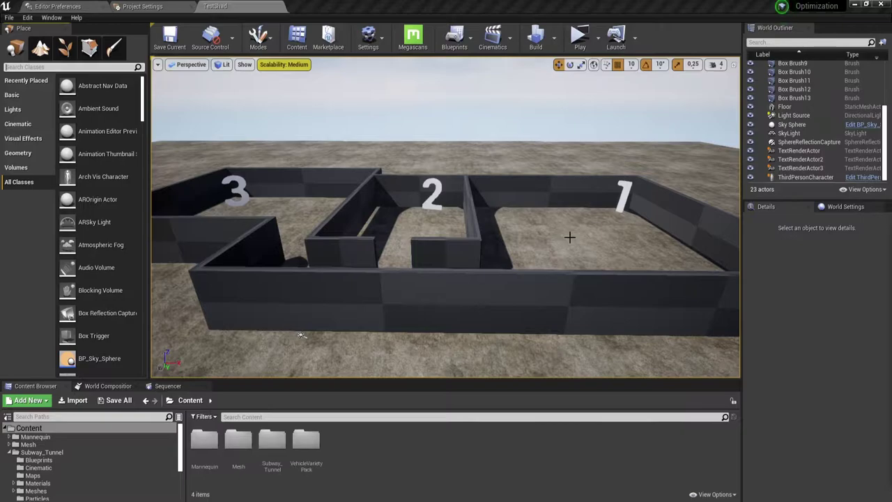
- Orbit the viewport to look level at maze walls 3, 2 and 1
mouse_move(301, 335)
right_down()
mouse_move(246, 281)
mouse_move(299, 279)
mouse_move(196, 251)
mouse_move(202, 345)
mouse_move(230, 342)
mouse_move(196, 363)
right_up()
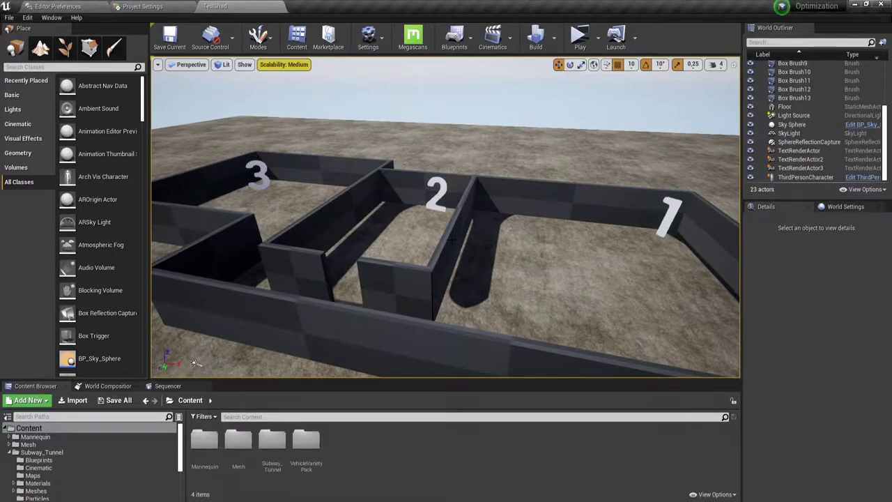
mouse_move(195, 362)
right_down()
mouse_move(188, 264)
mouse_move(237, 230)
right_up()
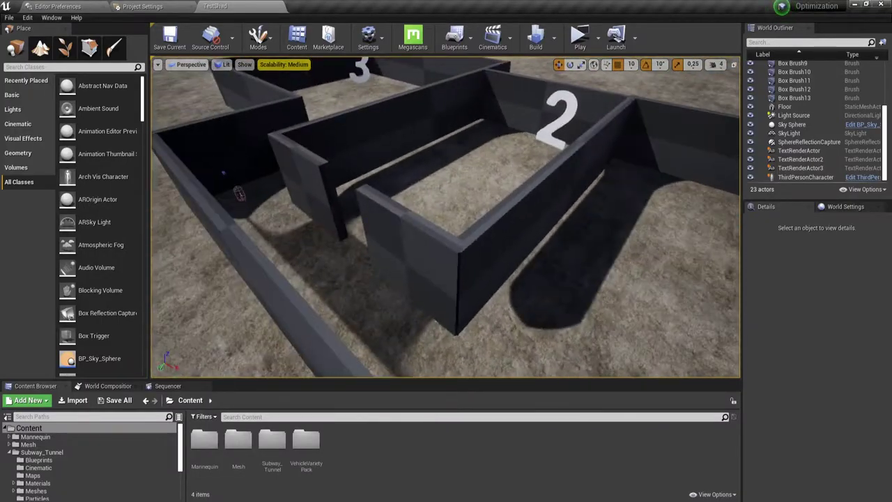
right_drag(239, 194, 244, 203)
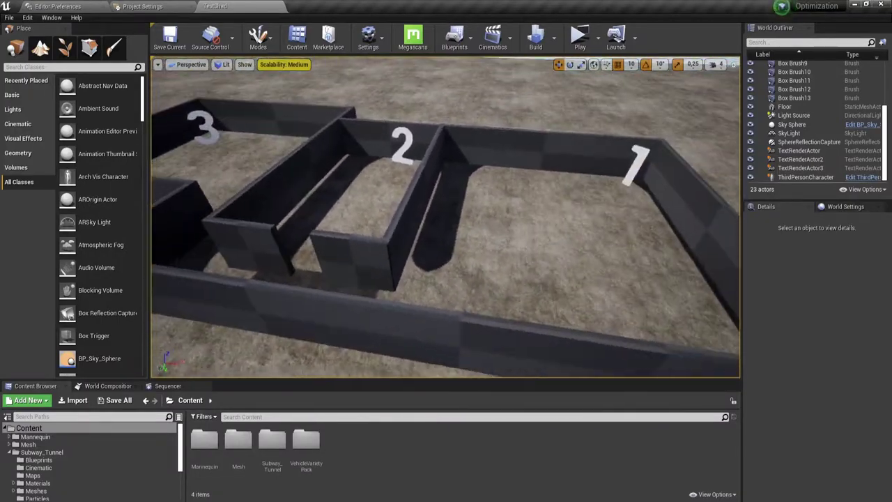
right_drag(453, 240, 453, 240)
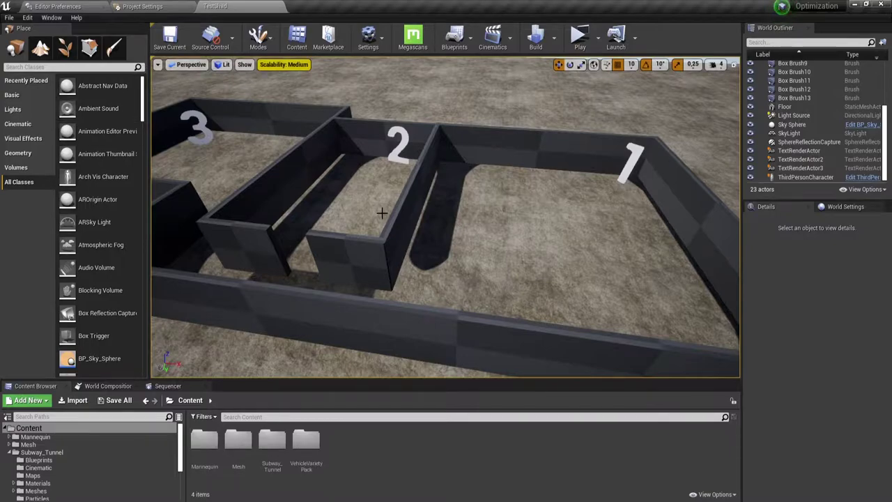
right_drag(343, 212, 464, 230)
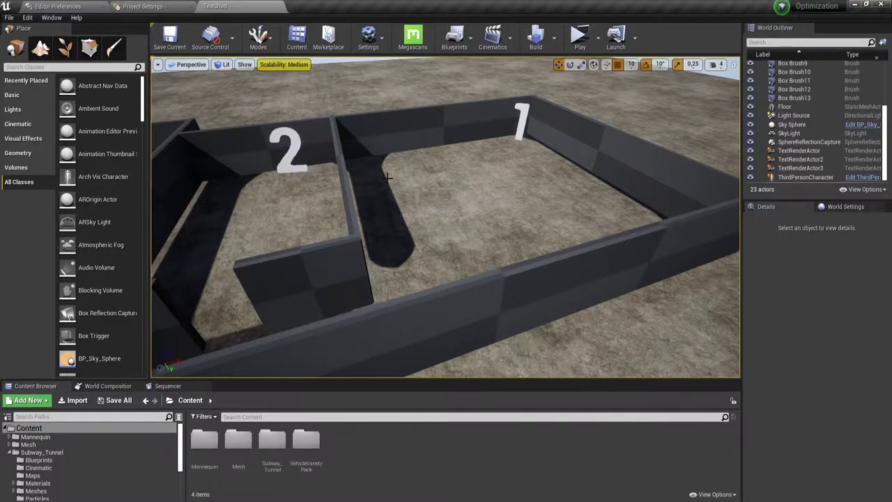
right_drag(388, 177, 488, 179)
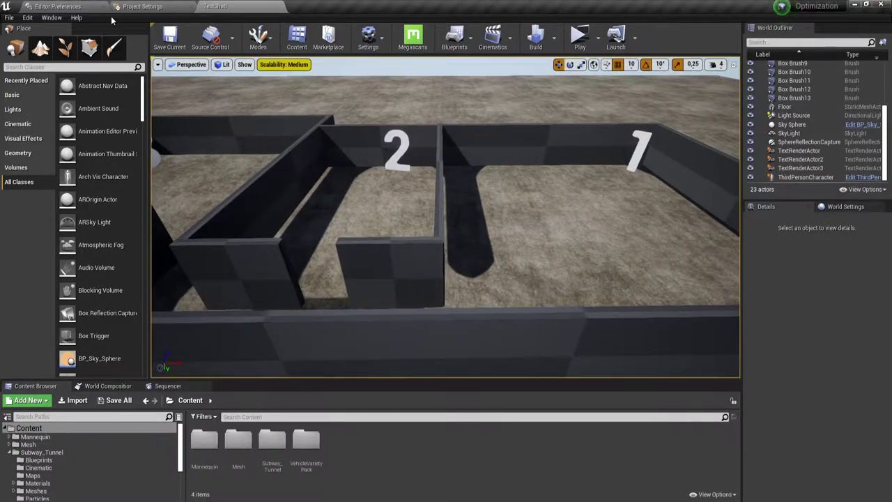
- Show the Levels panel, select the Persistent Level and open the Levels menu
click(50, 17)
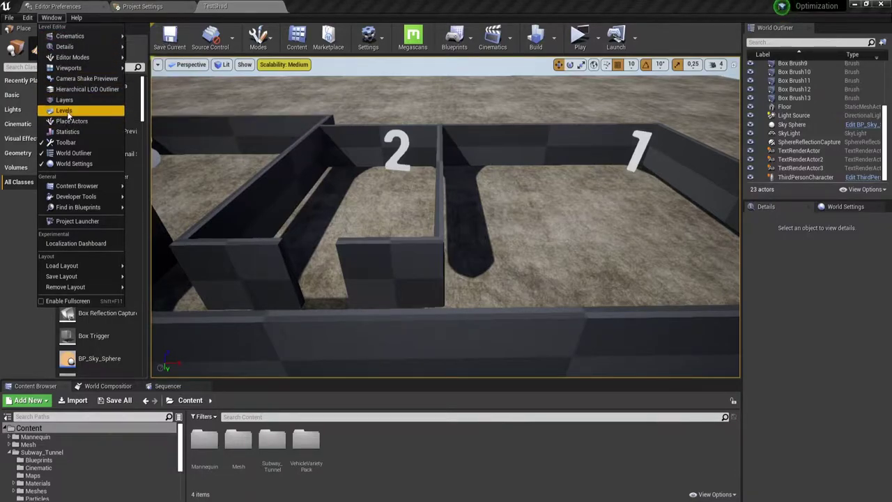
click(64, 111)
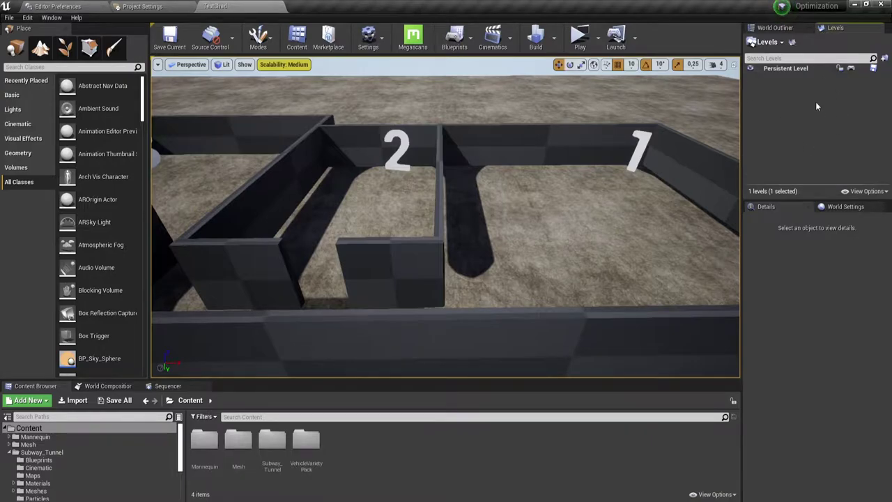
click(774, 70)
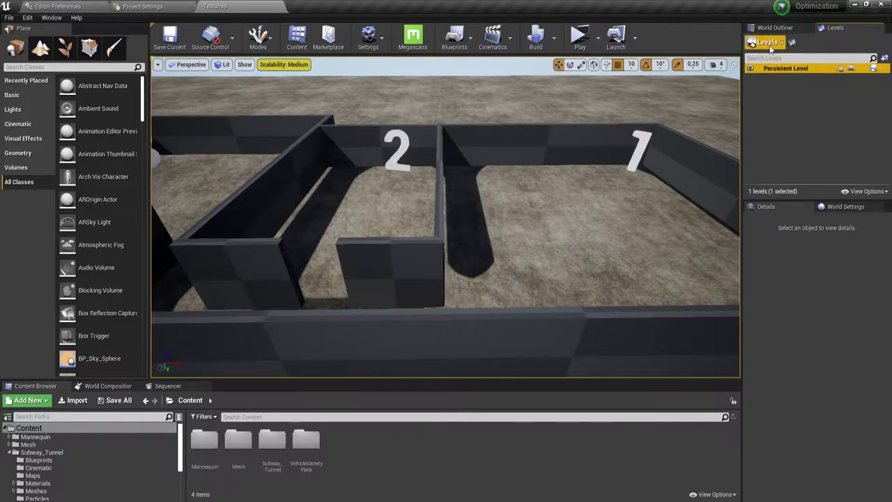
click(769, 45)
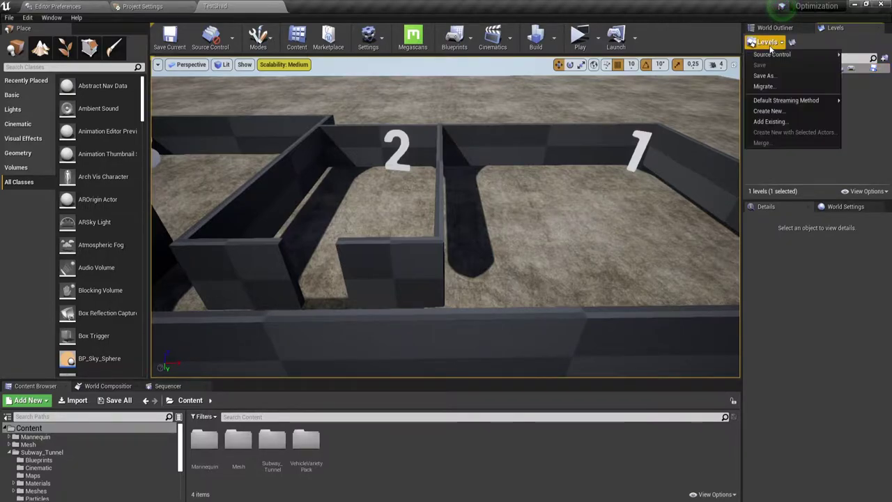
- Start a new Default-template level and create a folder named MAPs for it
click(768, 111)
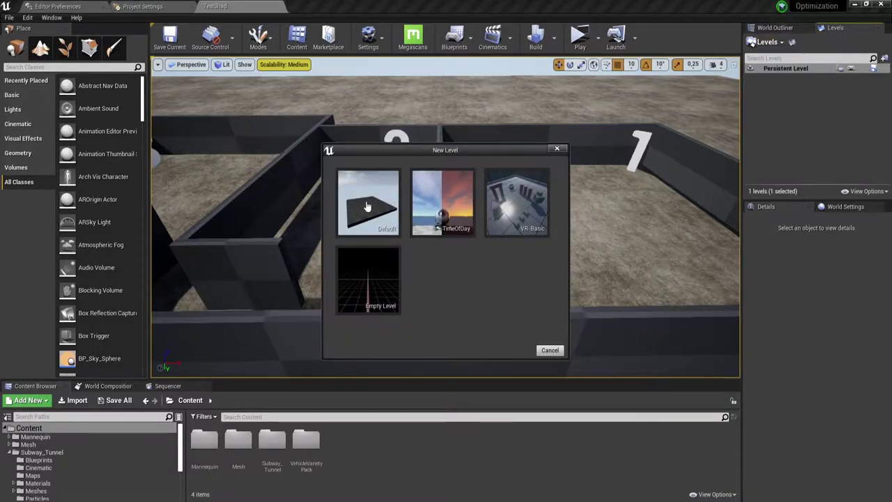
click(368, 202)
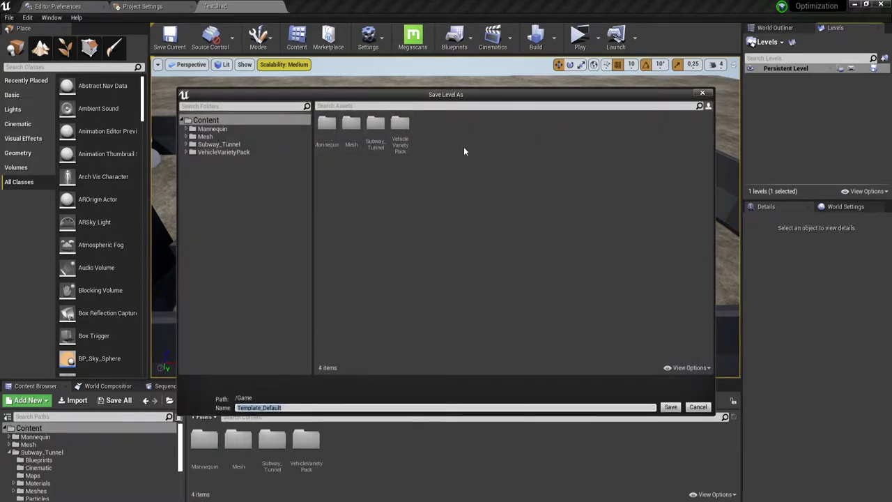
right_click(443, 126)
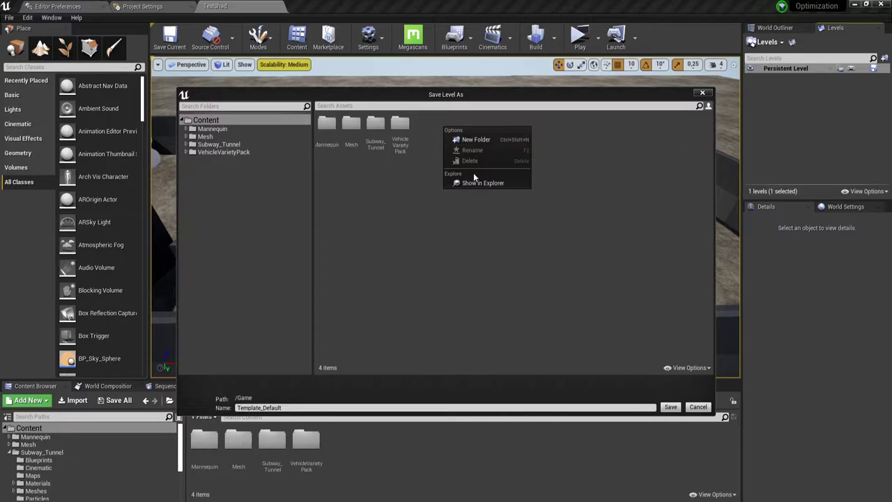
click(477, 140)
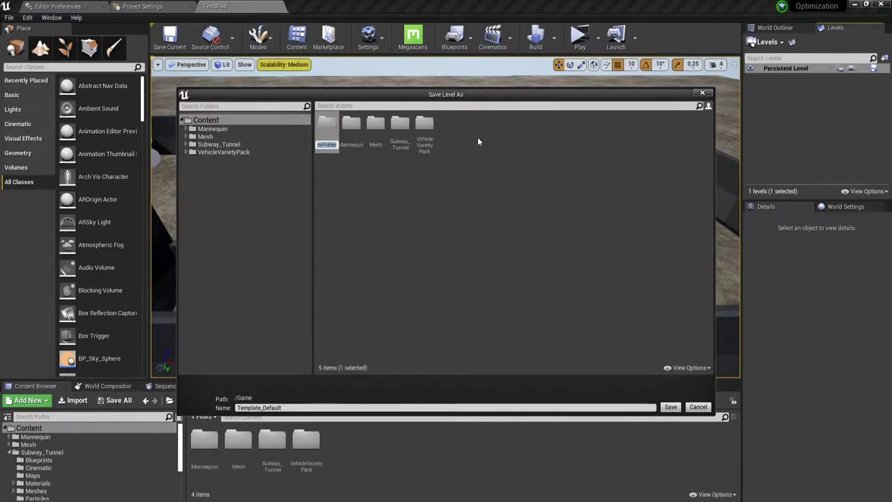
text(MAPA)
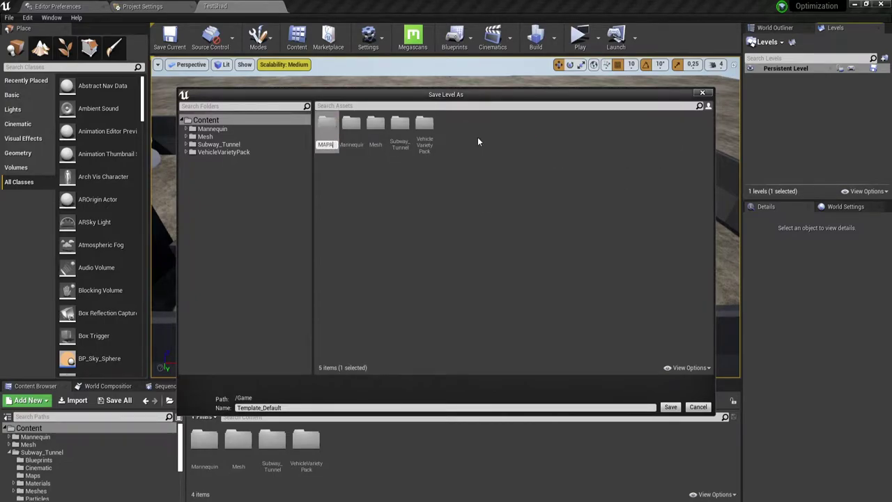
key(BackSpace)
text(s)
key(Return)
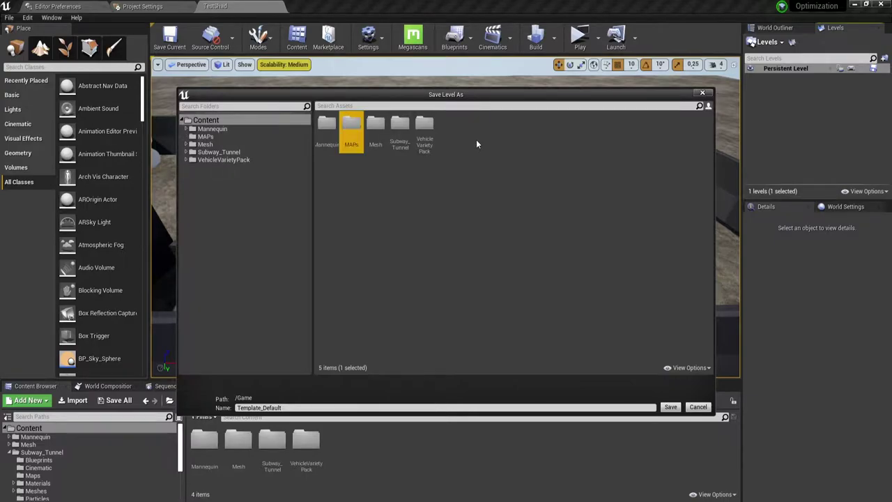
- Open the MAPs folder and name the new level StreamingLevels1
click(358, 156)
double_click(351, 133)
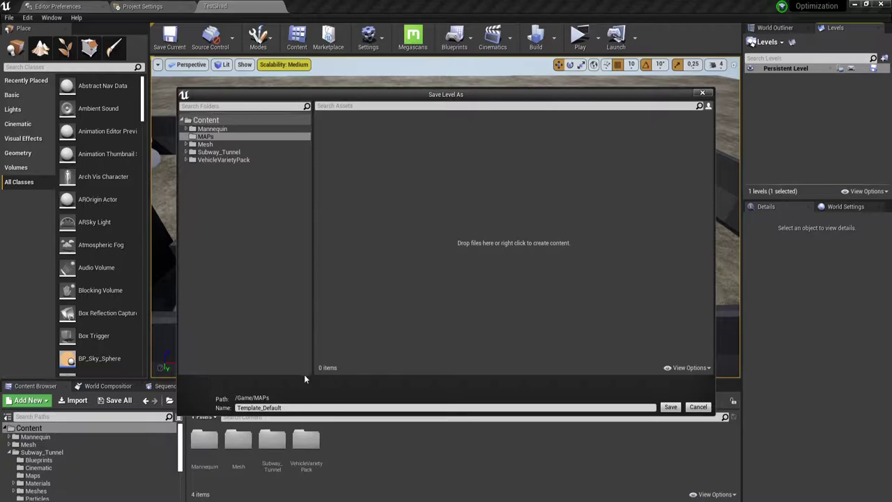
click(302, 407)
text(Streamin)
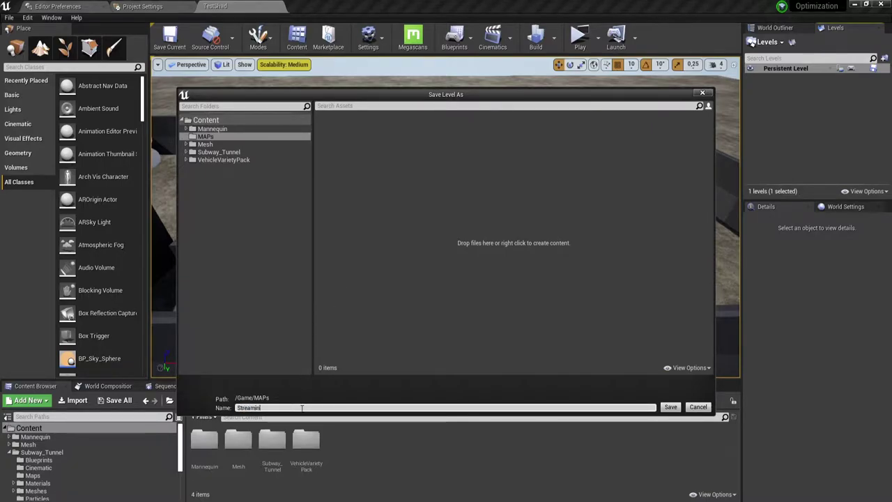
text(gLevels1)
double_click(302, 408)
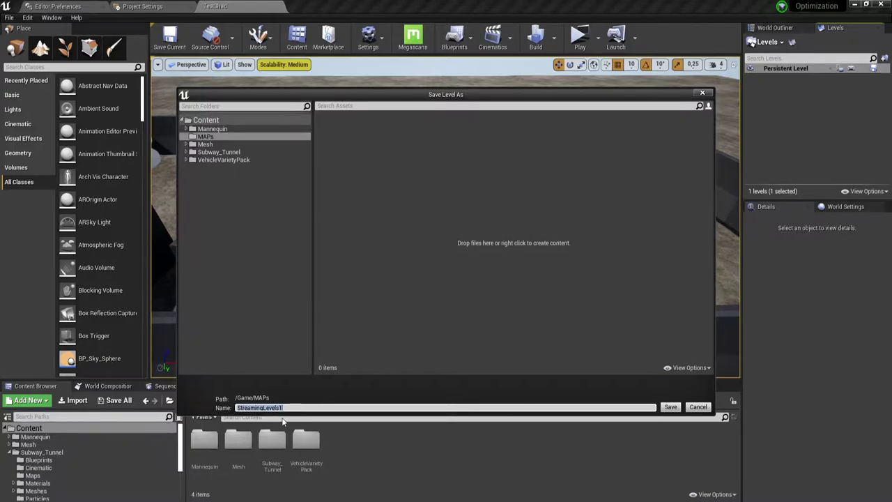
- Save StreamingLevels1 and switch the side panel to the Levels list
click(673, 409)
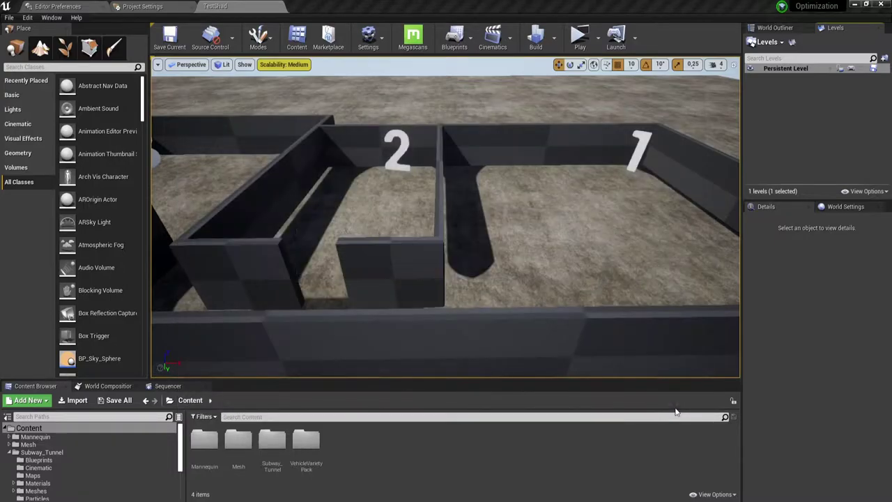
mouse_move(450, 311)
right_down()
mouse_move(427, 181)
mouse_move(454, 264)
mouse_move(418, 265)
right_up()
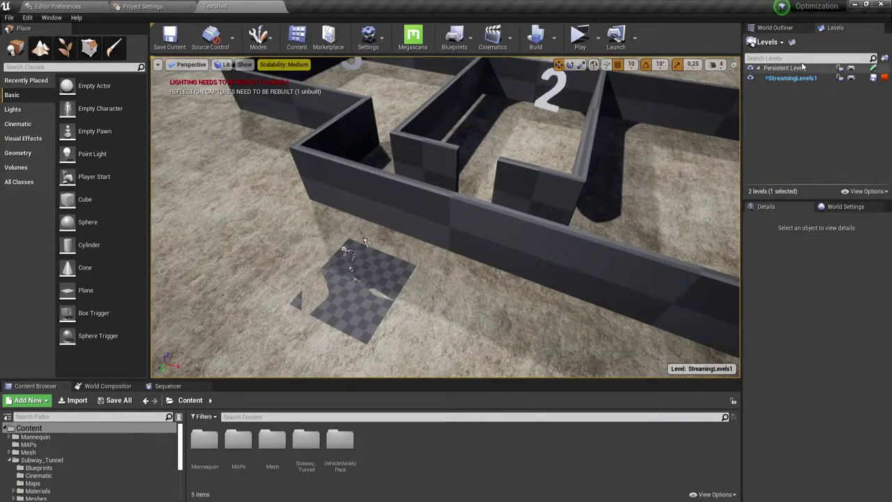
click(784, 28)
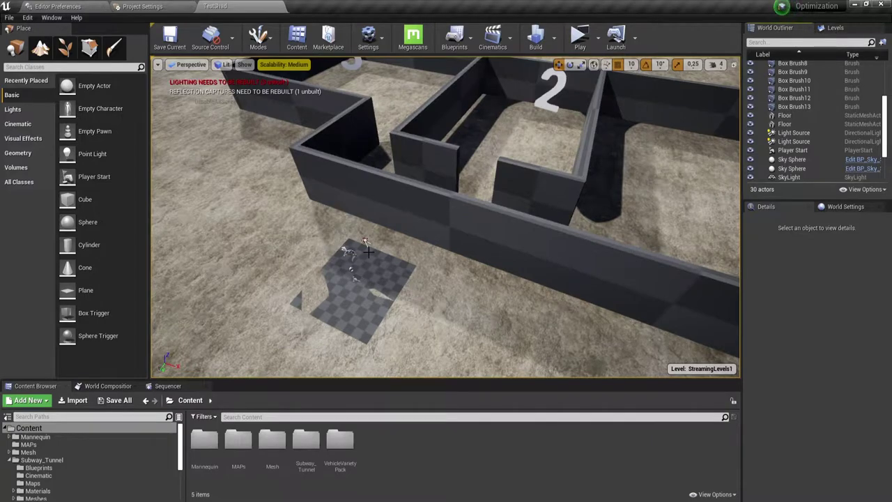
click(831, 28)
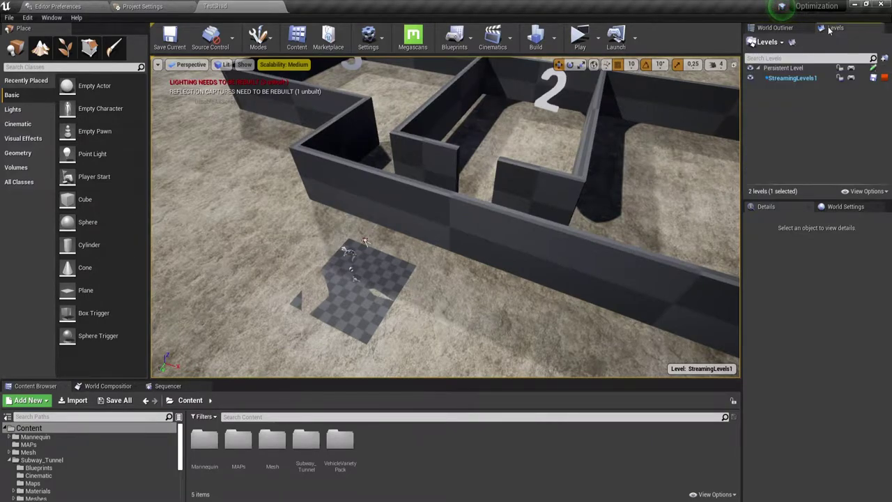
click(784, 79)
- Make StreamingLevels1 the current level and open the Levels menu
right_drag(234, 369, 400, 247)
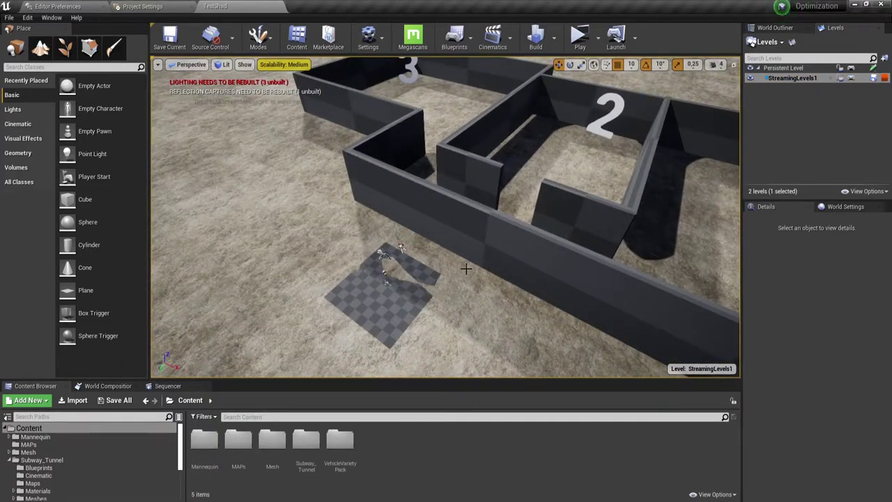
click(792, 78)
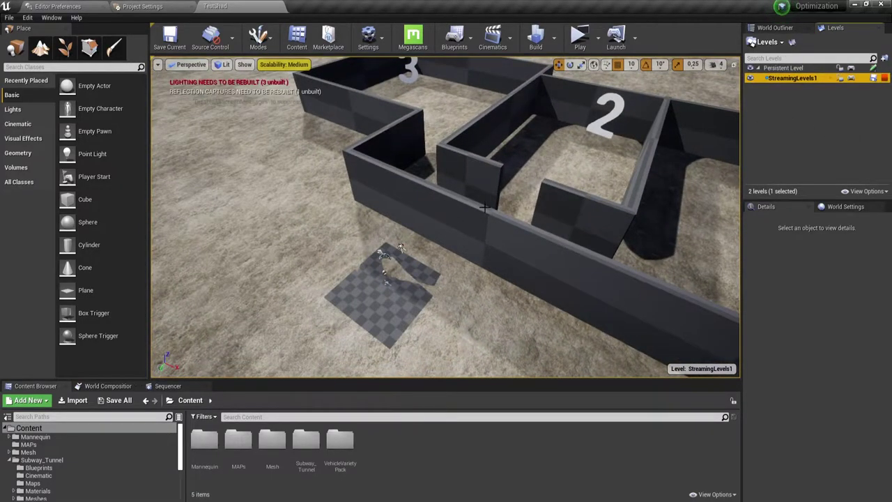
right_drag(574, 289, 575, 288)
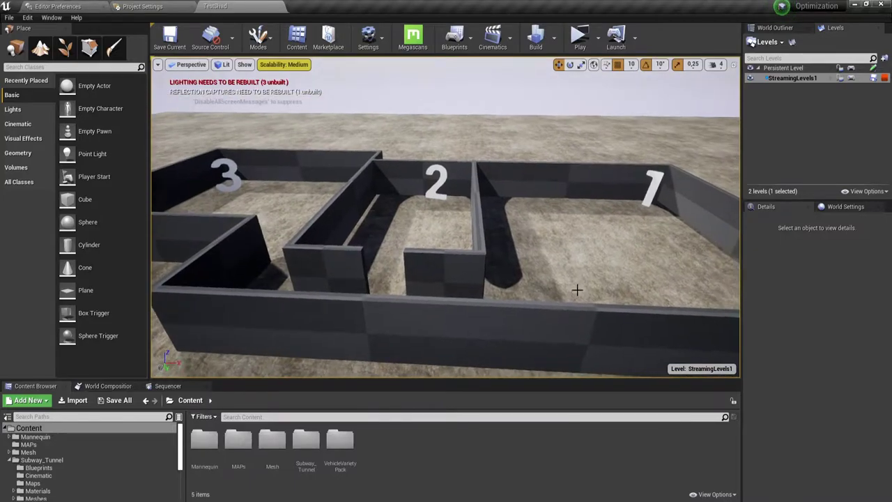
click(766, 42)
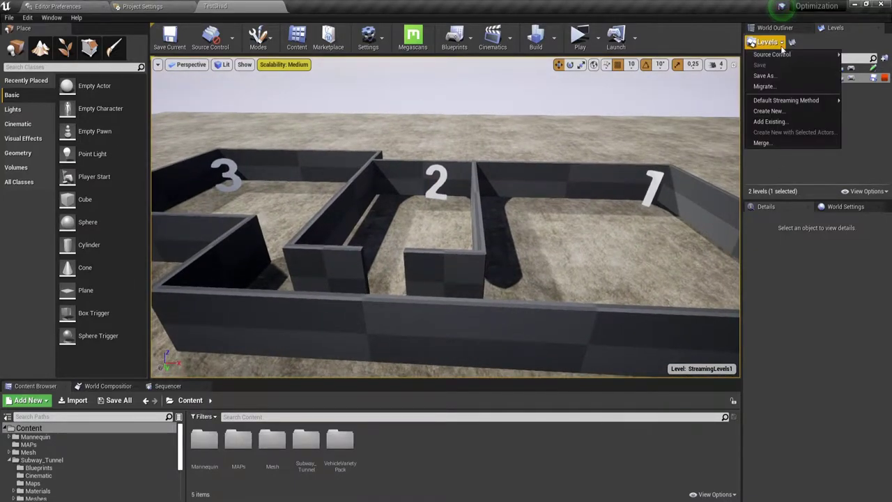
- Create a Default-template level saved as StreamingLevels2 in the MAPs folder
click(768, 112)
click(368, 202)
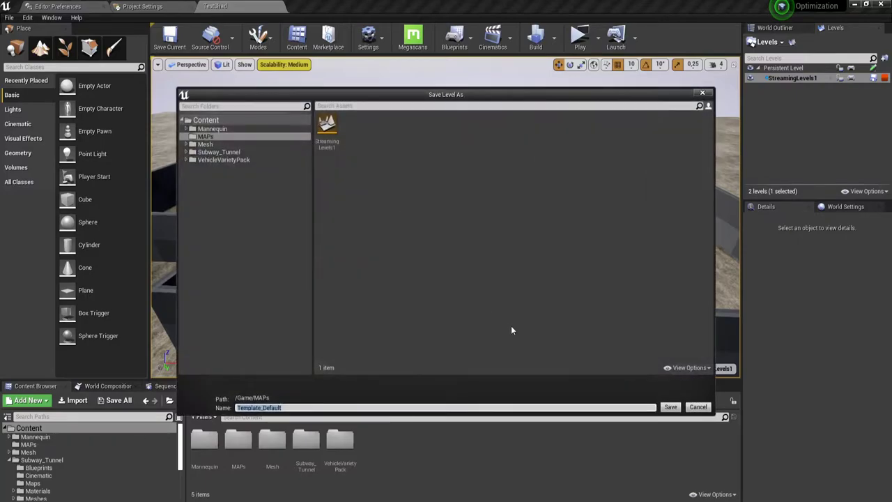
click(291, 408)
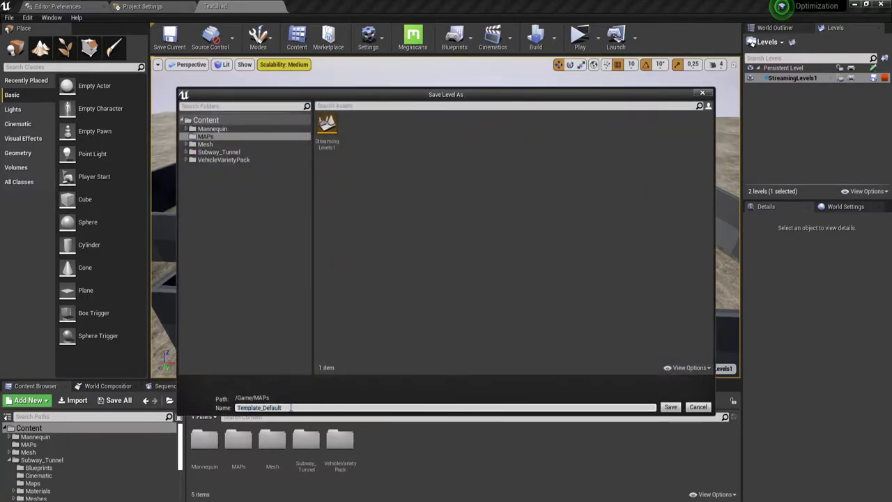
key(ctrl+a)
click(669, 408)
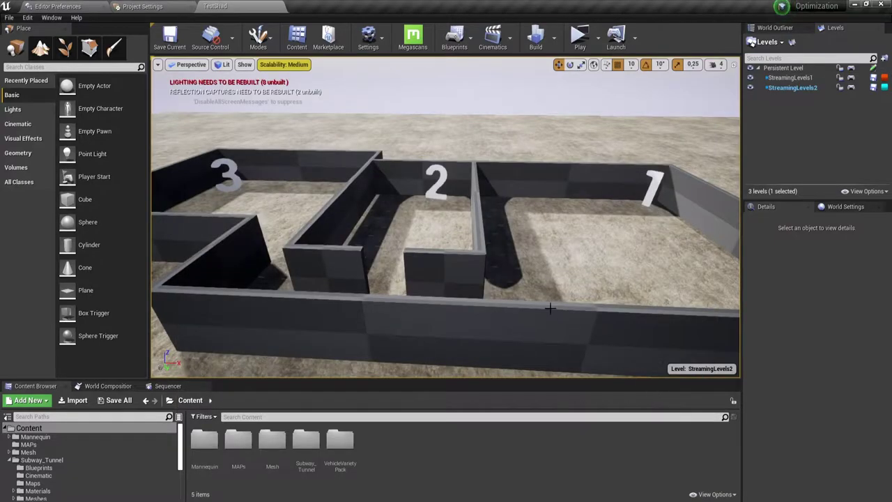
- Hide StreamingLevels1 to compare the maze view, then make it visible again
mouse_move(551, 218)
right_down()
mouse_move(303, 310)
mouse_move(596, 192)
right_up()
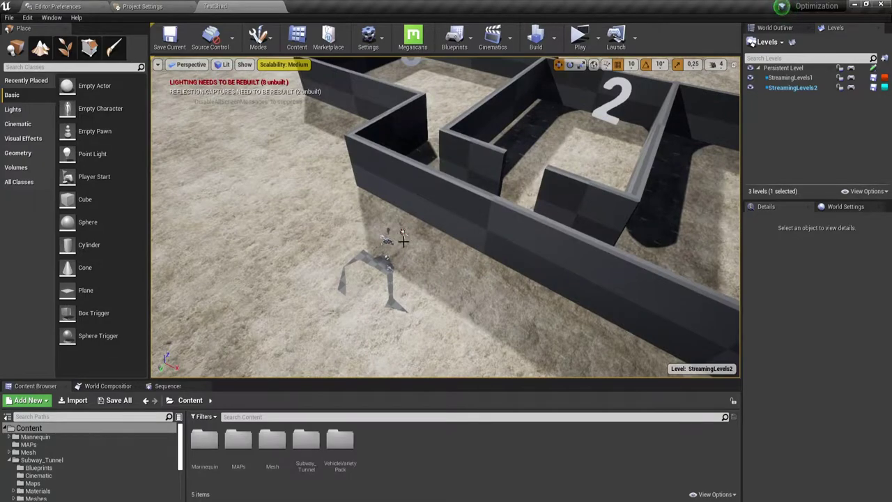
click(751, 78)
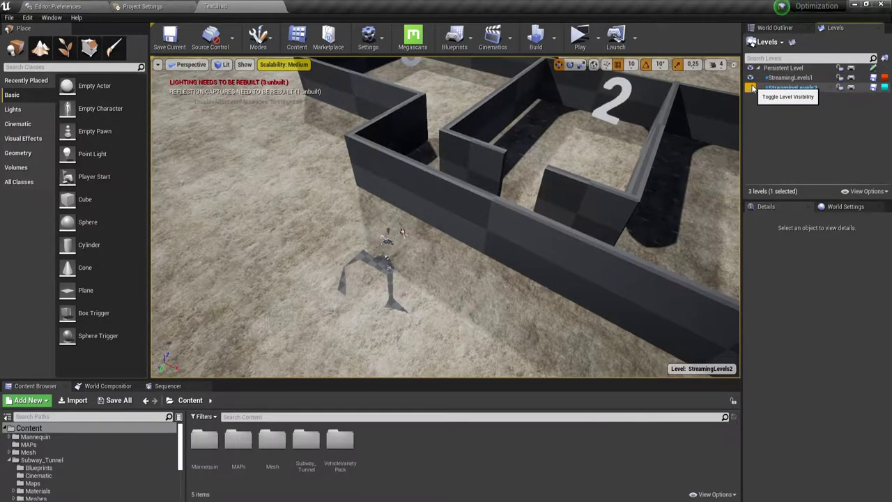
click(751, 78)
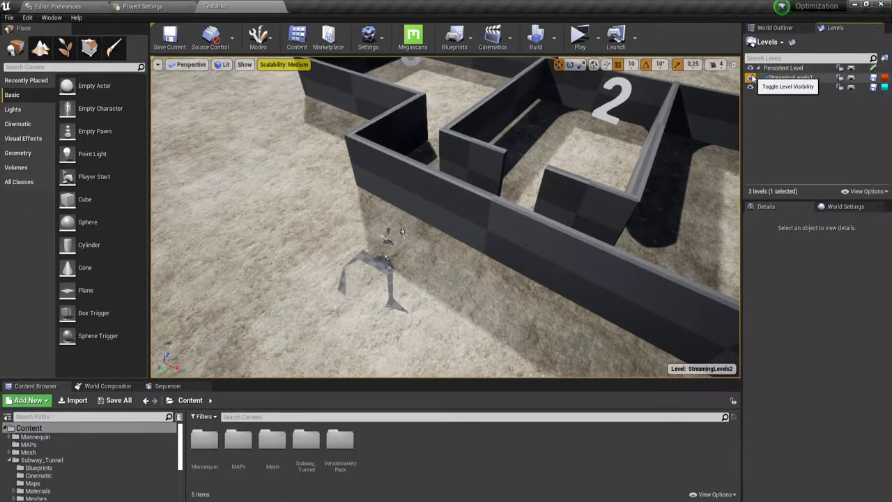
click(751, 78)
click(750, 78)
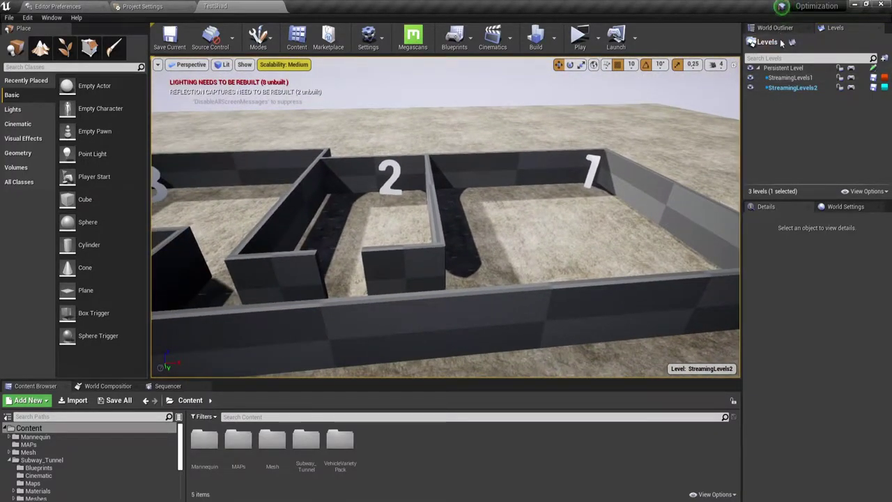
- Make StreamingLevels2 current and scroll through the World Outliner's actor list
click(791, 88)
click(775, 27)
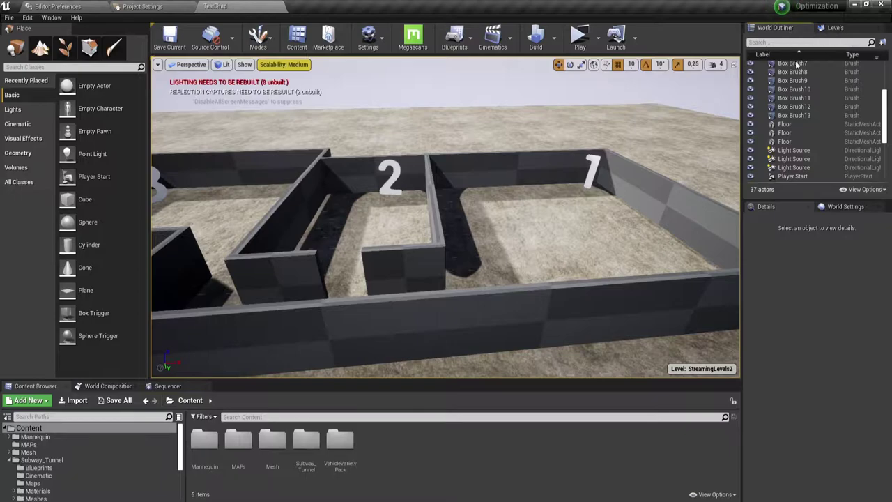
scroll(796, 137, up, 5)
scroll(796, 137, down, 6)
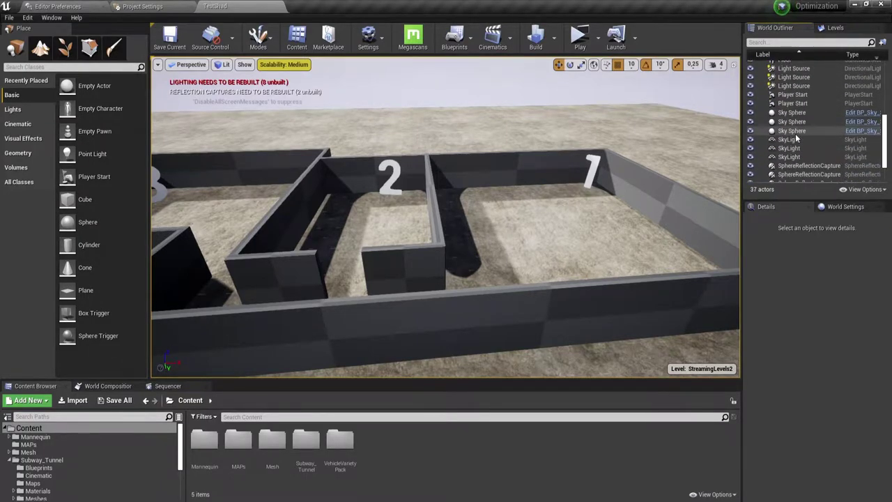
scroll(796, 132, up, 4)
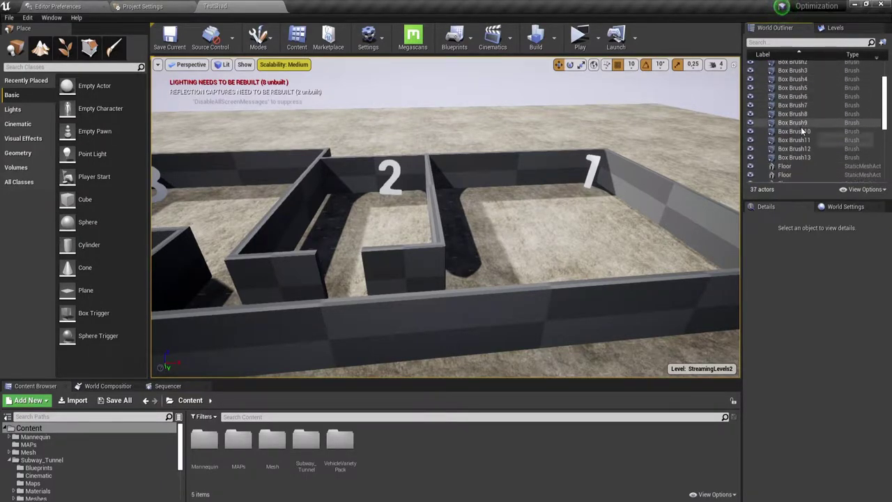
scroll(797, 136, up, 2)
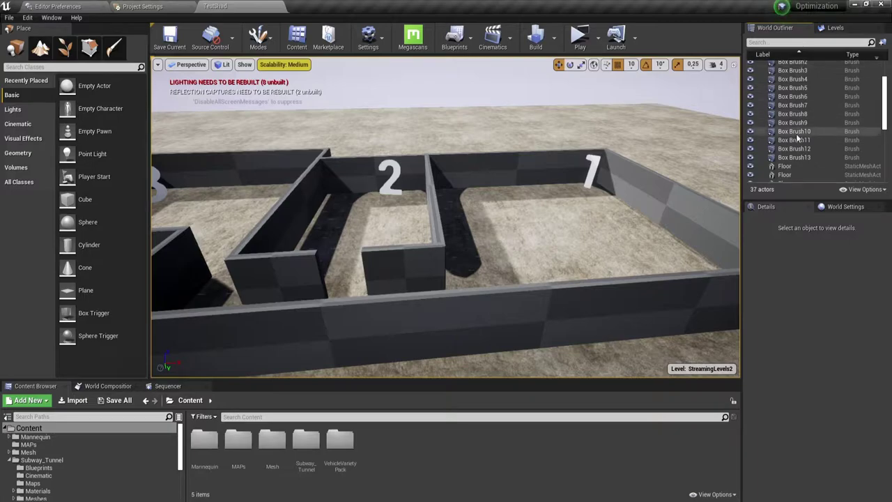
- Select the front wall Box Brush2, then check Levels and return to the World Outliner
click(527, 291)
alt+drag(564, 229, 318, 311)
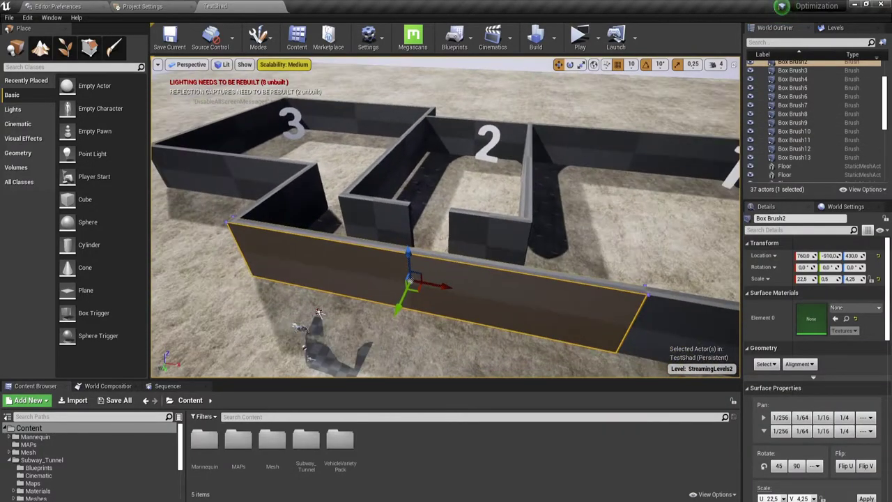
scroll(782, 147, down, 5)
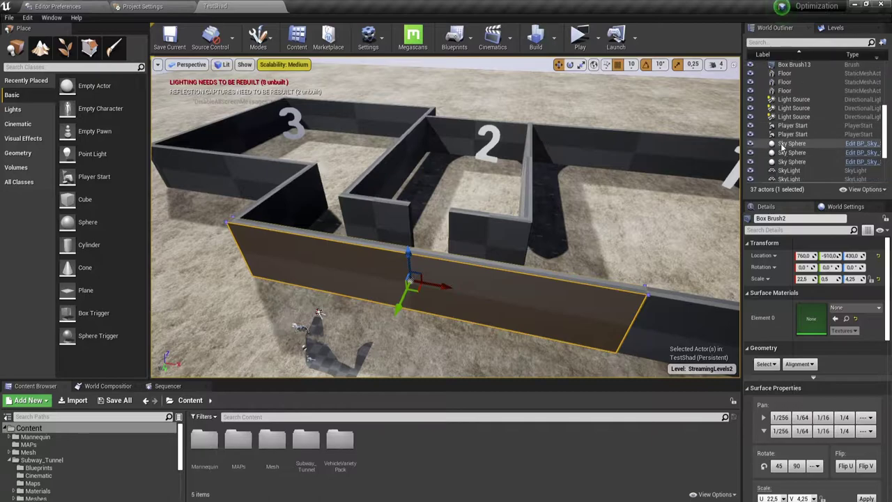
click(834, 29)
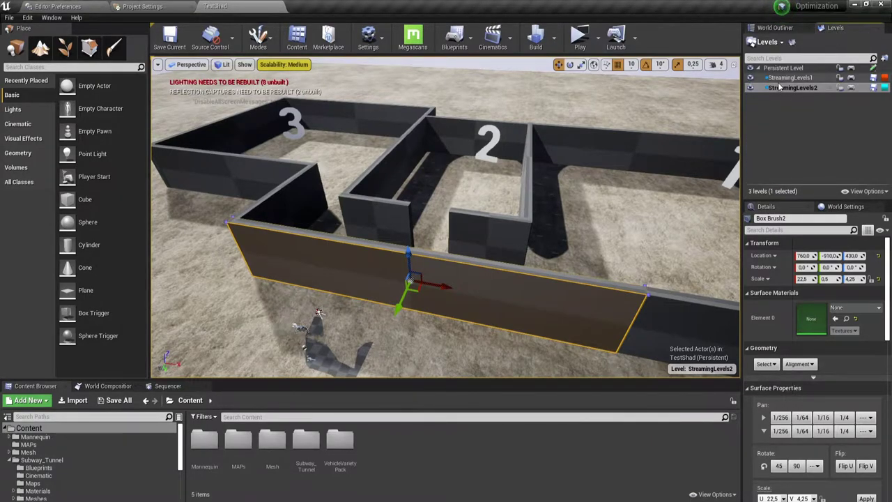
click(788, 29)
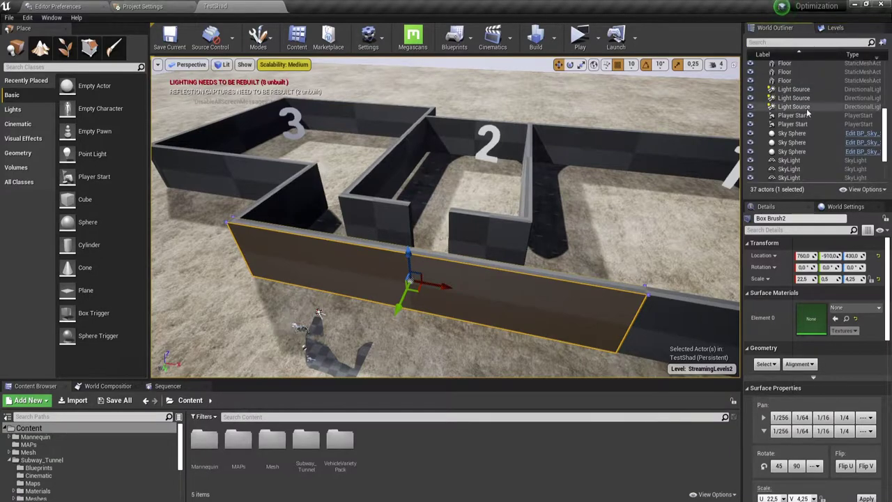
scroll(789, 111, up, 2)
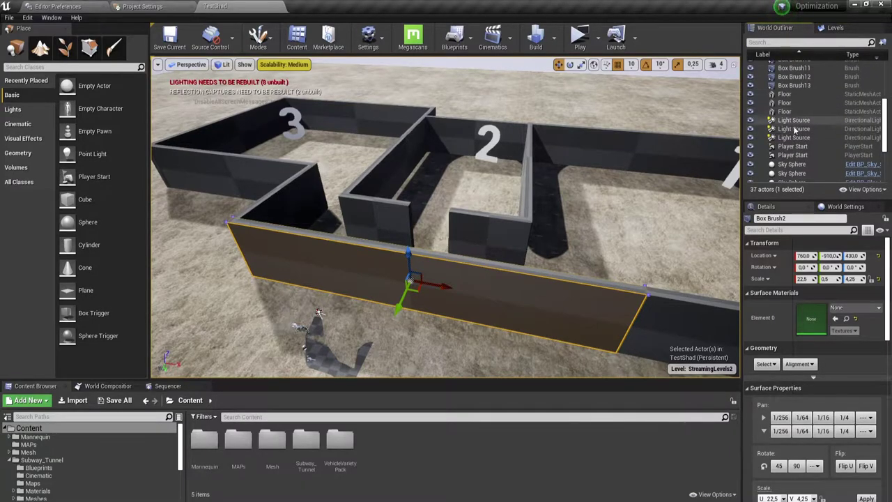
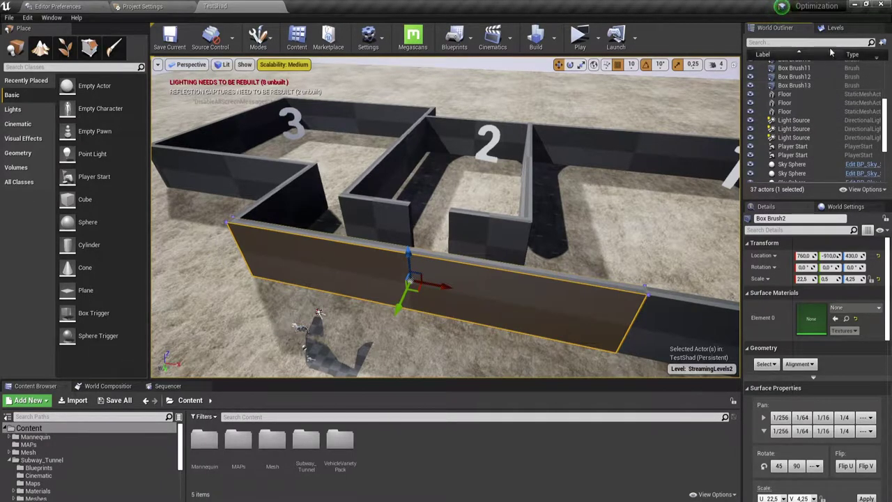
- Open the Levels panel and review the StreamingLevels1 and StreamingLevels2 sublevels
click(836, 28)
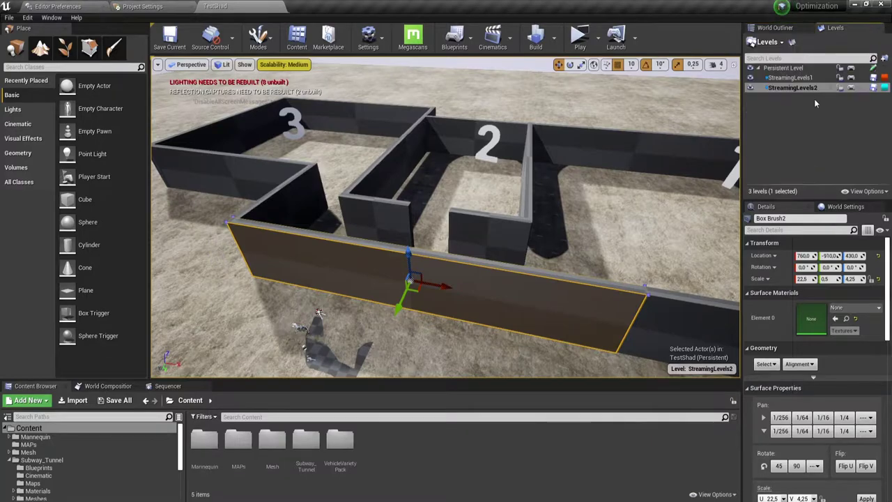
click(794, 77)
click(794, 87)
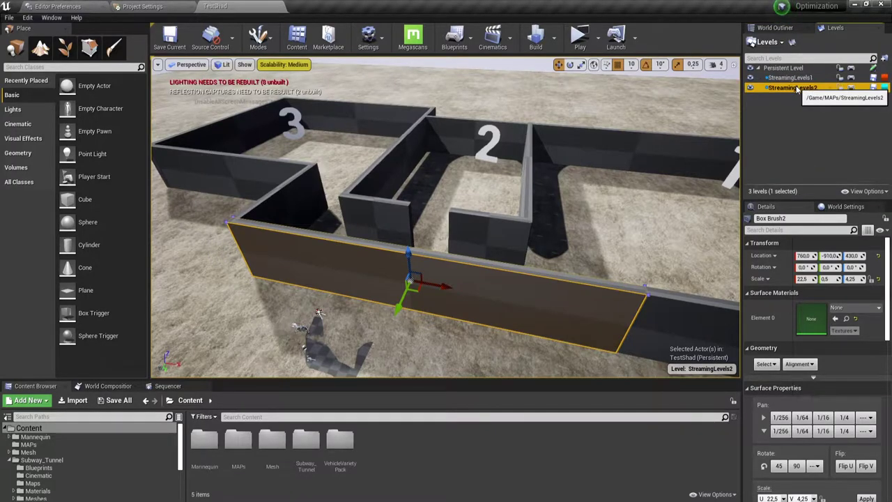
- Select the Floor actor in the World Outliner, then return to the Levels list
click(775, 28)
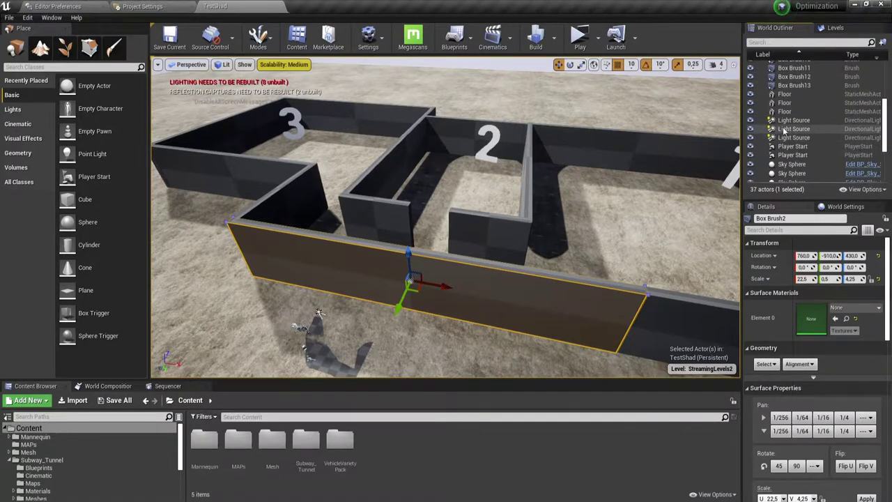
right_drag(535, 157, 536, 158)
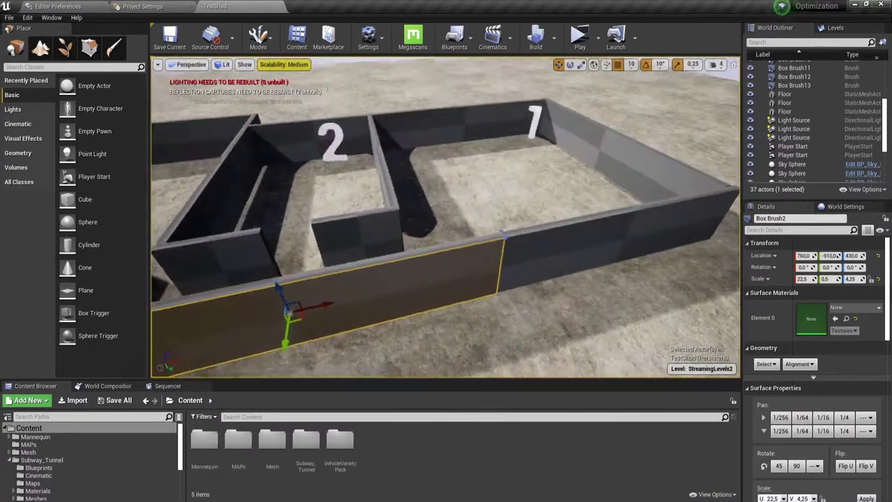
click(478, 174)
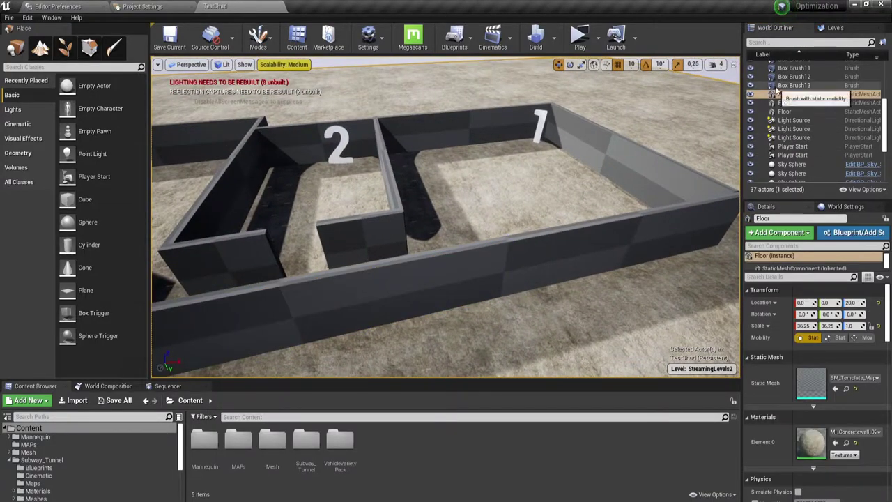
click(835, 28)
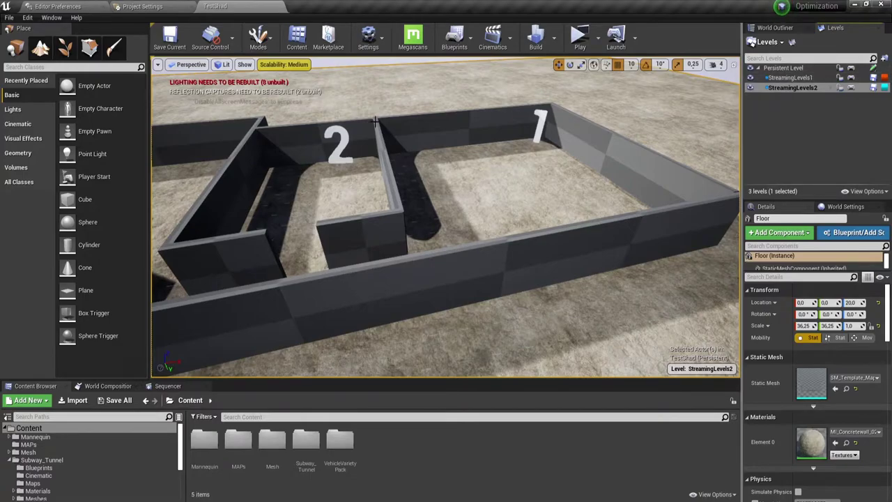
drag(458, 174, 323, 327)
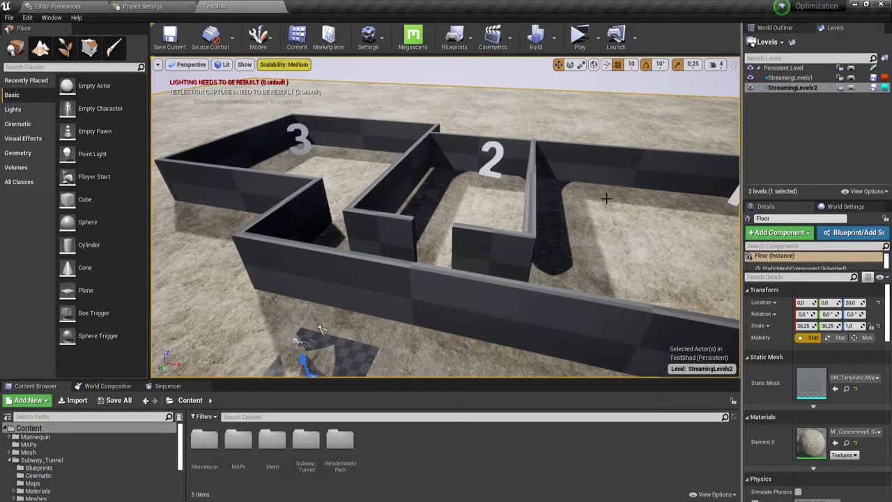
right_drag(605, 199, 748, 154)
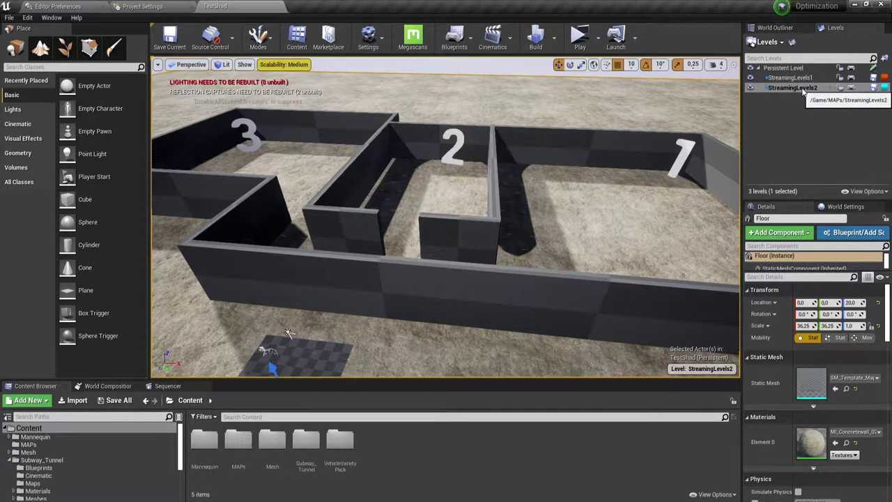
- Create a new Default-template sublevel and save it as StreamingLevels3 in /Game/MAPs
click(763, 42)
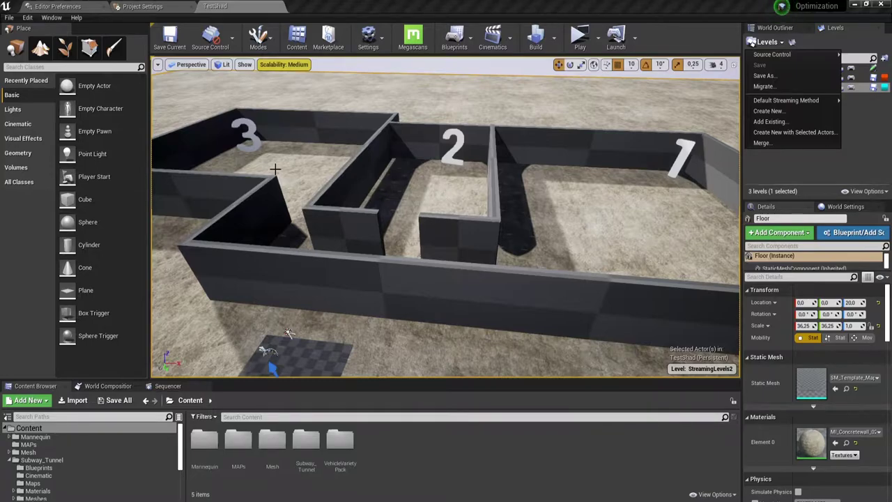
click(766, 112)
click(390, 223)
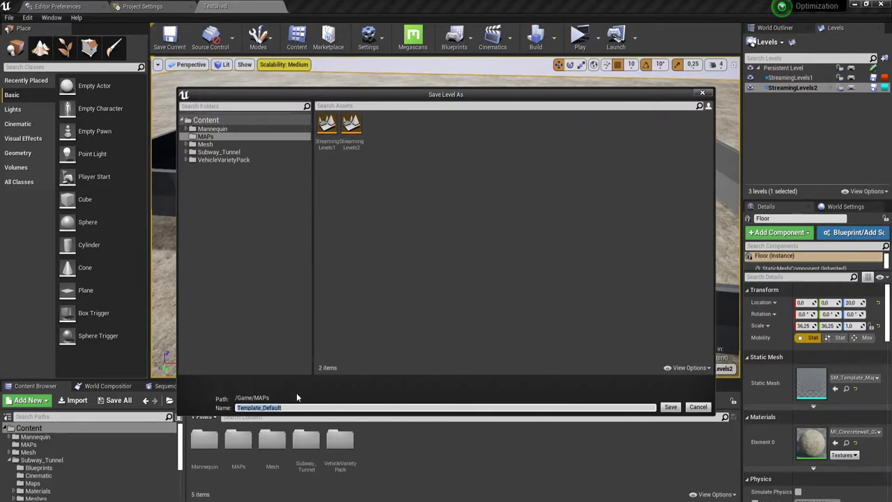
text(StreamingLevels1)
click(668, 406)
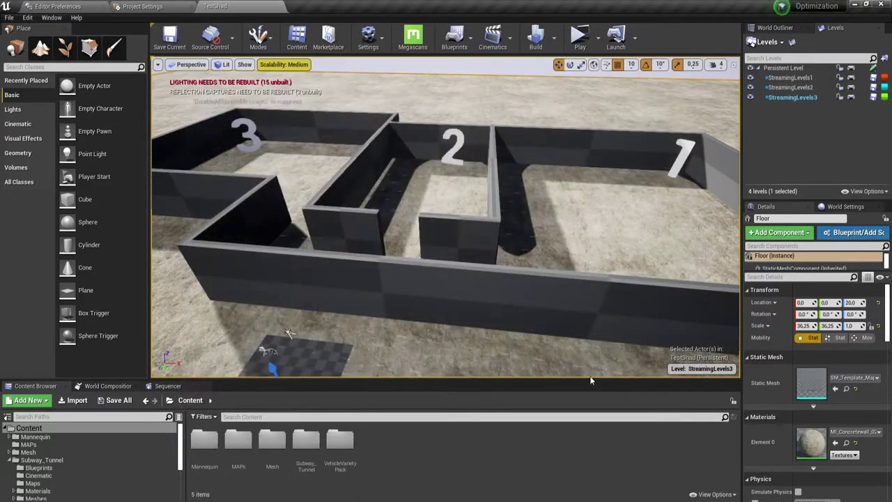
right_drag(642, 180, 642, 180)
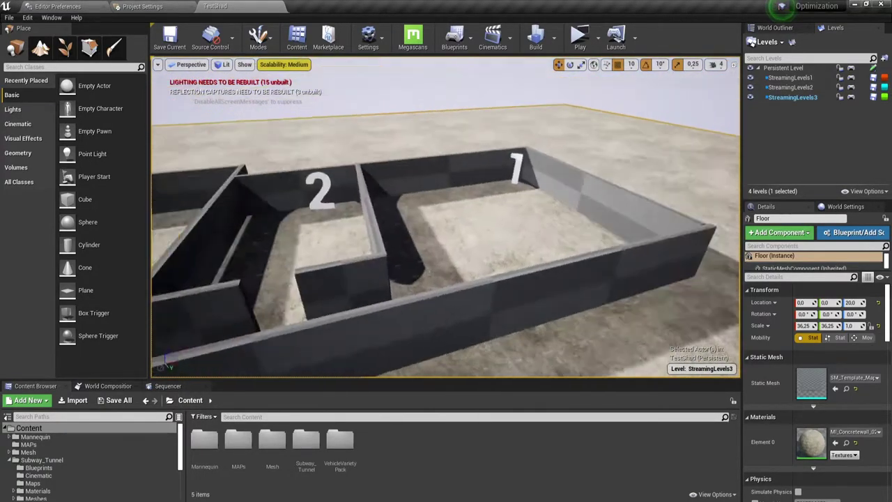
right_drag(519, 236, 519, 236)
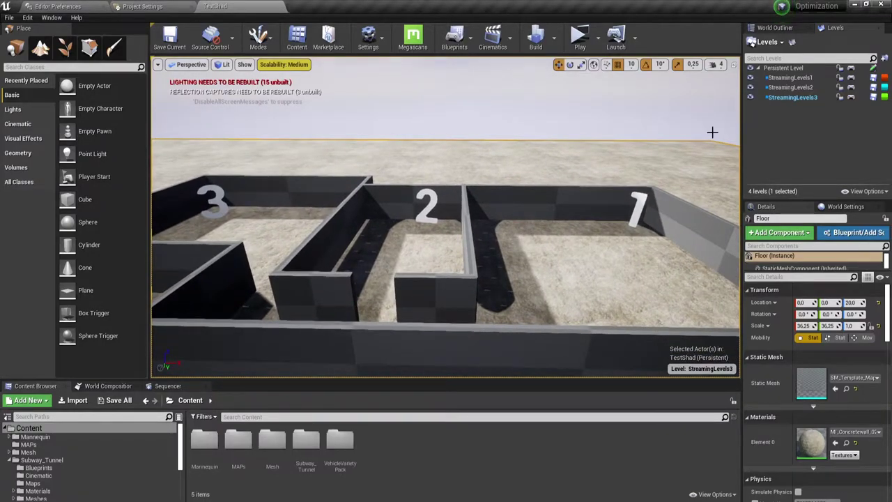
- Make StreamingLevels1 the current level and fly the camera in close to areas 2 and 1
double_click(791, 78)
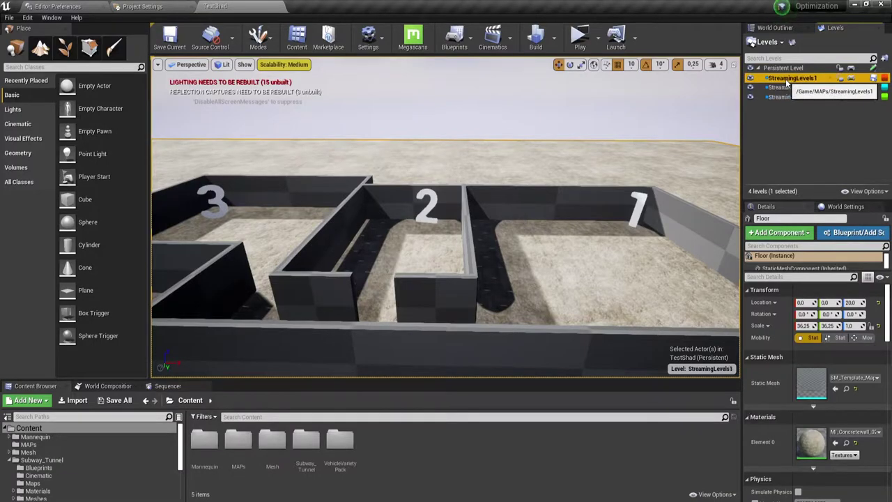
right_drag(446, 209, 446, 209)
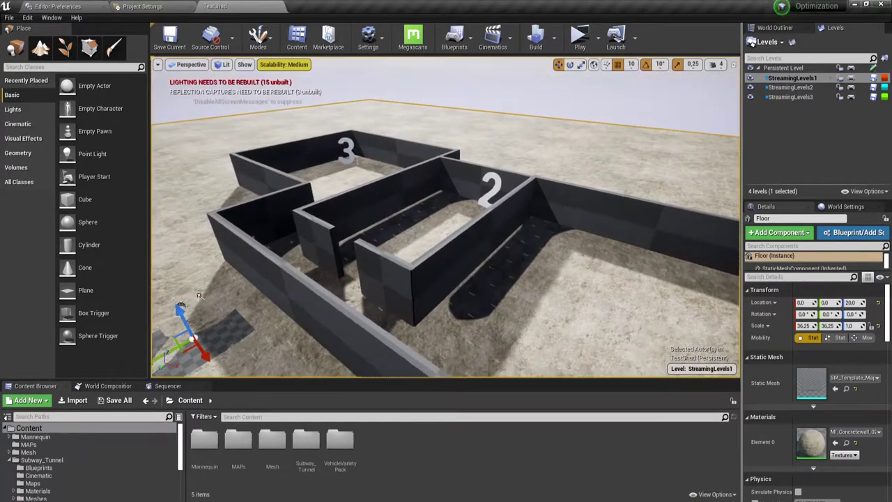
right_drag(331, 203, 331, 204)
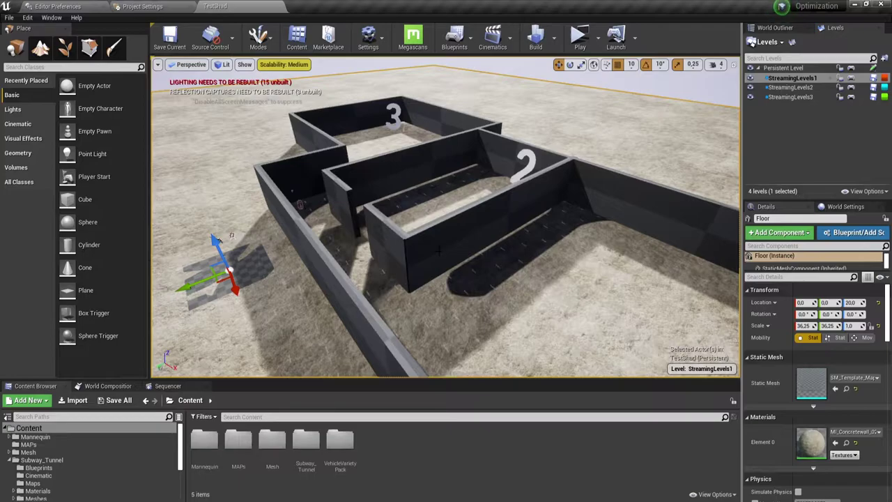
right_drag(438, 249, 434, 244)
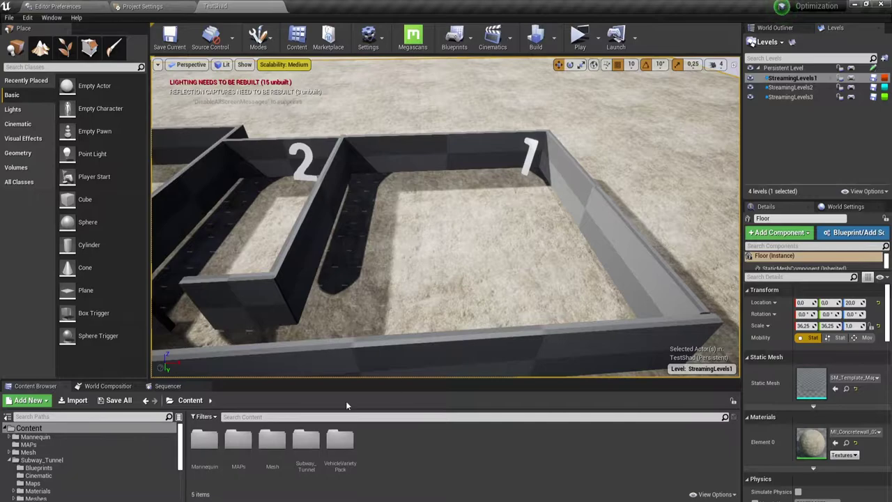
- Drag SM_Truck_Box from the VehicleVarietyPack Meshes folder into area 1 of the maze
double_click(348, 449)
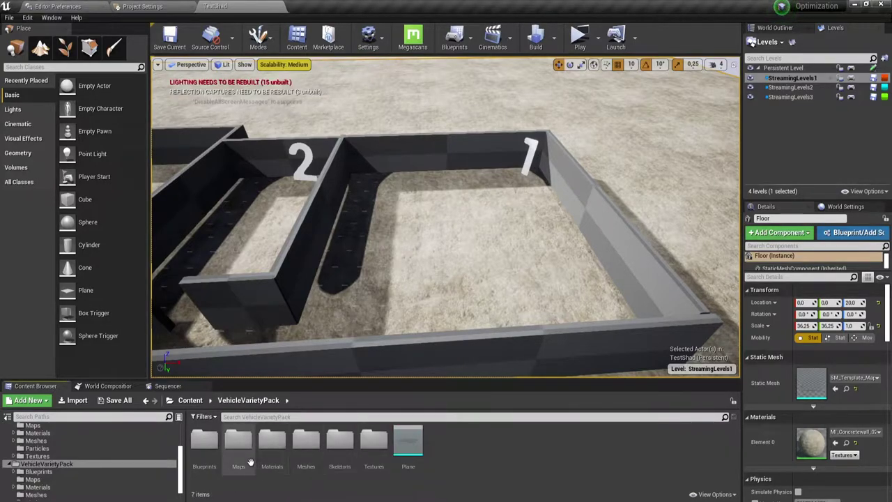
double_click(306, 442)
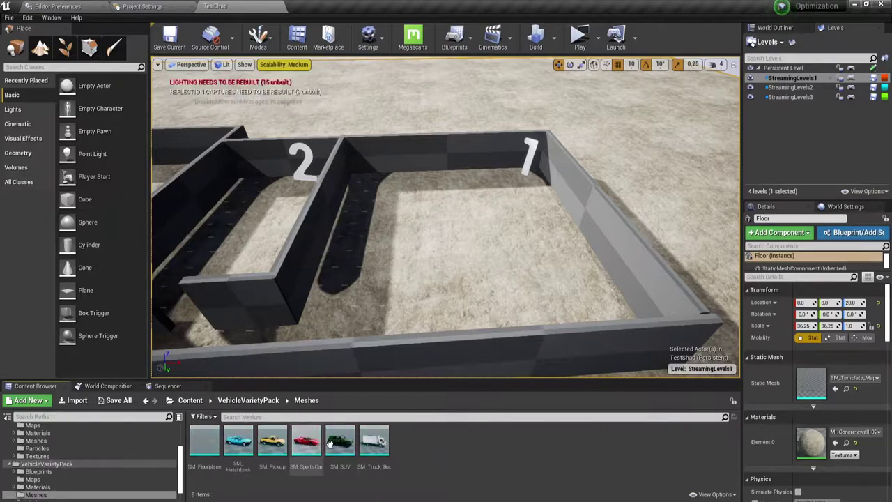
click(374, 441)
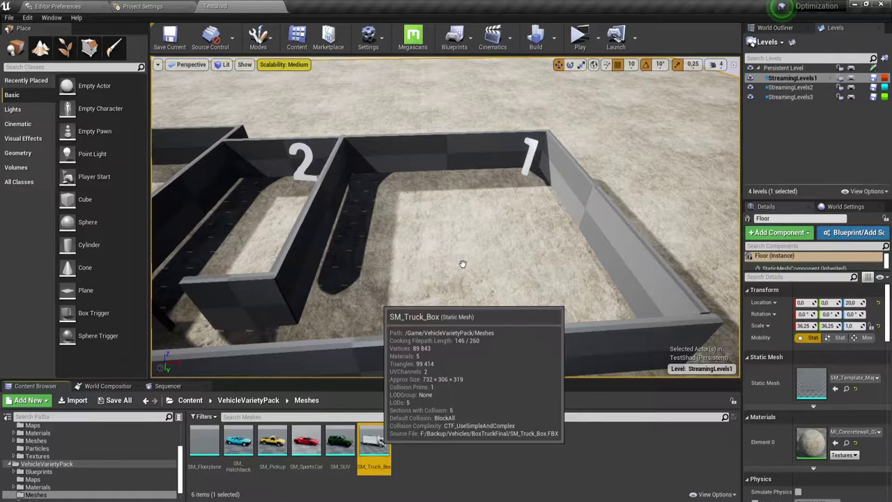
drag(462, 264, 464, 269)
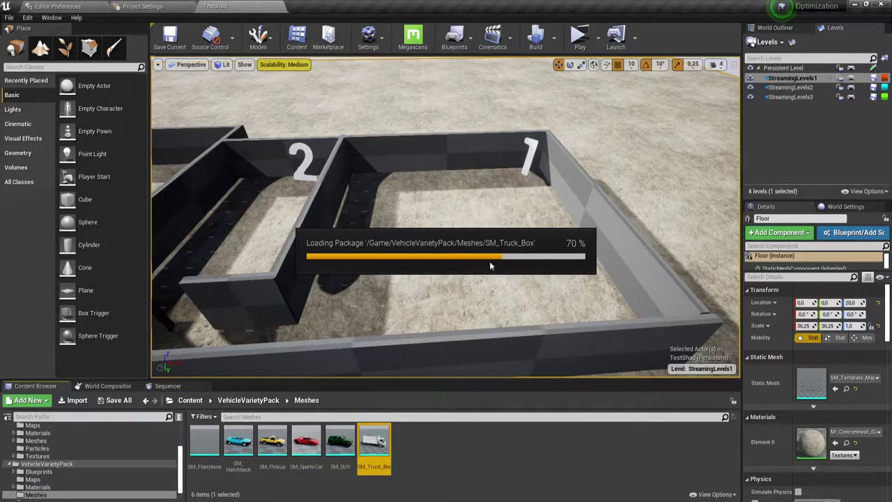
drag(490, 265, 481, 258)
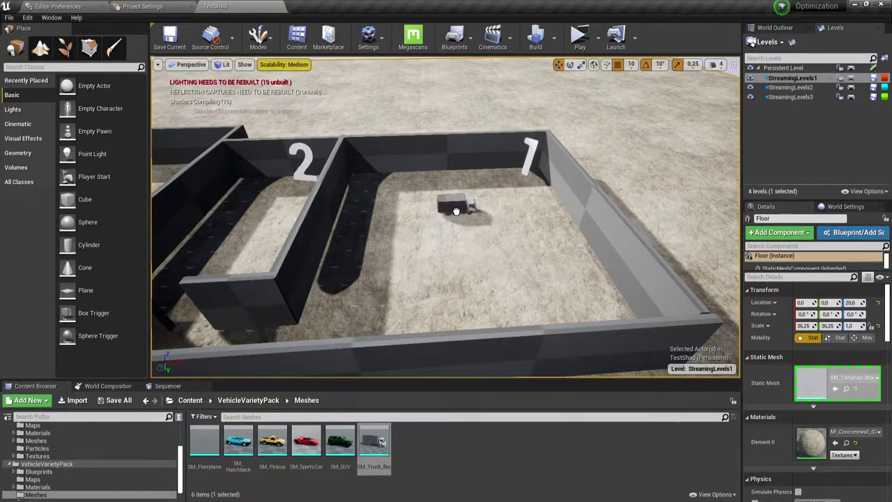
- Drop the box truck onto area 1's floor and rotate it 80 degrees about the vertical axis
drag(480, 258, 468, 237)
key(e)
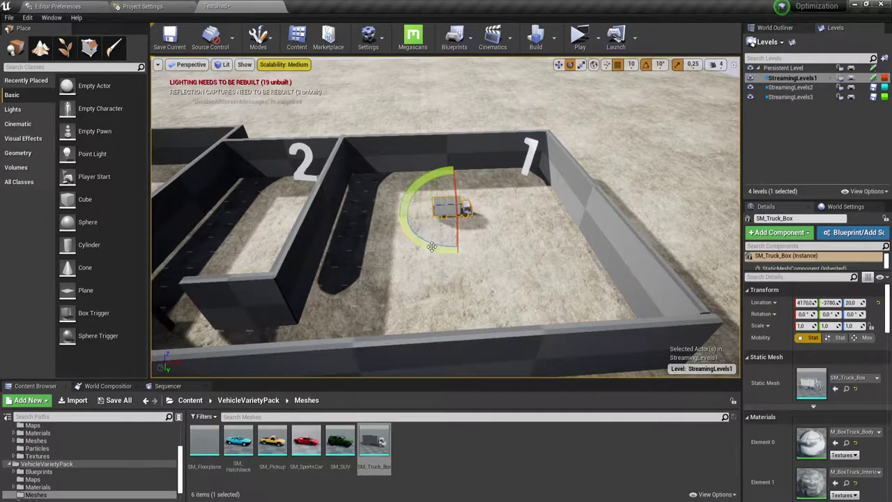
drag(506, 215, 517, 254)
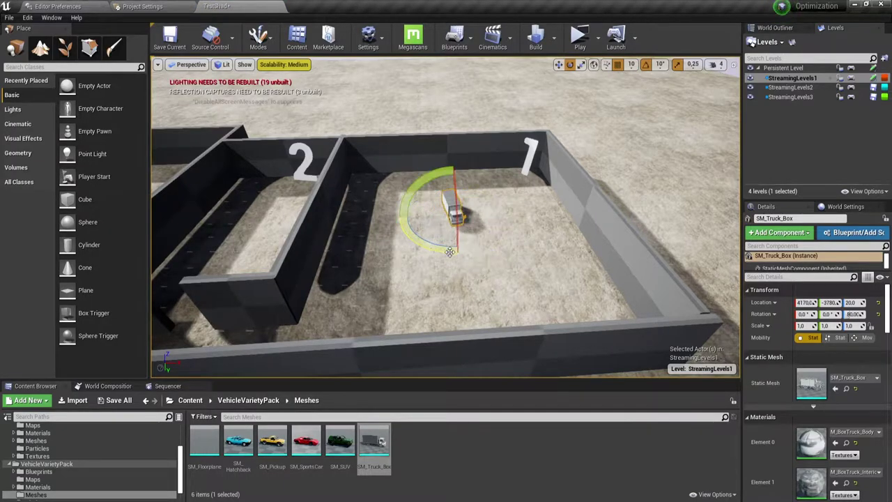
key(w)
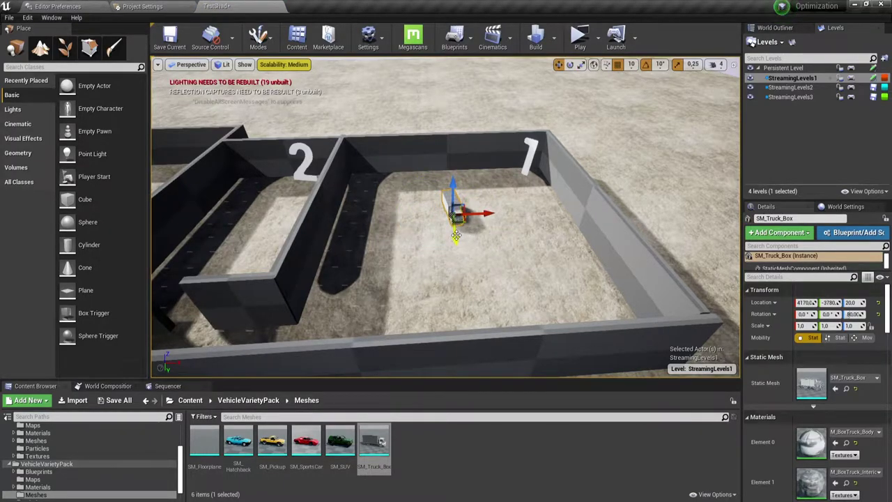
- Duplicate the truck twice as SM_Truck_Box2 and SM_Truck_Box3, then shift the first truck along X
mouse_move(456, 237)
alt+mouse_down()
mouse_move(461, 280)
mouse_move(518, 277)
alt+mouse_up()
key(e)
key(w)
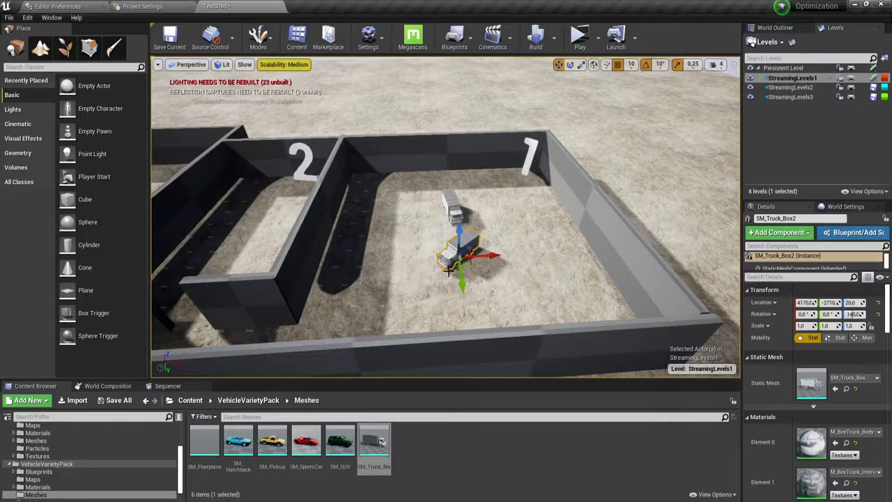
mouse_move(454, 277)
mouse_down()
mouse_move(527, 275)
mouse_move(533, 237)
mouse_move(531, 272)
mouse_up()
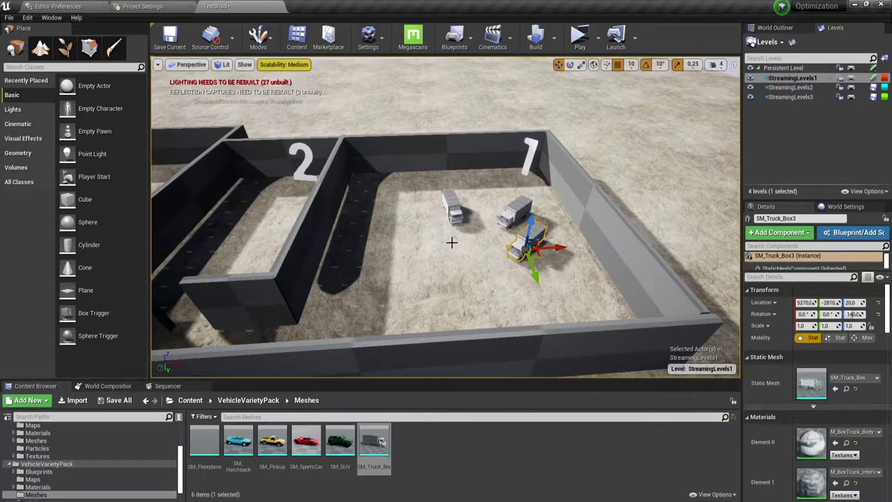
click(453, 212)
mouse_move(469, 214)
mouse_down()
mouse_move(433, 209)
mouse_move(491, 240)
mouse_up()
key(e)
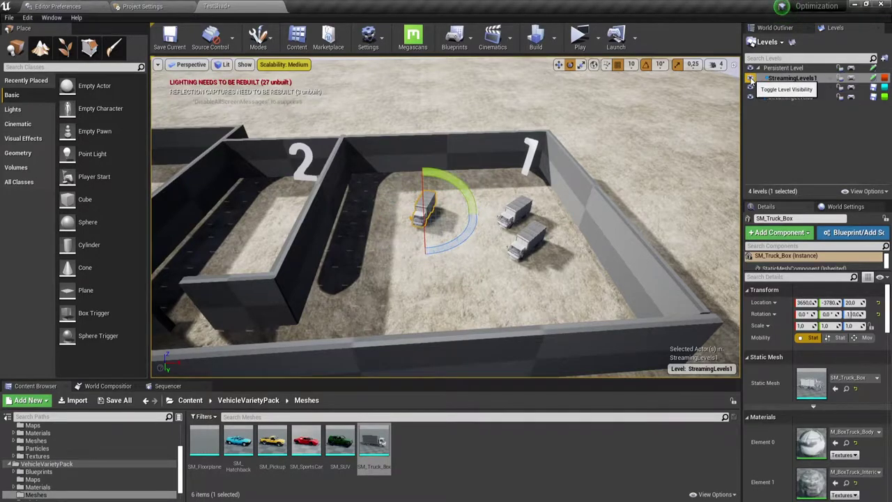
- Toggle StreamingLevels1's visibility off and on to confirm it holds the three trucks
click(750, 79)
click(750, 78)
click(750, 78)
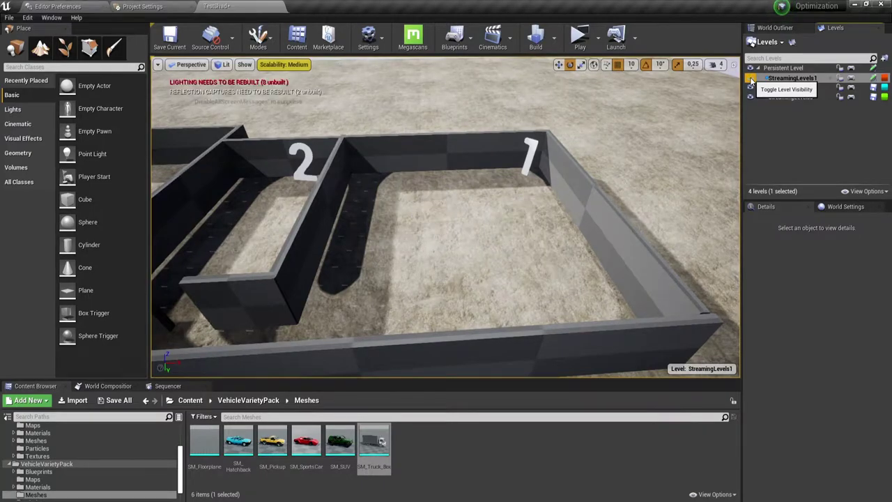
click(750, 79)
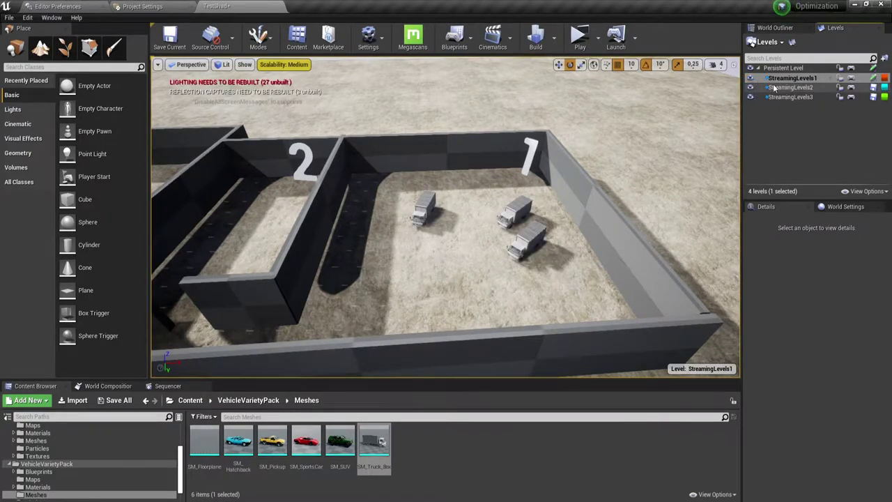
- Make StreamingLevels2 the current level and bring area 3 into view
double_click(791, 88)
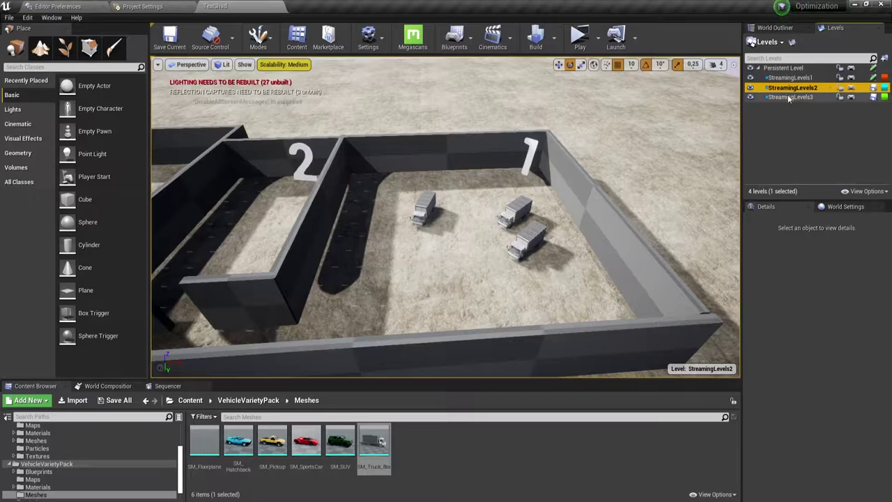
mouse_move(574, 192)
middle_down()
mouse_move(435, 195)
mouse_move(551, 199)
middle_up()
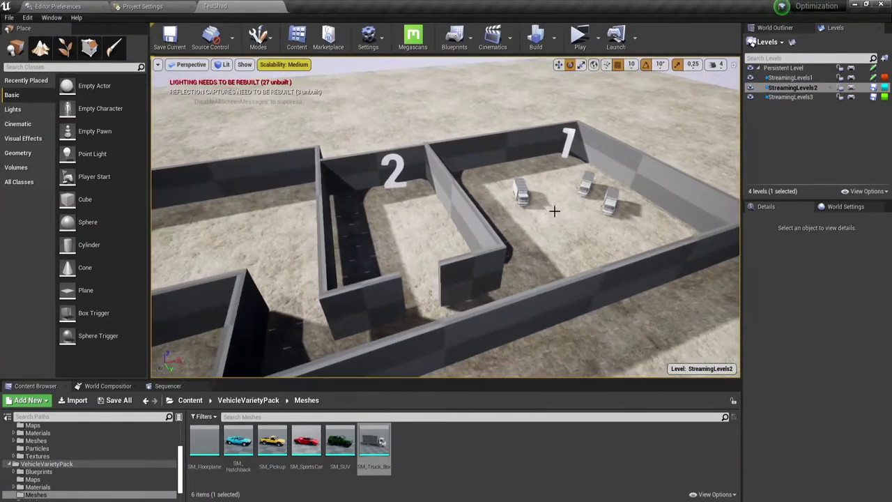
click(750, 78)
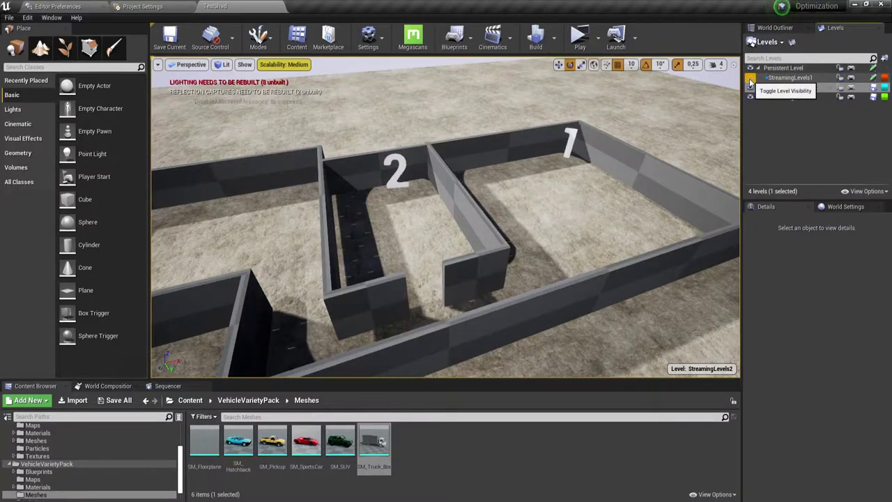
click(751, 79)
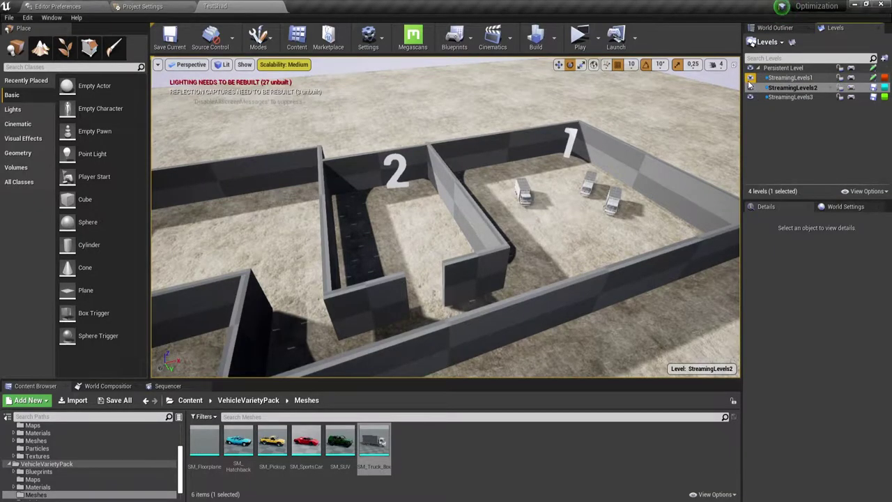
middle_drag(659, 190, 597, 191)
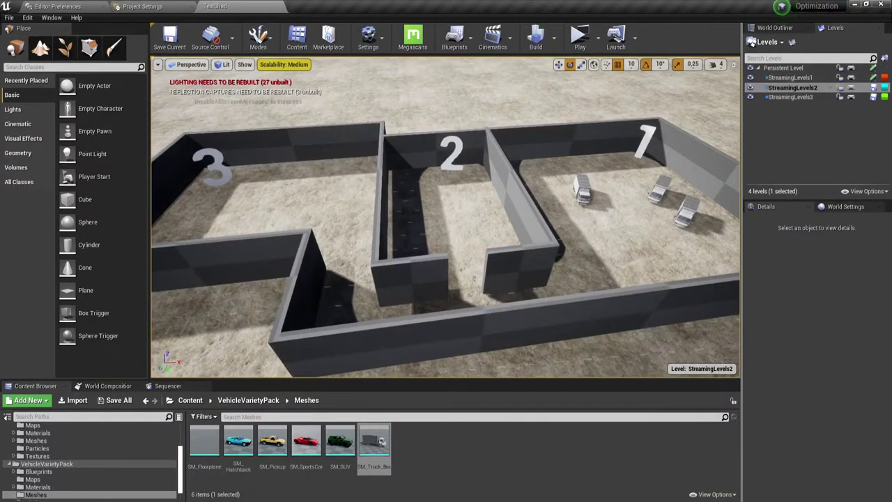
- Place the SM_Pickup mesh into area 2 of the maze
click(274, 447)
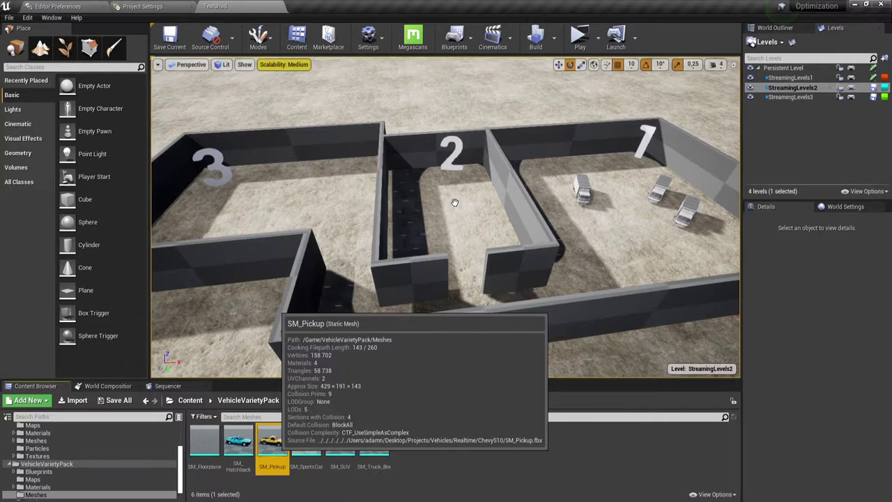
drag(455, 202, 455, 207)
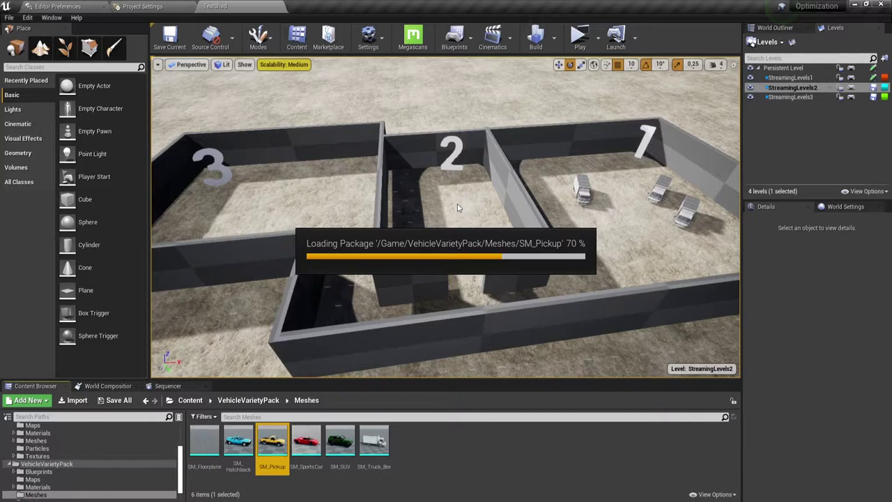
mouse_move(454, 205)
mouse_down()
mouse_move(500, 204)
mouse_move(285, 421)
mouse_up()
- Rotate the pickup 80 degrees and add a copy, SM_Pickup2, offset along Y
key(e)
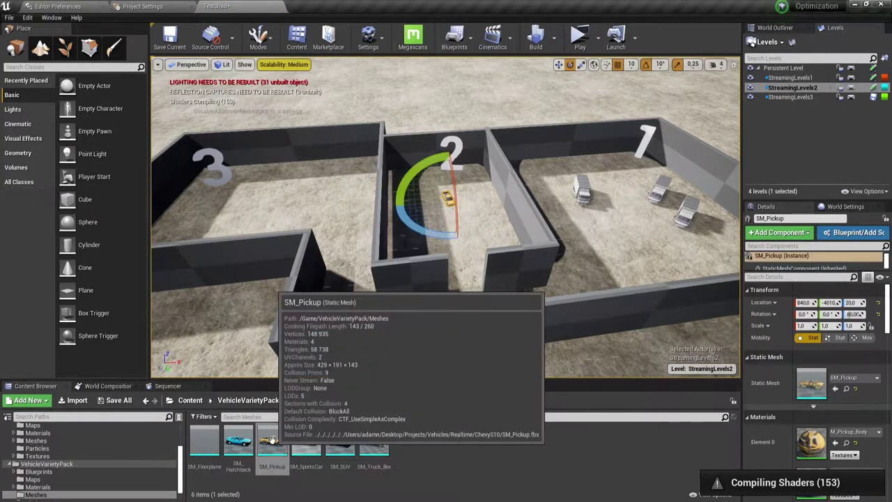
click(272, 440)
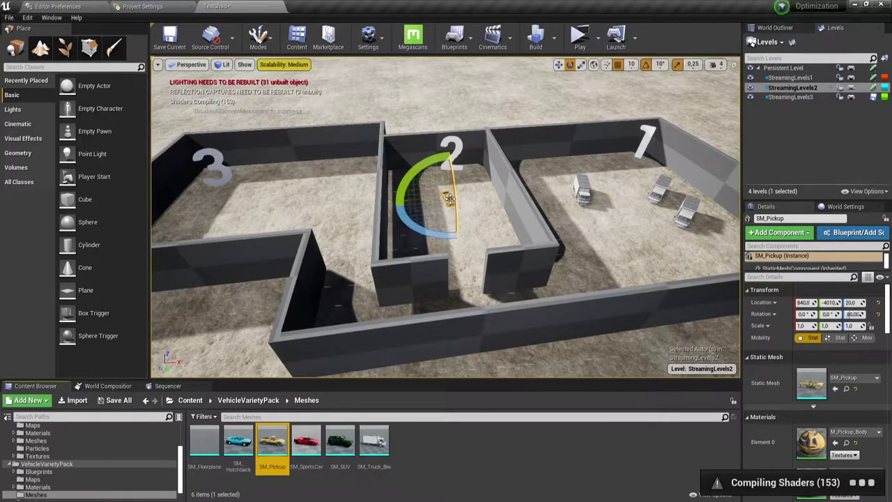
key(w)
alt+drag(452, 219, 465, 240)
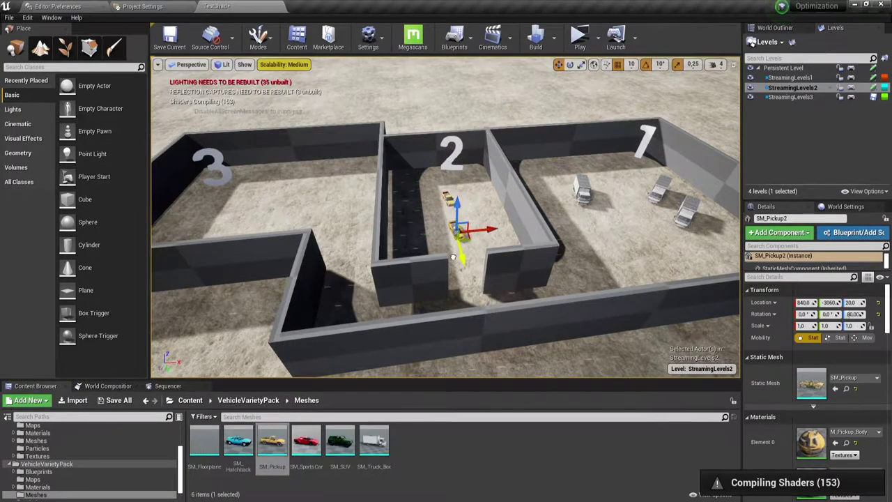
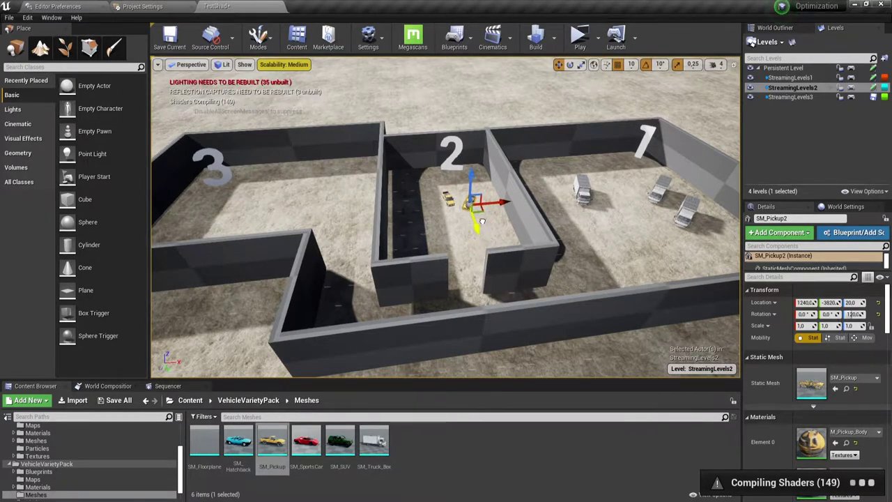
- Deselect the pickup truck and drag SM_SportsCar from the Content Browser into the level
click(570, 229)
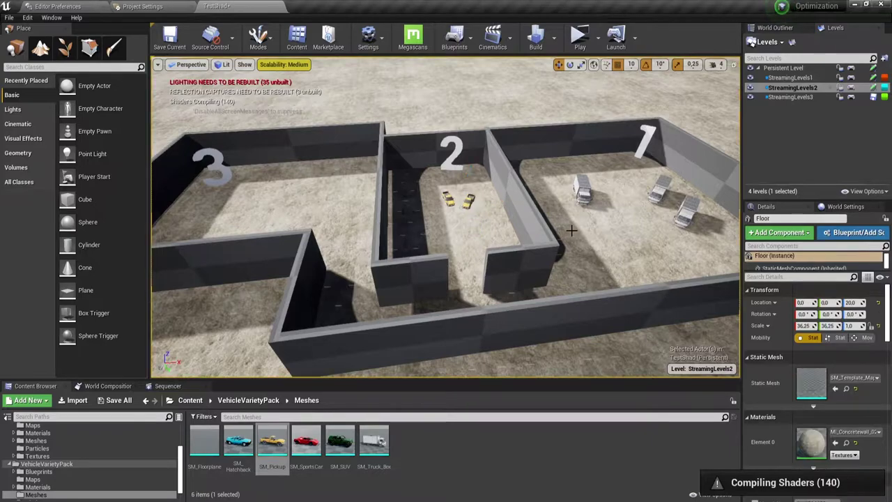
click(306, 441)
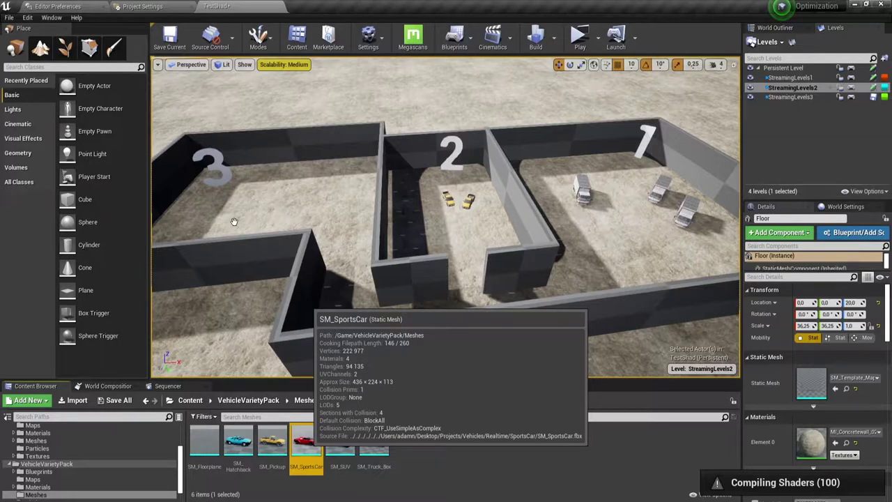
drag(234, 221, 234, 226)
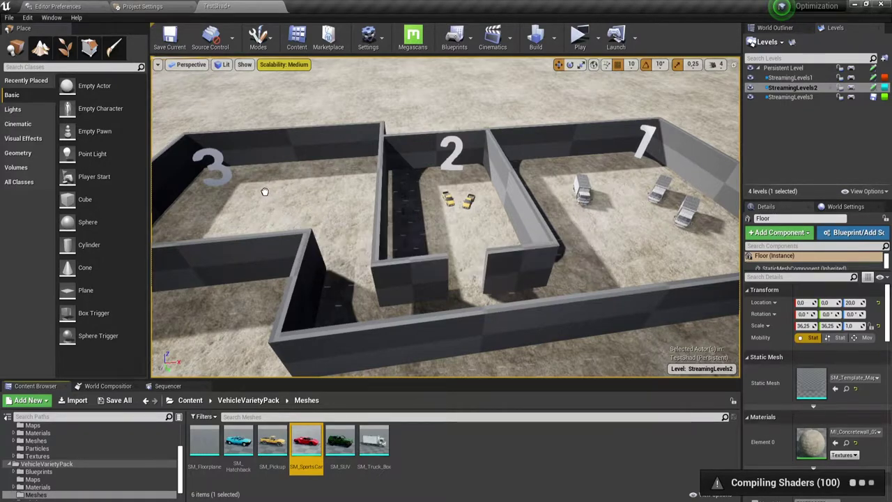
- Drop the sports car in area 3, make StreamingLevels3 current, and place SM_Hatchback beside it
drag(266, 183, 313, 196)
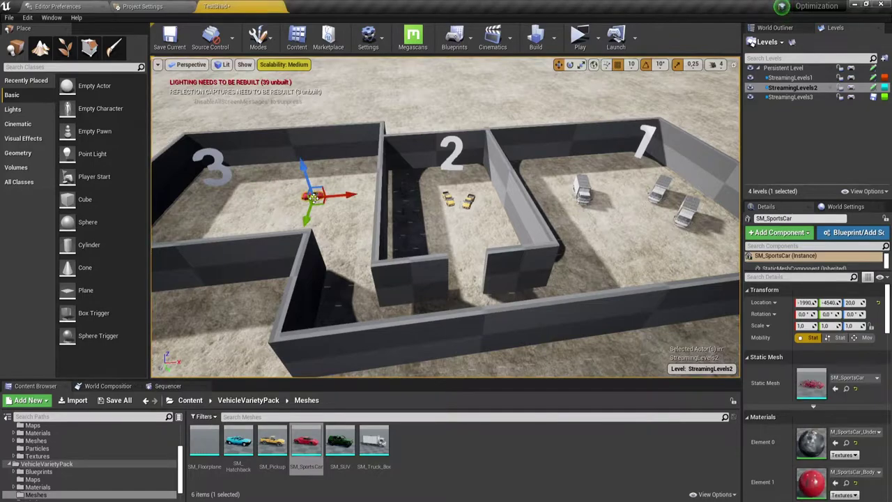
double_click(792, 98)
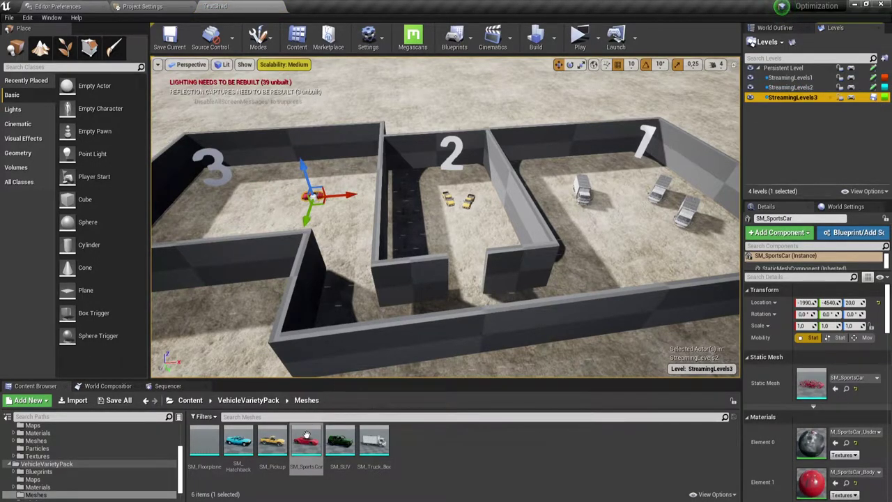
mouse_move(301, 448)
click(237, 444)
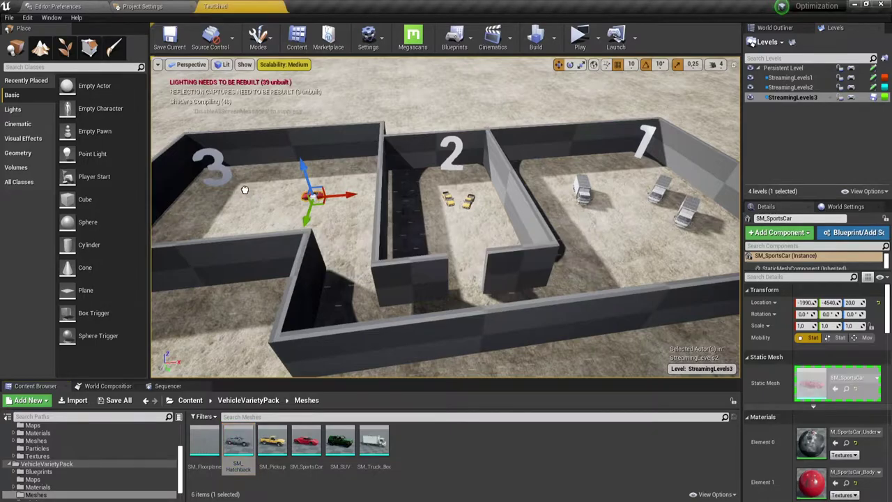
drag(245, 195, 282, 232)
- Rotate the hatchback to -90°, deselect it, and orbit the view to face all three areas
key(e)
key(w)
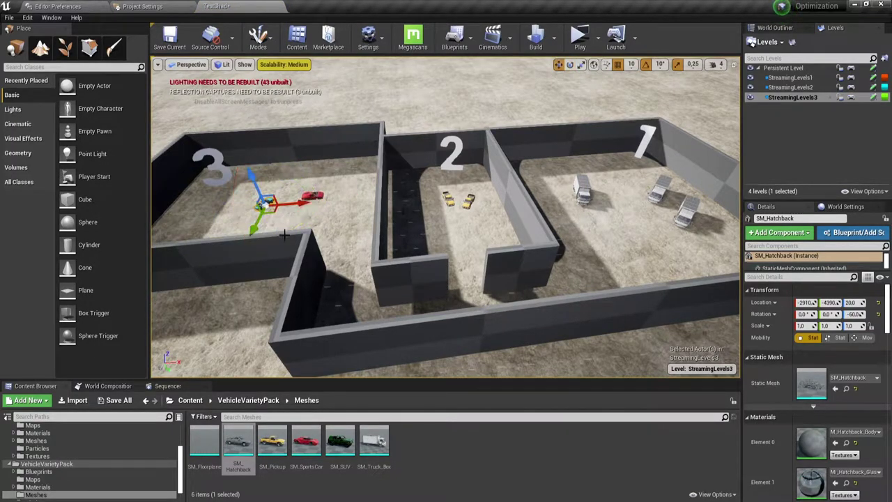
click(306, 192)
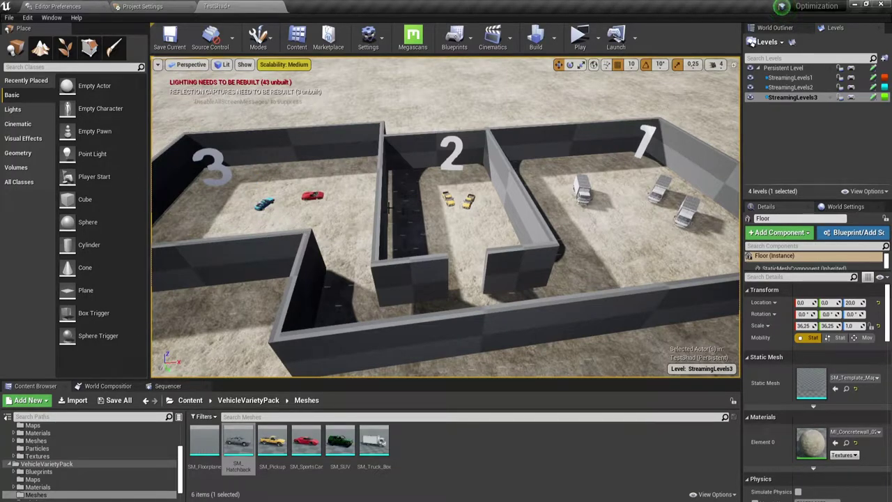
right_drag(540, 206, 339, 354)
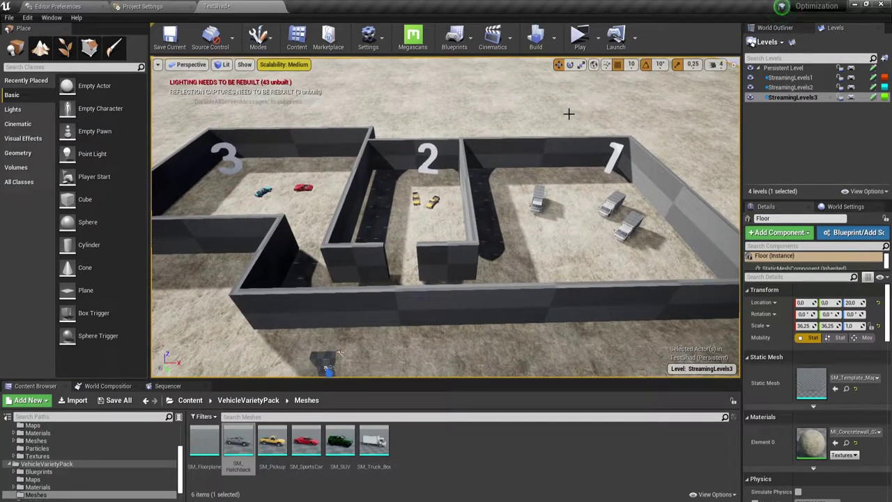
- Filter the Place panel classes by 'Str' to show Level Streaming Volume, then open the Edit menu
click(41, 67)
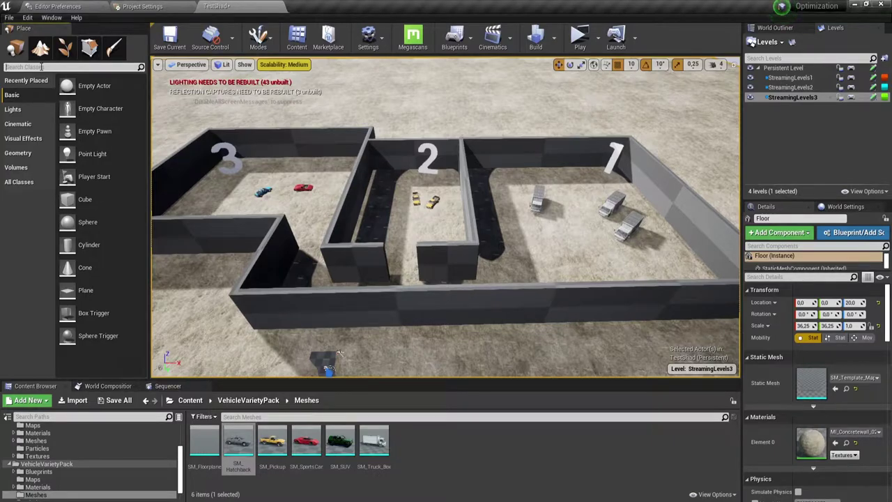
text(Str)
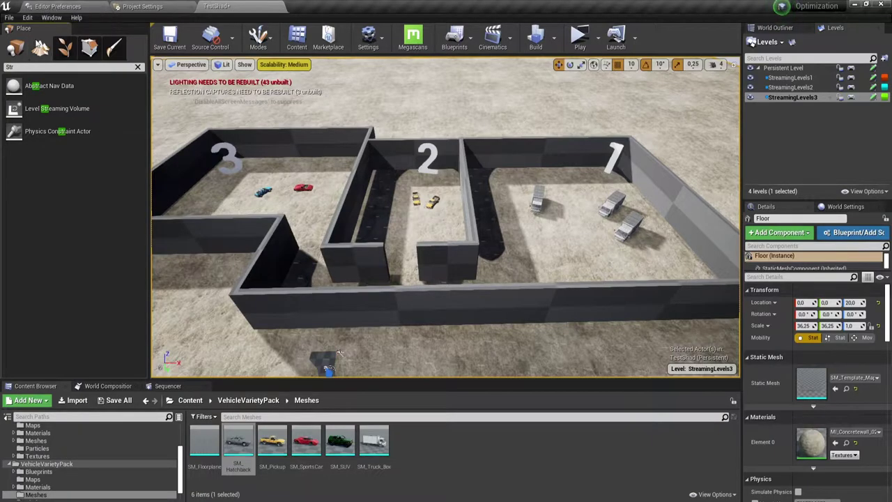
click(28, 17)
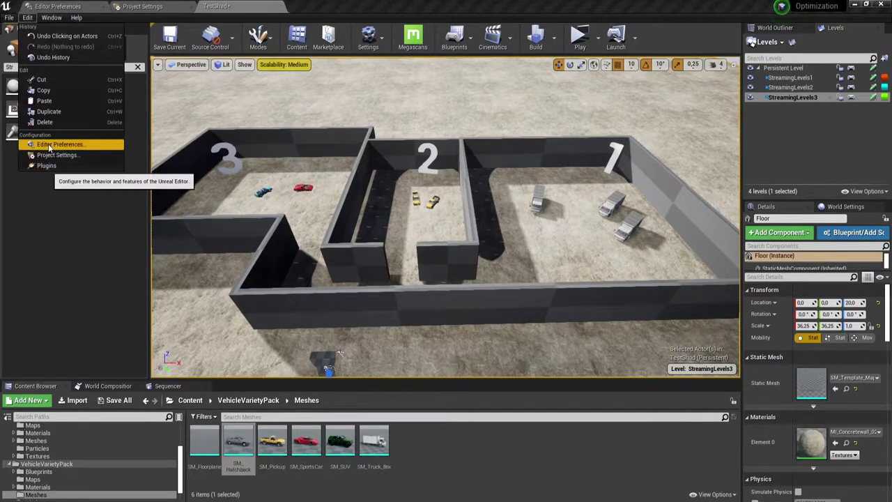
- Toggle Enable Legacy Editor Mode UI in Editor Preferences' advanced User Interface options, then return to TestShad
key(Escape)
click(61, 7)
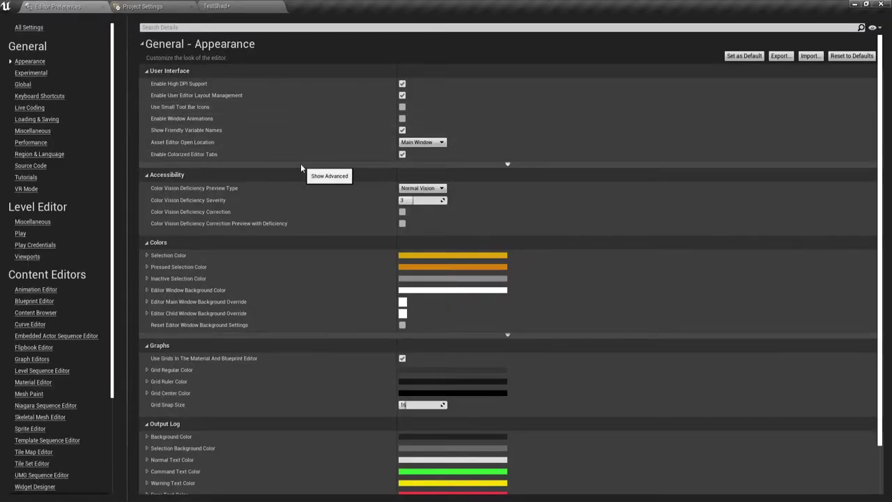
click(505, 164)
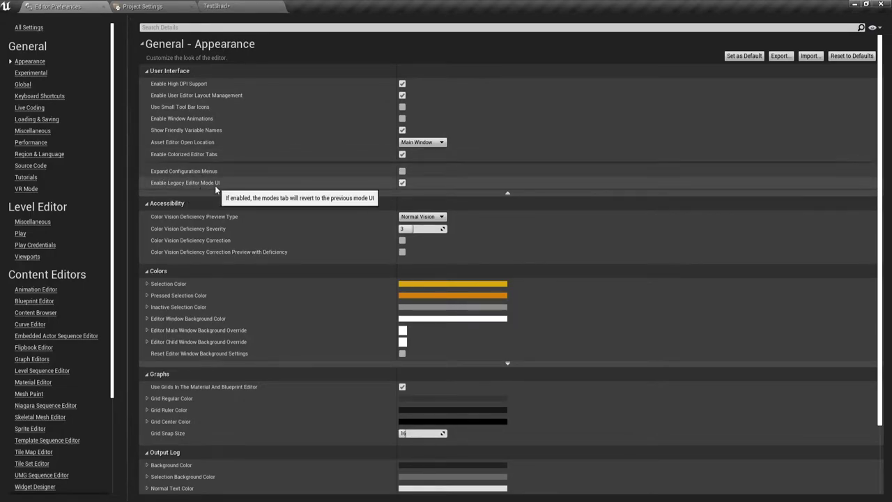
click(402, 183)
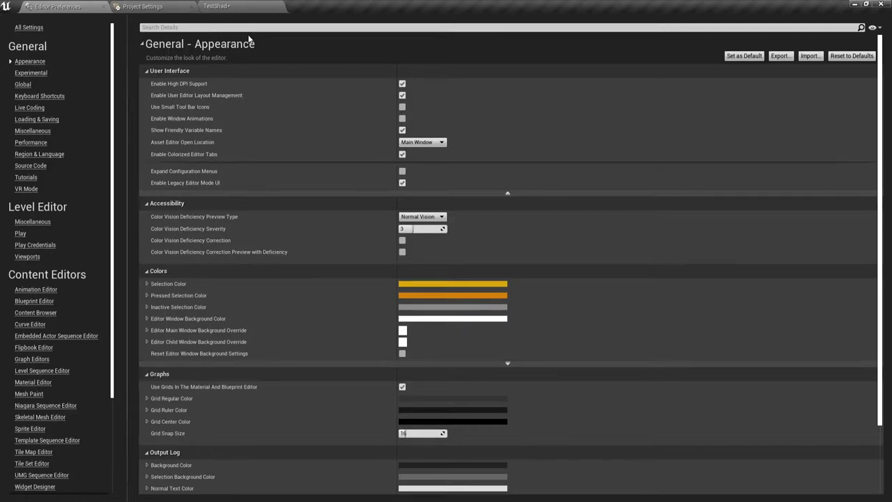
click(239, 6)
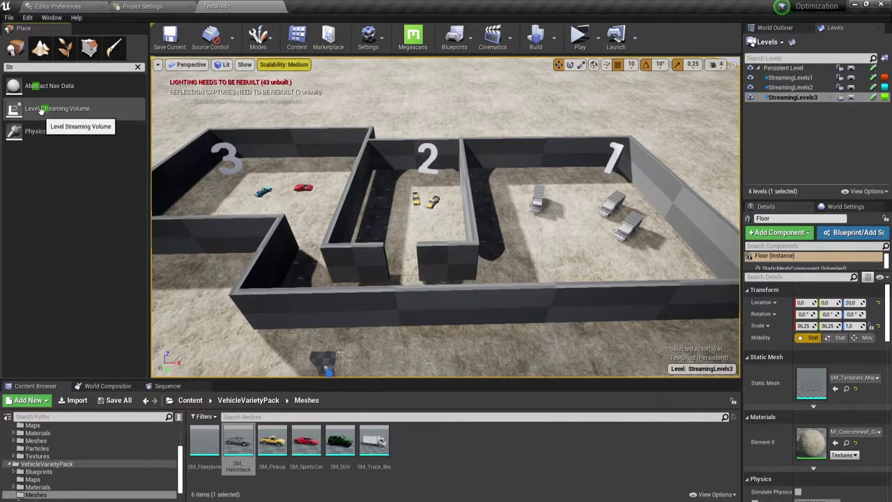
- Place a Level Streaming Volume in area 1, focus the view on it, and deselect it
click(23, 67)
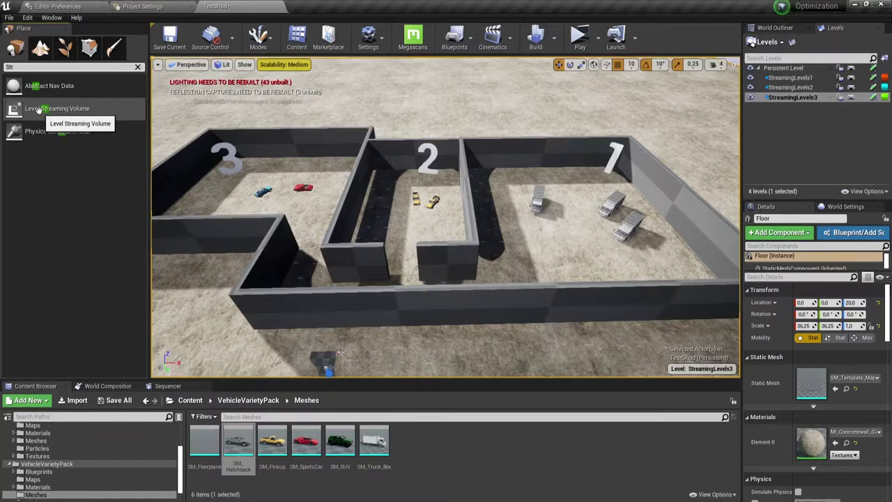
drag(37, 111, 573, 230)
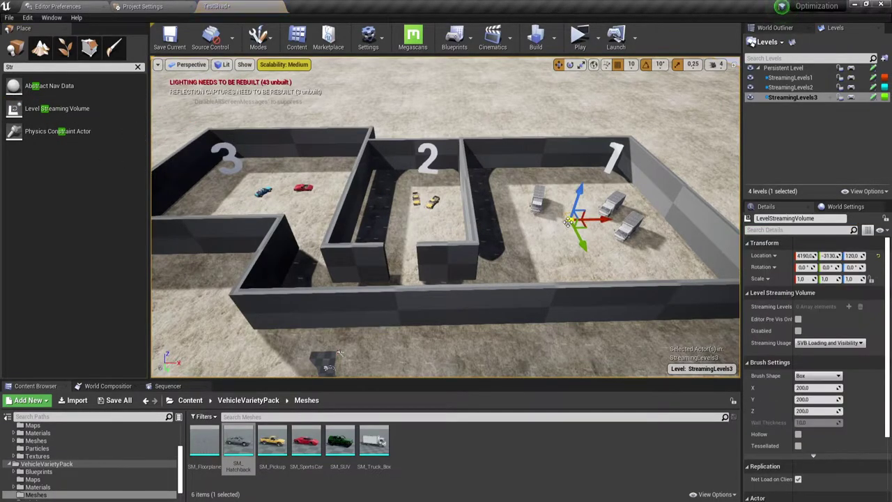
key(f)
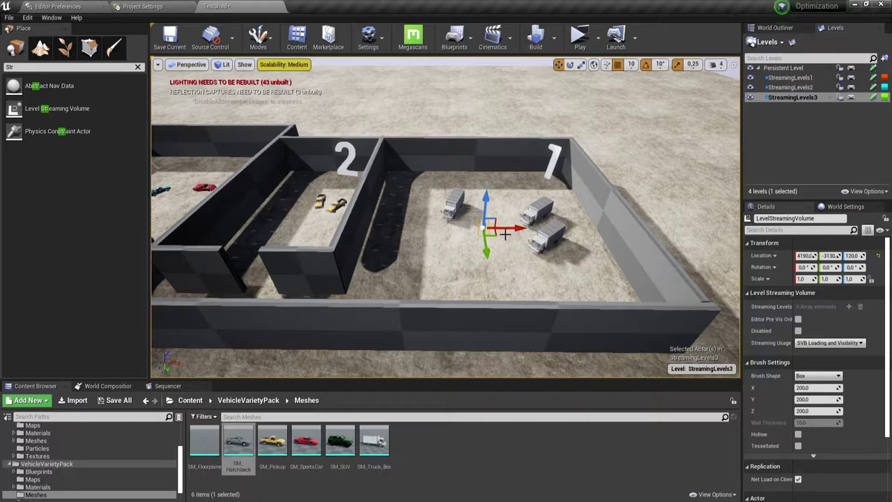
key(Escape)
- Make Persistent Level current, place a Level Streaming Volume in area 1, and scale X/Y to 23.25
double_click(783, 67)
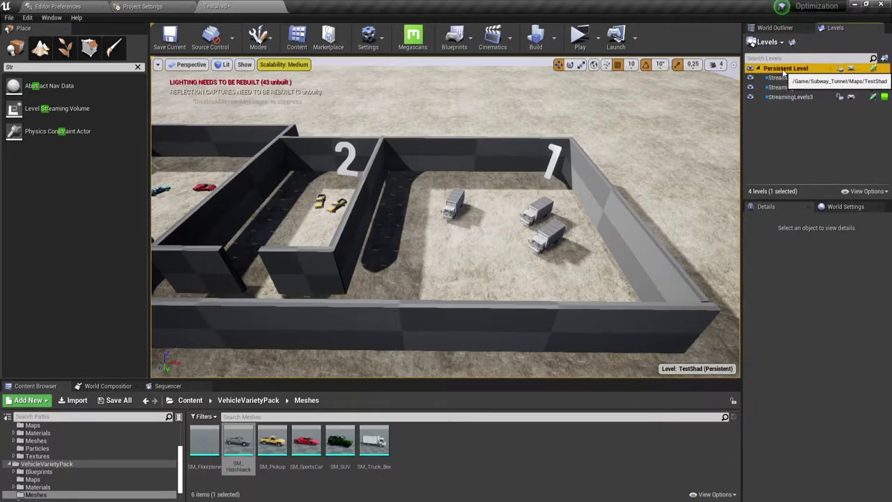
drag(56, 108, 489, 229)
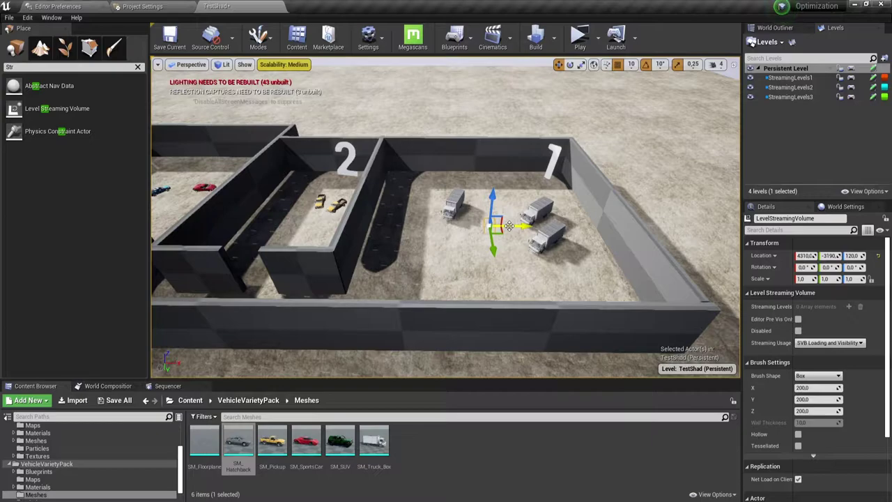
key(r)
drag(503, 229, 516, 227)
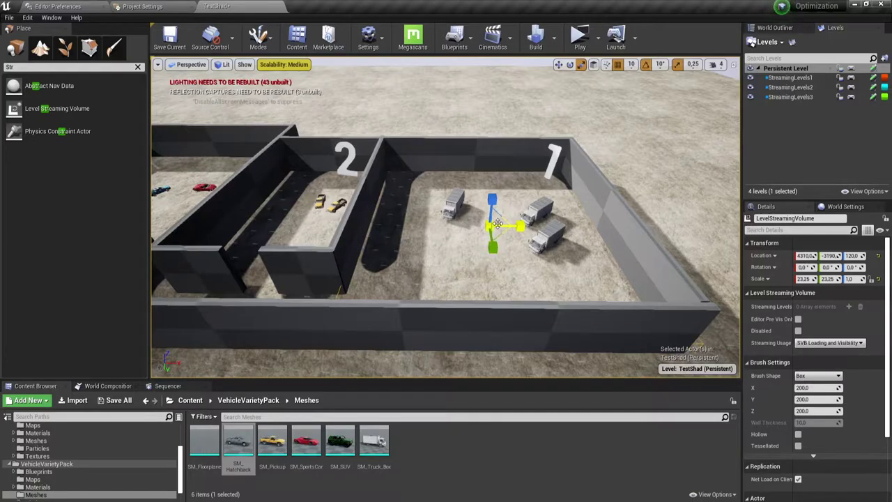
- Scale the volume's Z to 6.5 and lift it to Z location 870 to enclose the walls
mouse_move(516, 227)
right_down()
mouse_move(530, 223)
mouse_move(488, 230)
mouse_move(488, 282)
right_up()
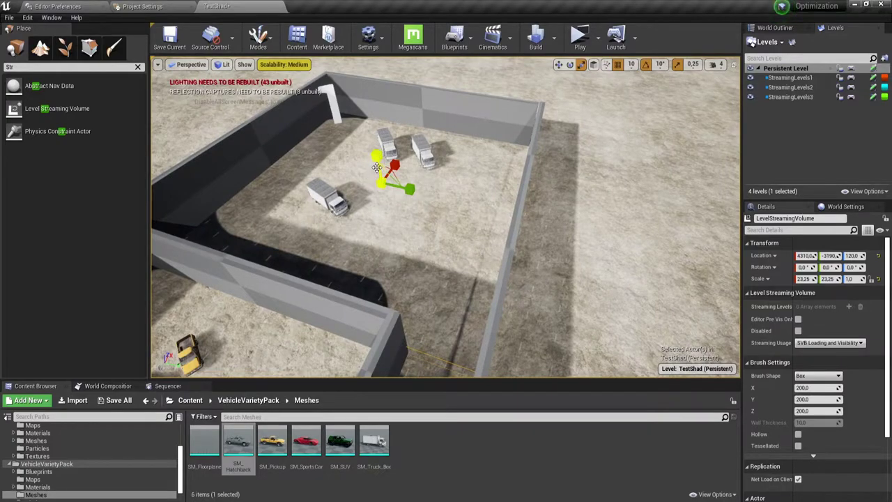
drag(380, 167, 380, 139)
key(w)
drag(372, 176, 378, 119)
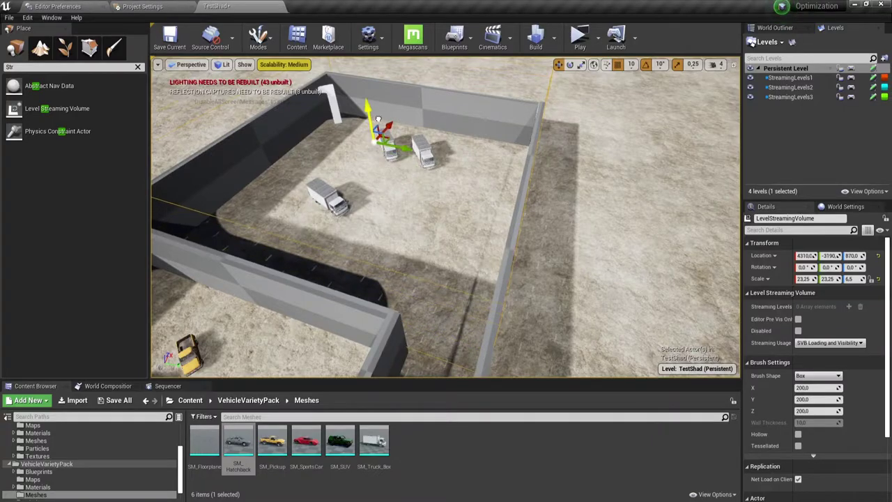
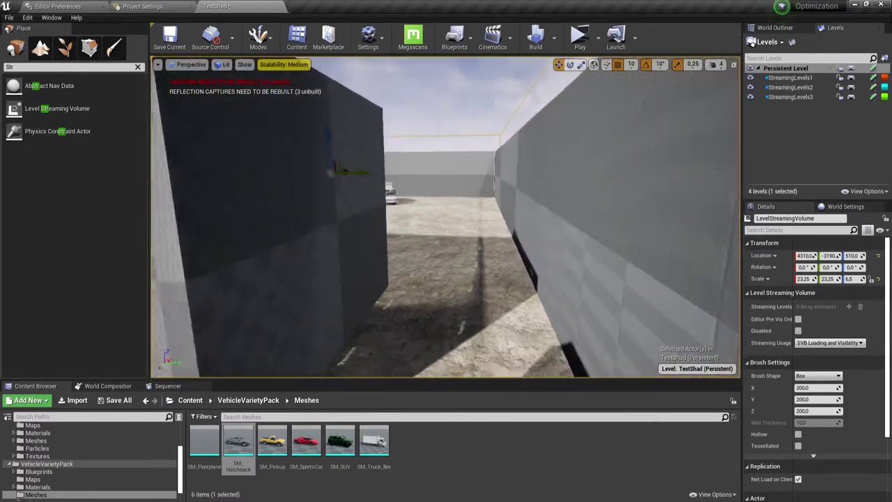
- Select LevelStreamingVolume2, move it toward zone 2 at Y -1430, and scale it to 4.5 in X and Y
right_drag(414, 188, 415, 188)
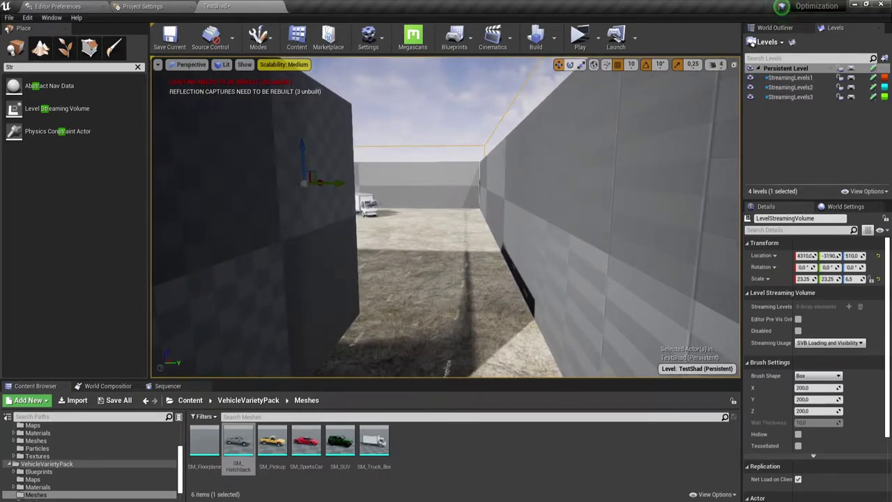
key(f)
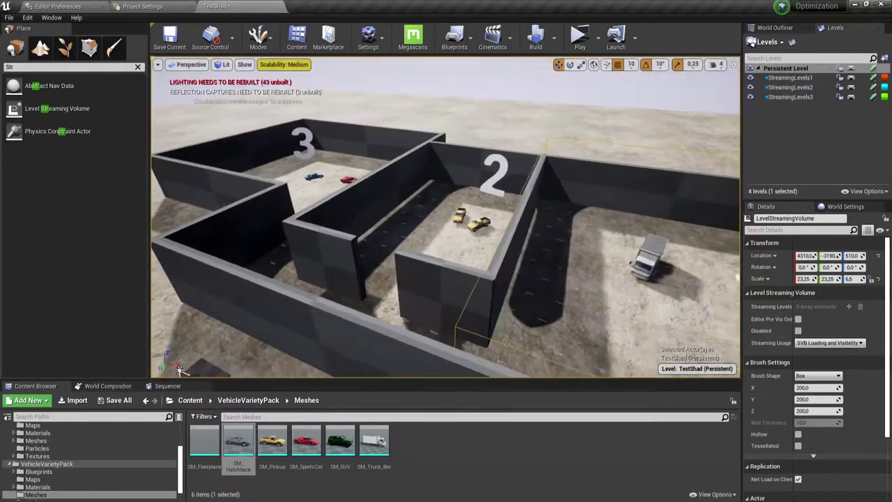
right_drag(179, 370, 231, 309)
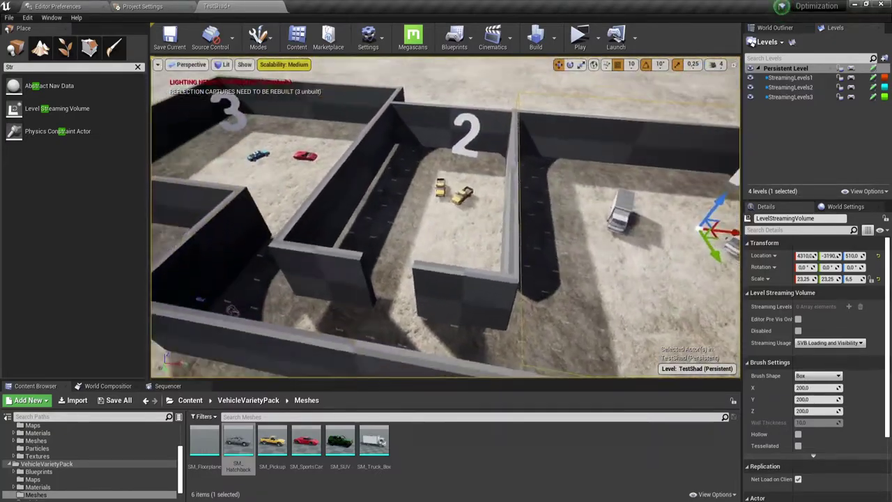
right_drag(333, 373, 334, 373)
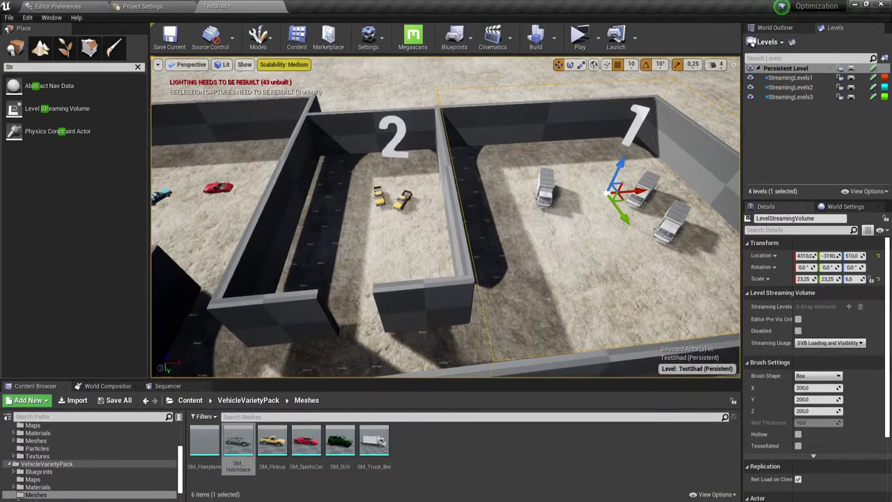
right_drag(293, 369, 293, 369)
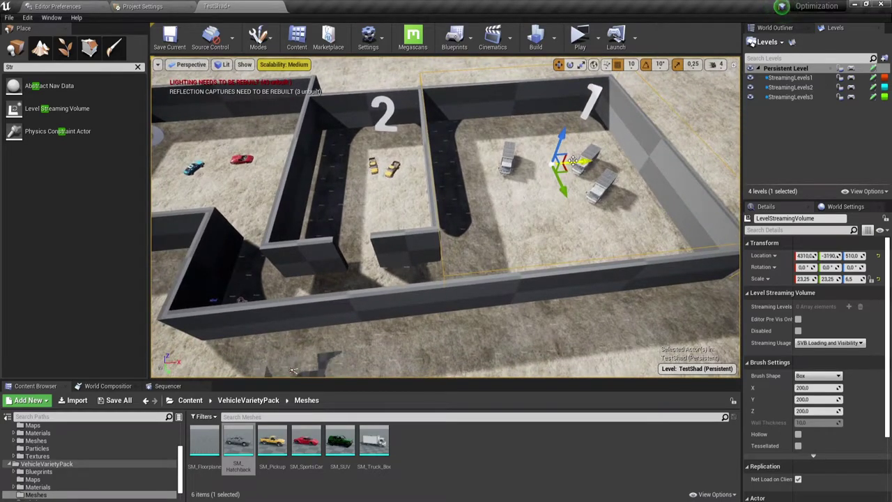
click(581, 224)
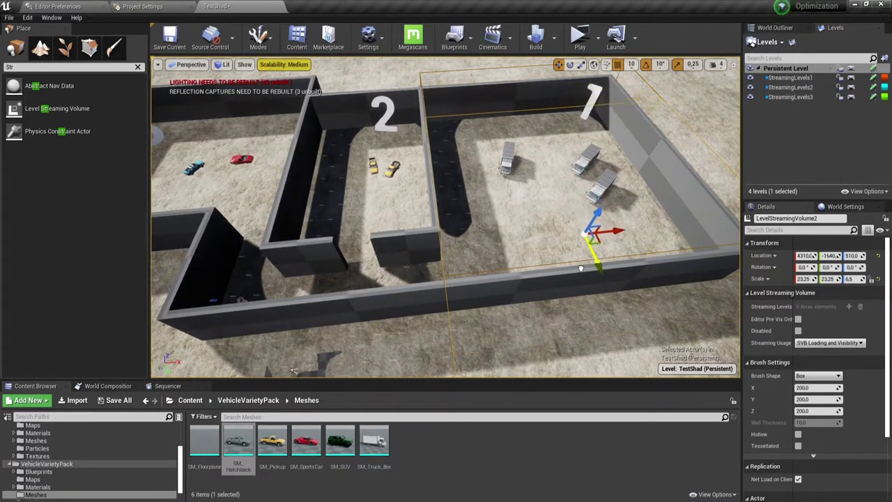
drag(580, 268, 584, 281)
drag(622, 243, 432, 252)
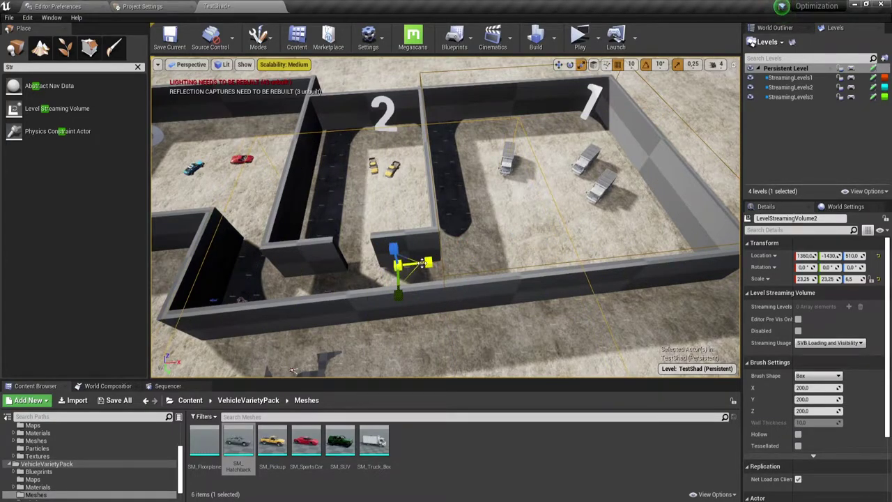
drag(411, 273, 398, 280)
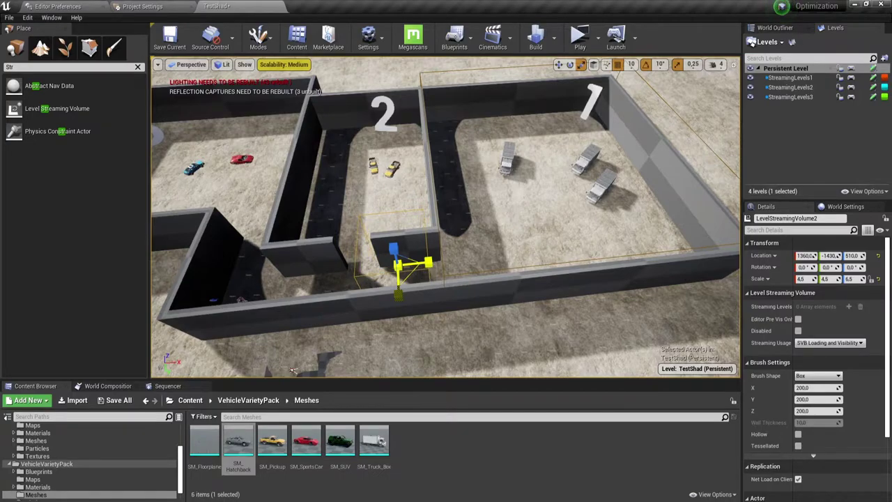
mouse_move(399, 280)
mouse_down()
mouse_move(408, 279)
mouse_move(376, 274)
mouse_move(386, 271)
mouse_up()
- Reposition the volume along Y toward the front wall, settling it at Y -1290
key(w)
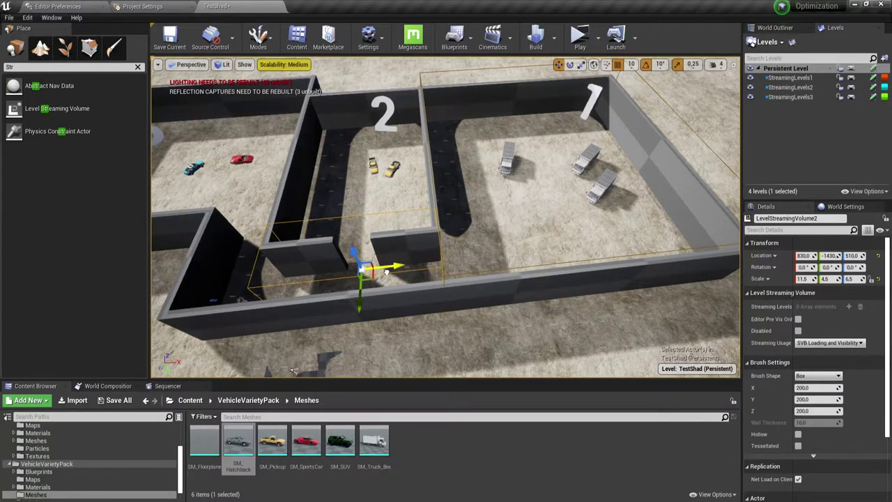
drag(359, 299, 359, 314)
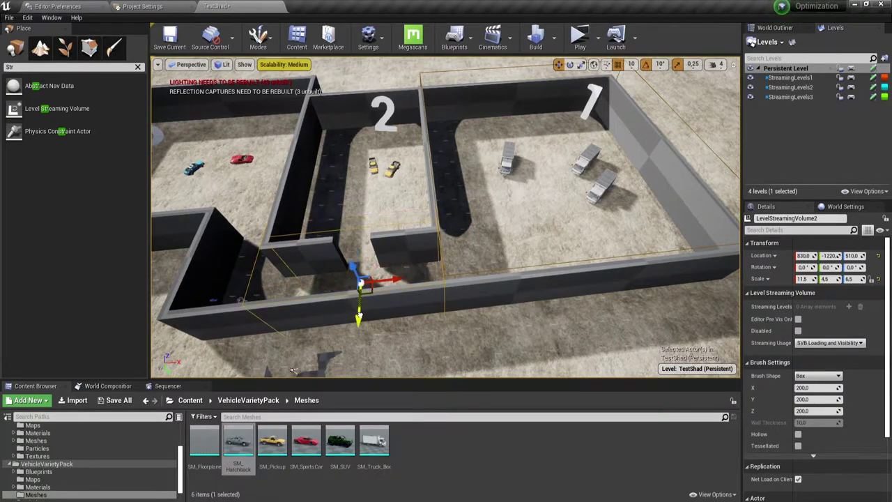
right_drag(292, 369, 328, 348)
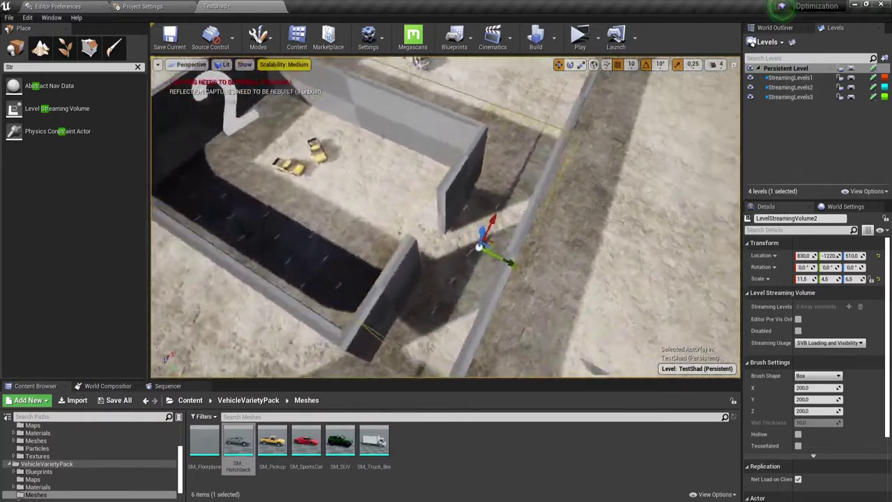
right_drag(411, 290, 411, 291)
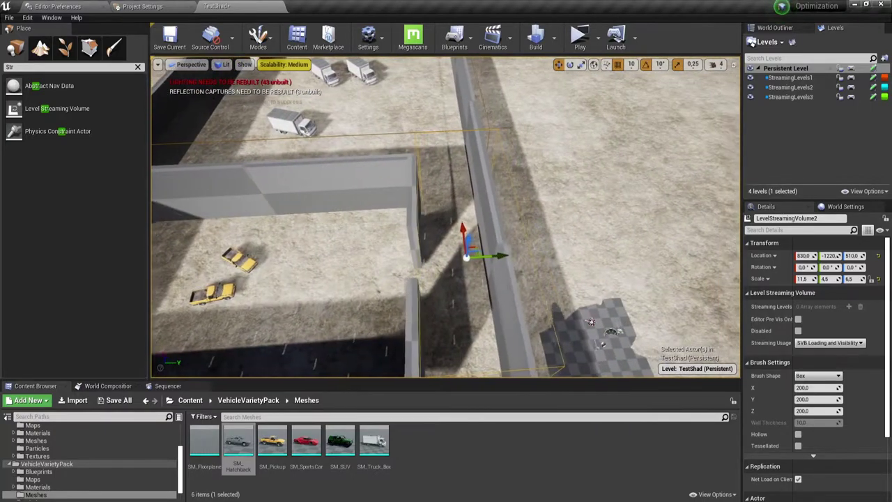
drag(489, 256, 481, 256)
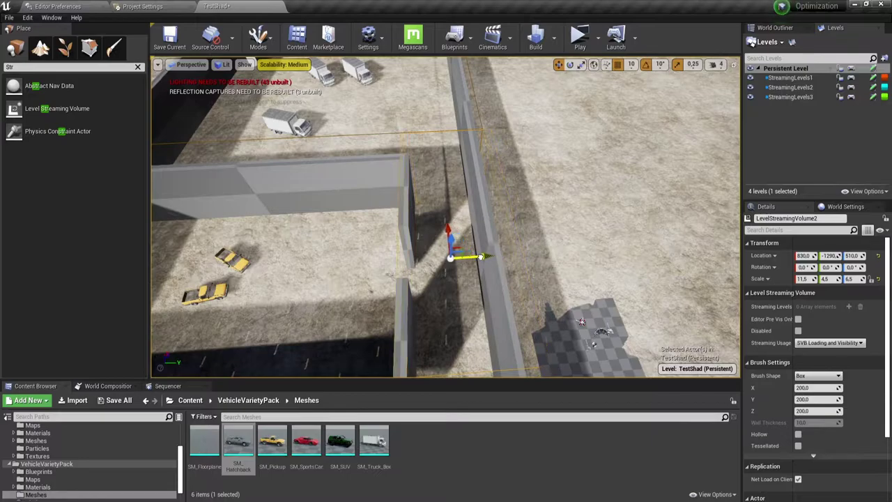
right_drag(436, 259, 456, 251)
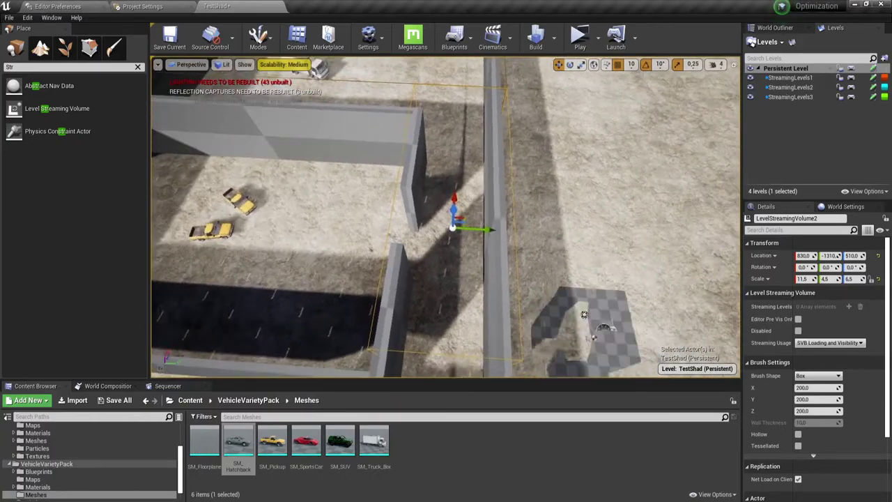
right_drag(583, 315, 584, 314)
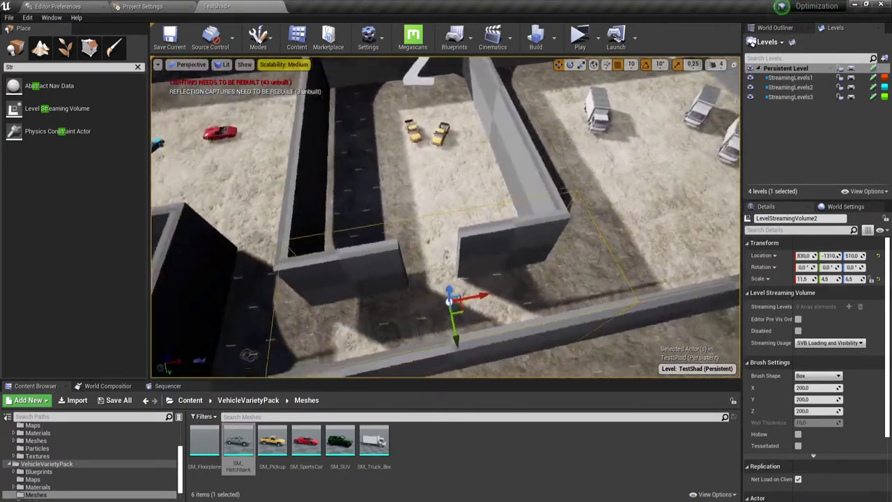
right_drag(467, 248, 467, 248)
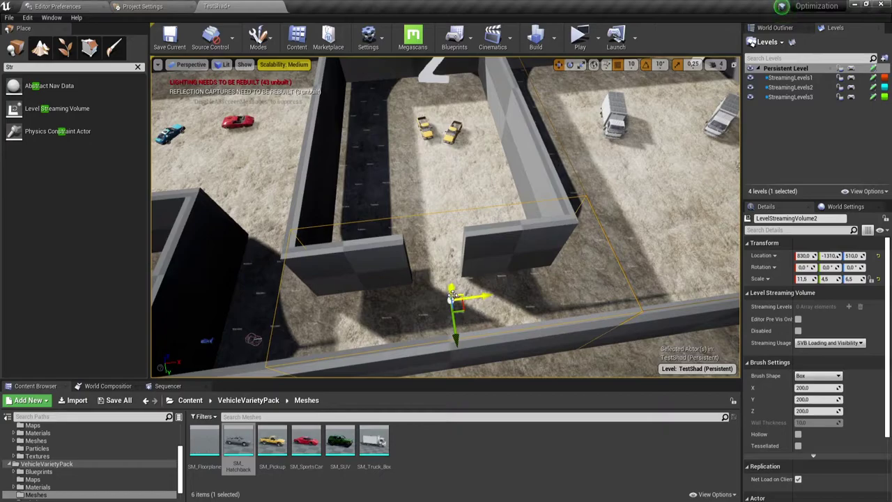
right_drag(457, 300, 481, 287)
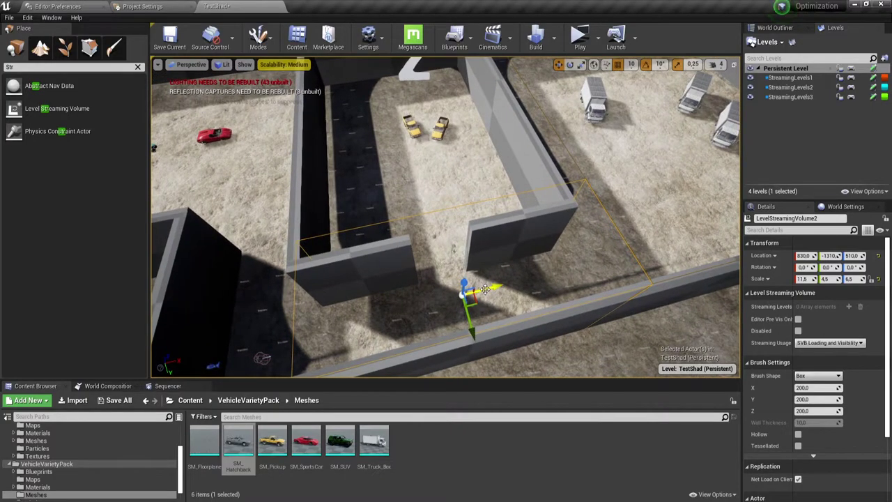
- Stretch the volume along X so its scale becomes 16.5 × 4.5 × 6.5
key(r)
mouse_move(491, 288)
mouse_down()
mouse_move(505, 288)
mouse_move(424, 288)
mouse_up()
key(w)
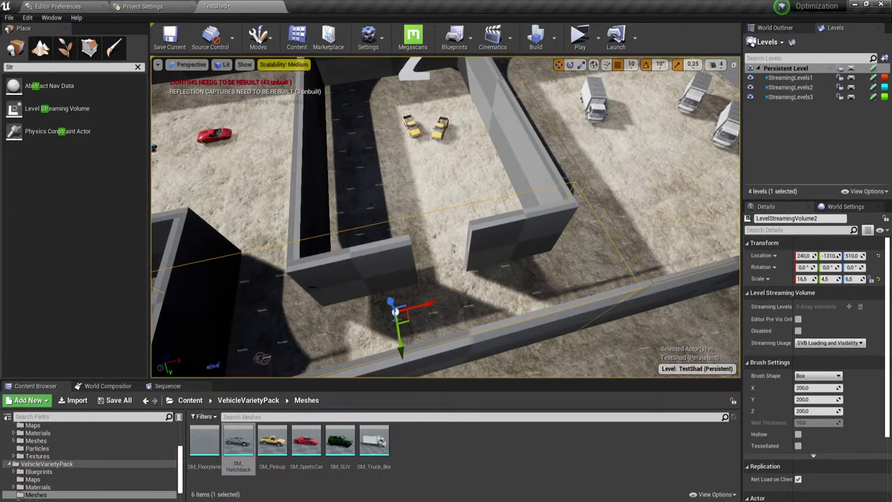
right_drag(311, 285, 307, 245)
- From an overhead view, Alt-drag LevelStreamingVolume2 to create LevelStreamingVolume3 at Y -3170
right_click(307, 246)
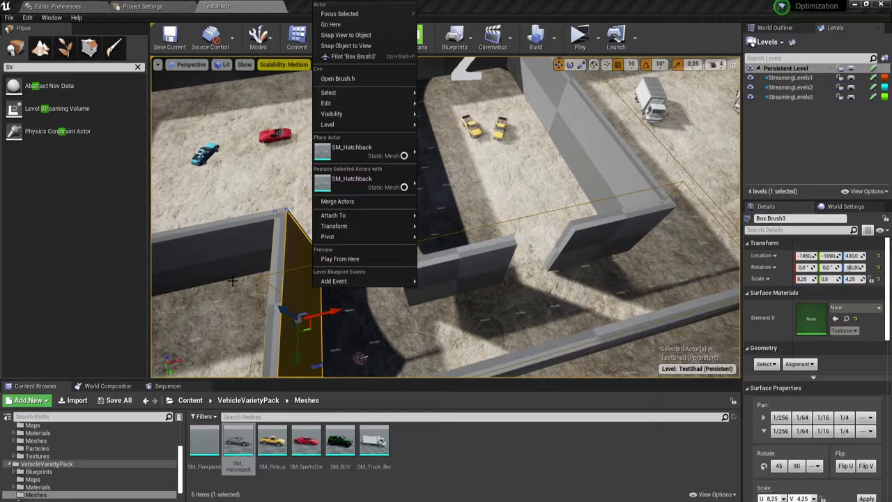
drag(232, 281, 351, 241)
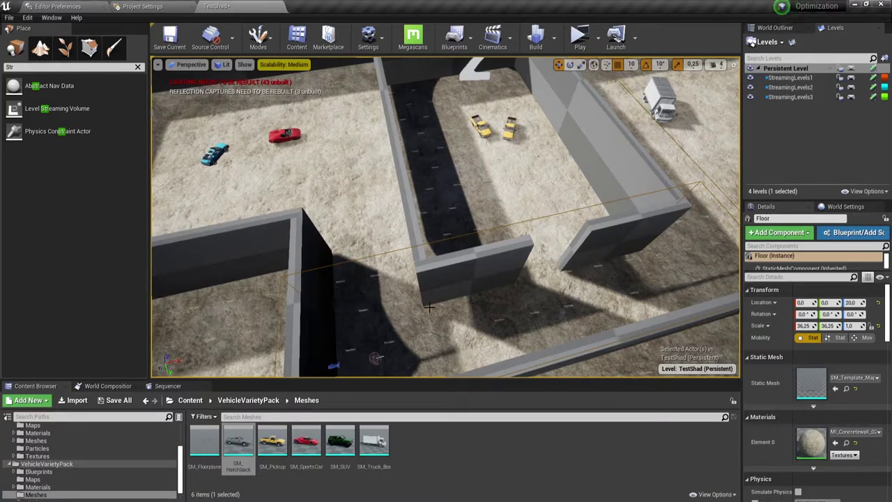
drag(608, 281, 512, 300)
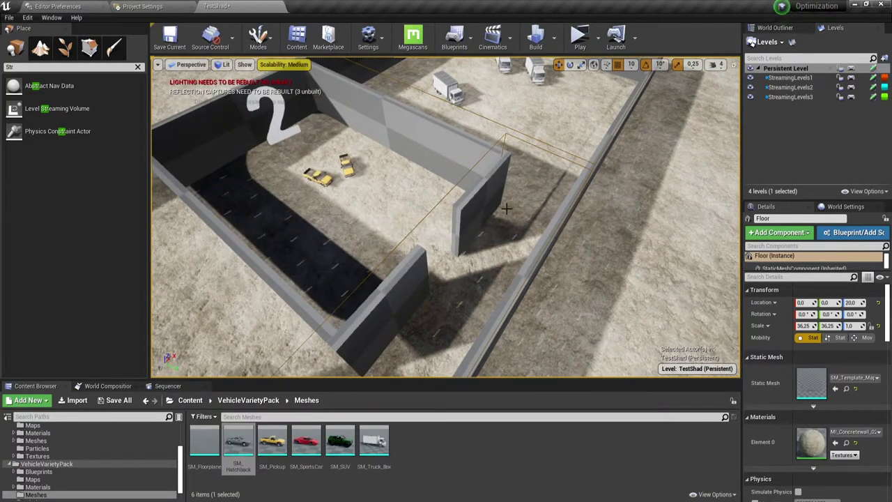
mouse_move(605, 109)
mouse_down()
mouse_move(290, 300)
mouse_move(202, 335)
mouse_move(568, 156)
mouse_up()
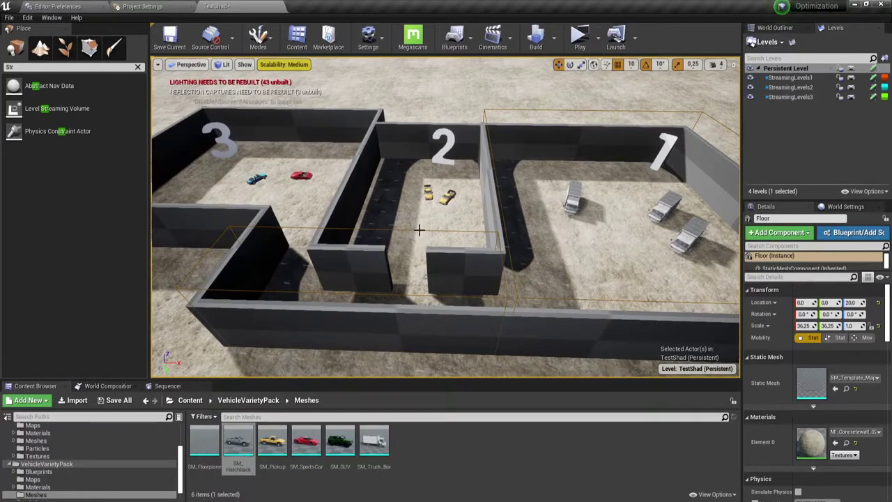
click(418, 229)
alt+drag(351, 324, 390, 214)
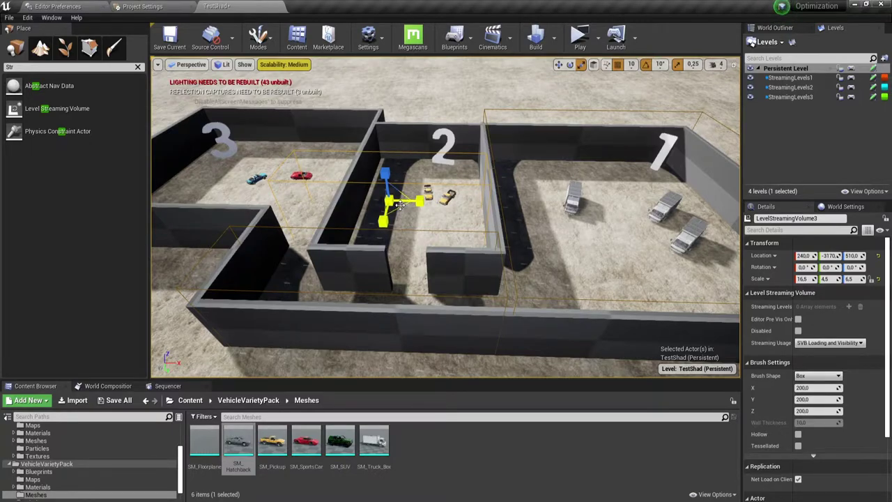
- Reselect LevelStreamingVolume3, shrink its X scale to 12, and move it to X 720
click(404, 200)
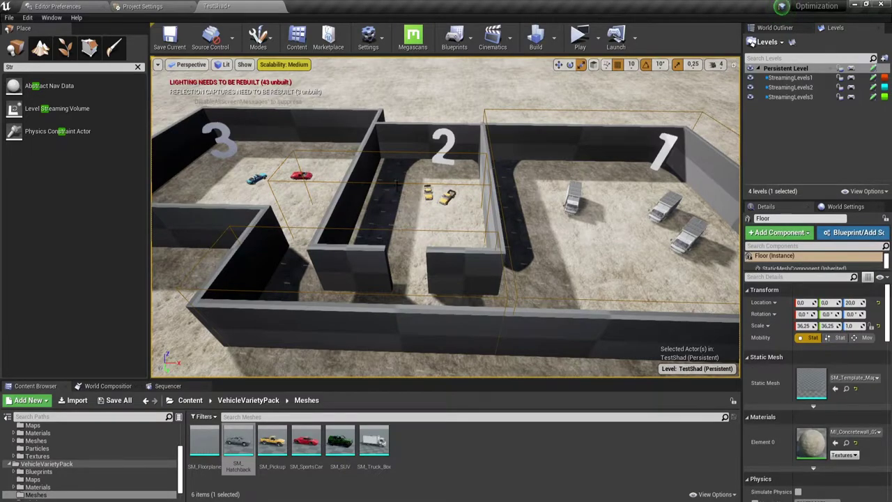
click(397, 183)
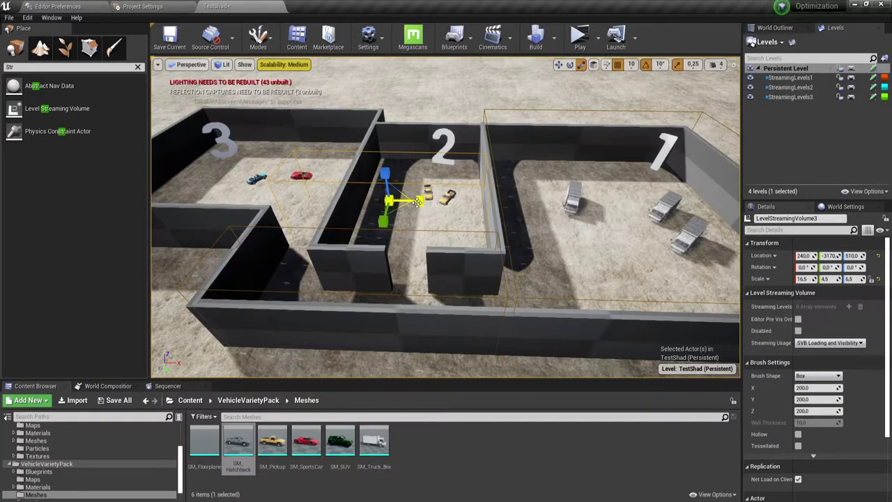
drag(805, 278, 794, 279)
drag(407, 202, 436, 204)
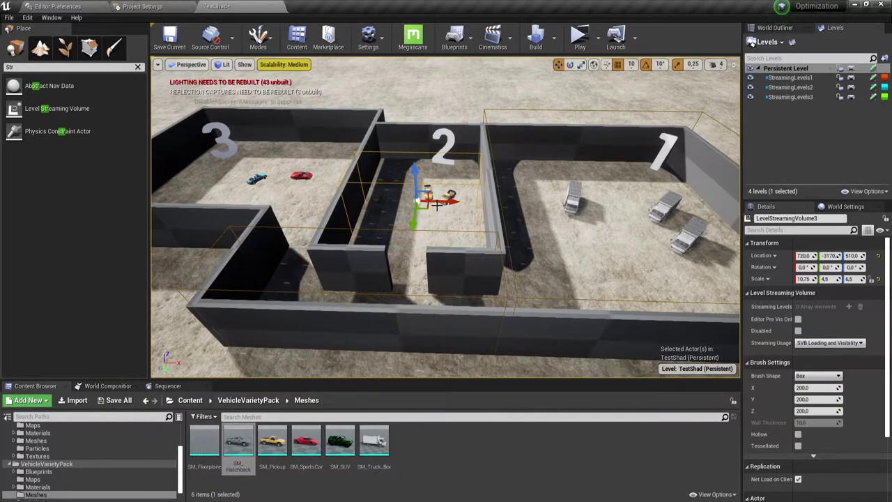
- Lengthen the volume to Scale Y 14.5 and shift it to Y -3560 across zone 2
mouse_move(437, 203)
right_down()
mouse_move(446, 209)
mouse_move(443, 227)
right_up()
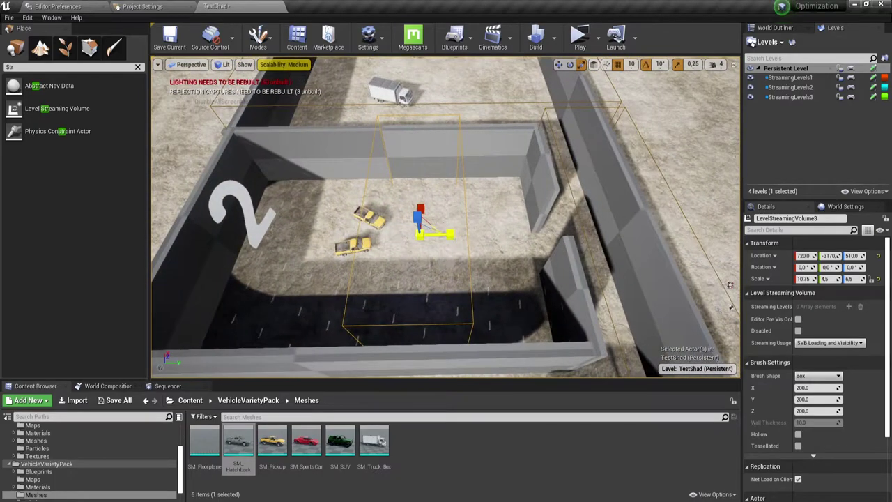
drag(443, 230, 409, 227)
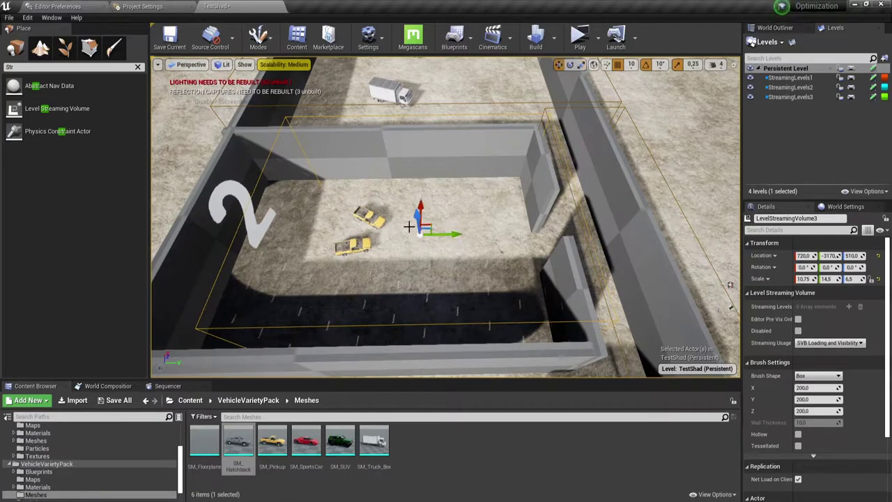
drag(445, 236, 409, 235)
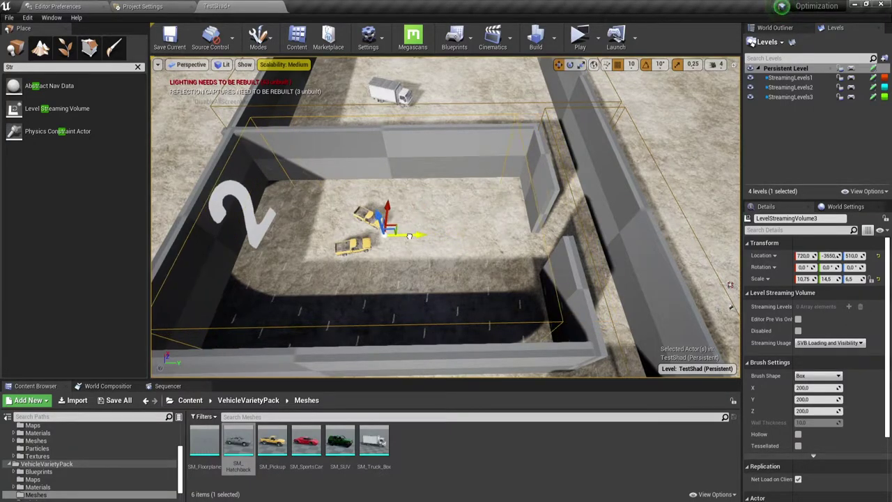
right_drag(704, 265, 412, 232)
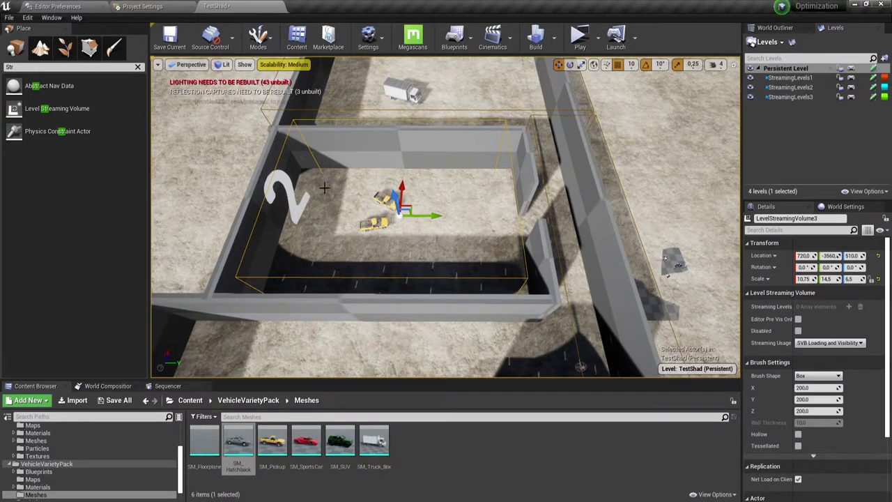
right_drag(347, 205, 494, 206)
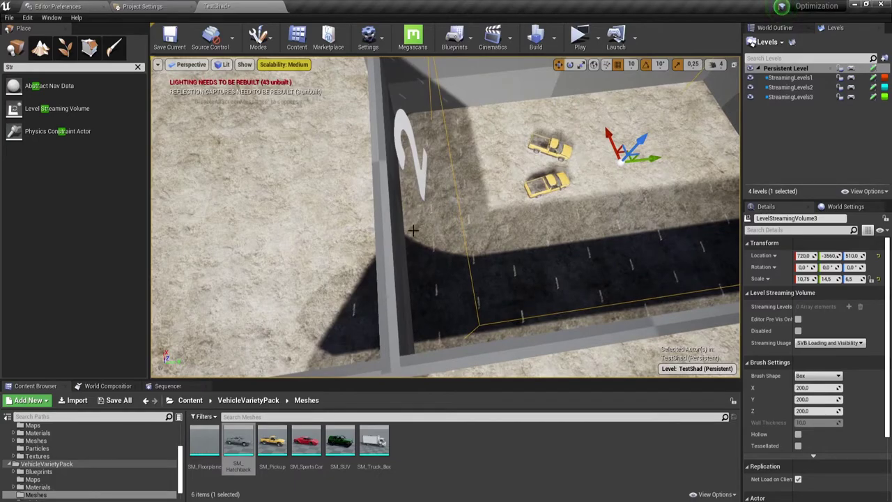
- Move the '2' text label along Y from -5130 to about -5260
click(422, 170)
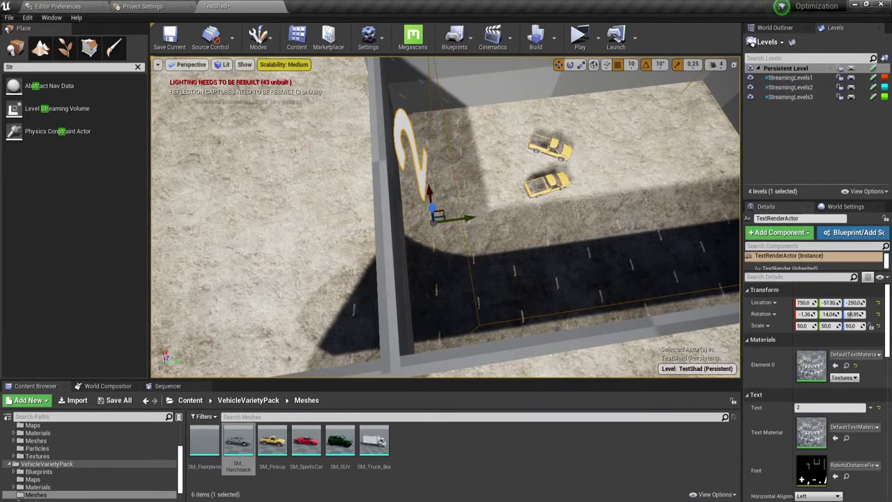
right_drag(489, 153, 490, 153)
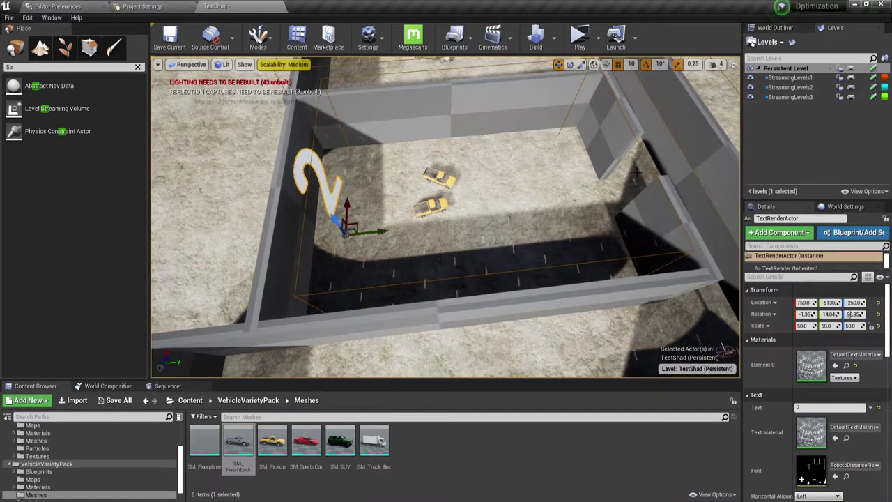
right_drag(580, 181, 580, 180)
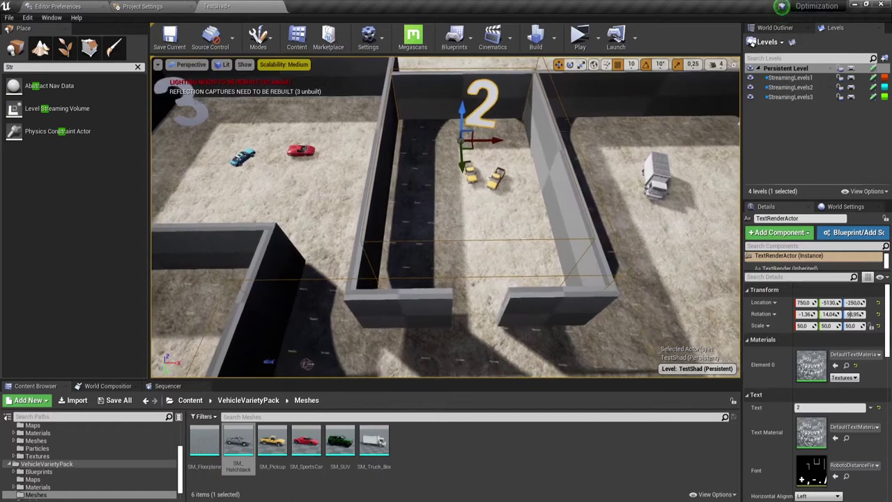
drag(462, 157, 466, 162)
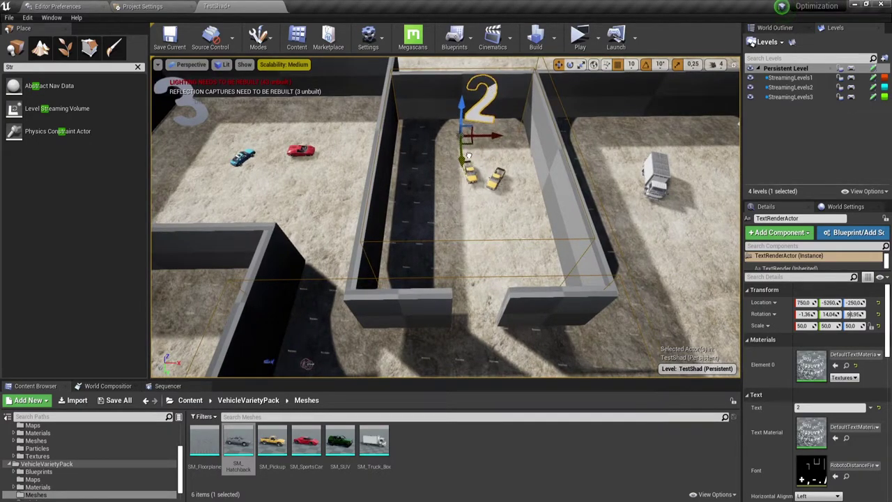
- Lengthen LevelStreamingVolume3 to Scale Y 18.75 so it reaches zone 2's entrance
click(468, 238)
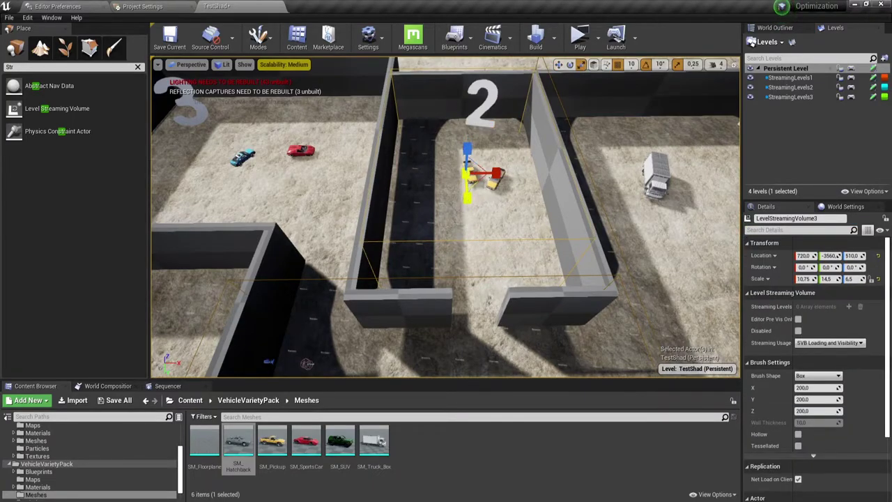
drag(827, 278, 836, 279)
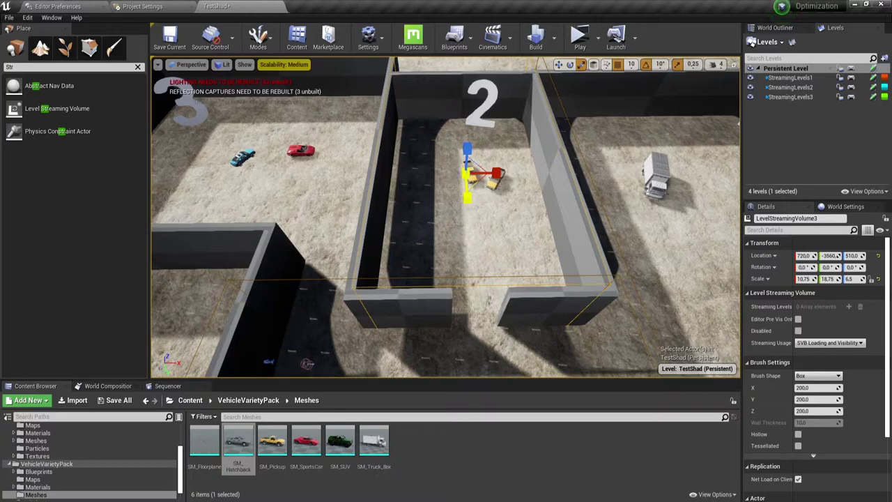
mouse_move(468, 201)
right_down()
mouse_move(418, 209)
mouse_move(432, 181)
mouse_move(446, 209)
right_up()
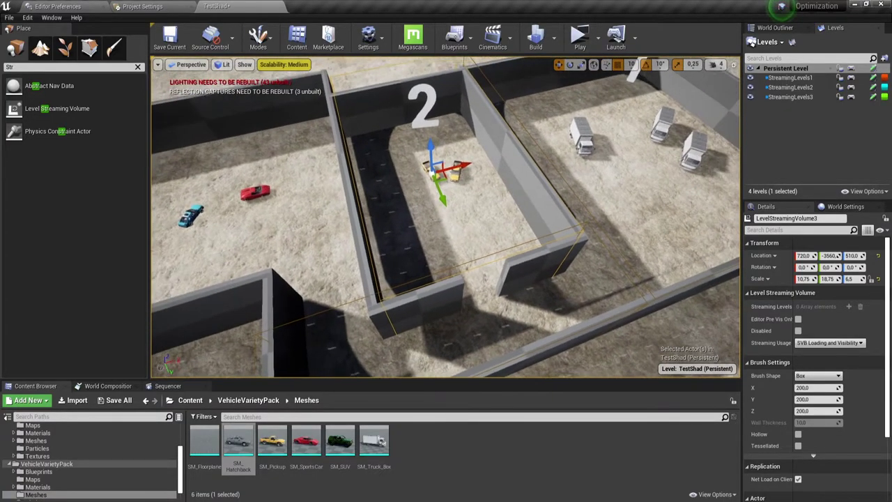
right_drag(491, 200, 477, 237)
- Move LevelStreamingVolume4 to Y -1250 and shrink it to 9.0 × 4.25 × 6.5 over the corridor
click(477, 237)
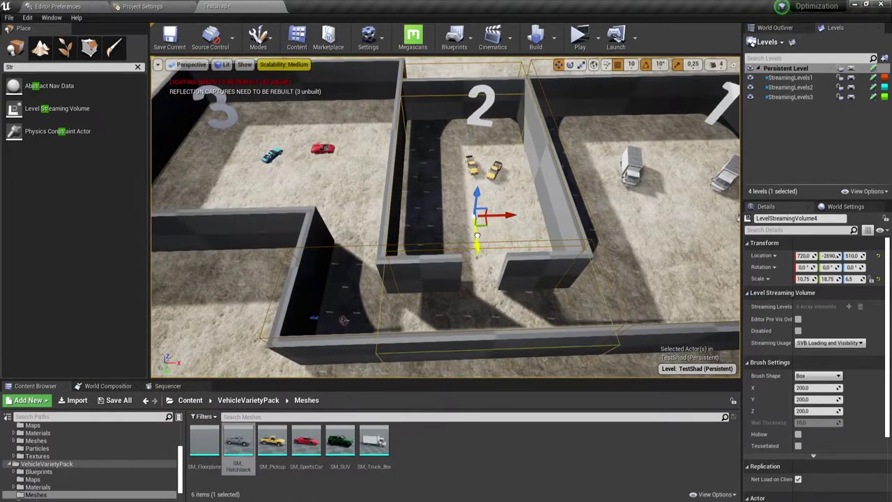
mouse_move(478, 237)
mouse_down()
mouse_move(467, 288)
mouse_move(500, 264)
mouse_move(482, 341)
mouse_up()
key(r)
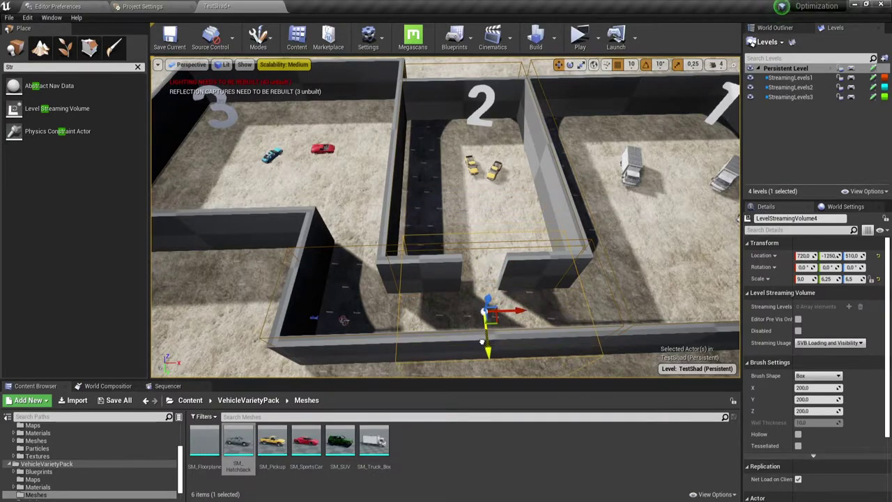
key(r)
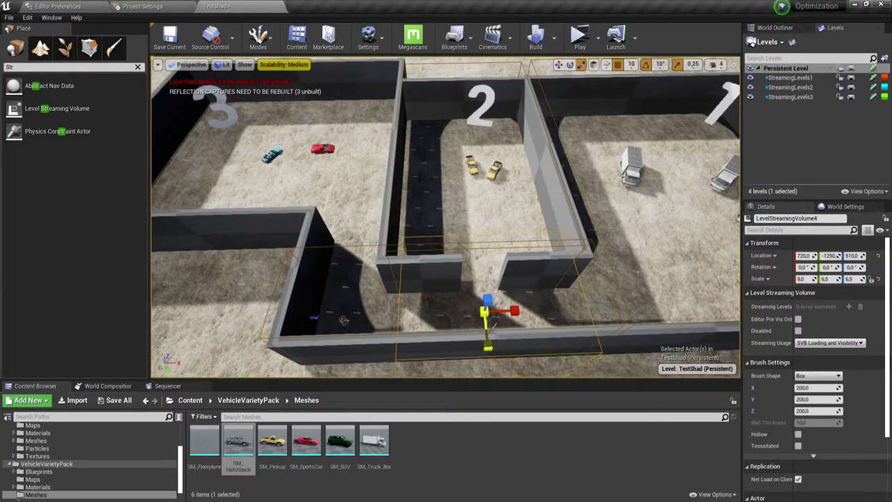
drag(488, 342, 488, 333)
mouse_move(492, 375)
mouse_down()
mouse_move(491, 348)
mouse_move(485, 373)
mouse_up()
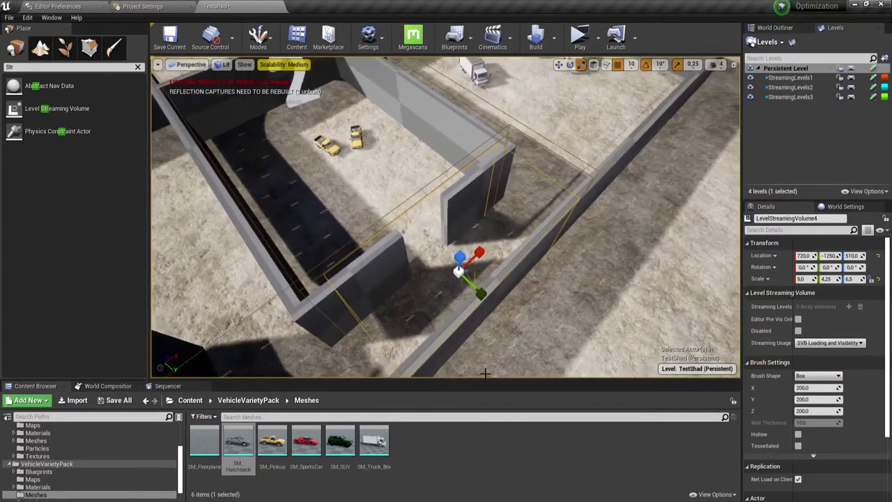
drag(526, 279, 501, 306)
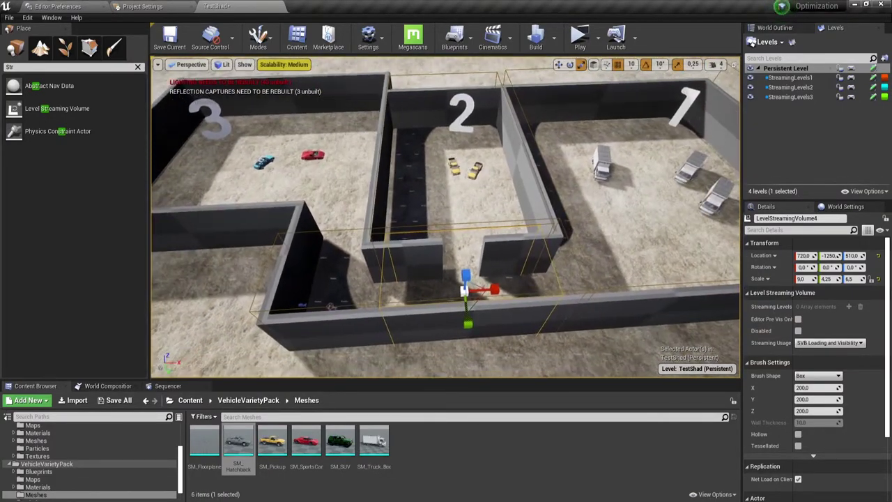
drag(528, 279, 516, 293)
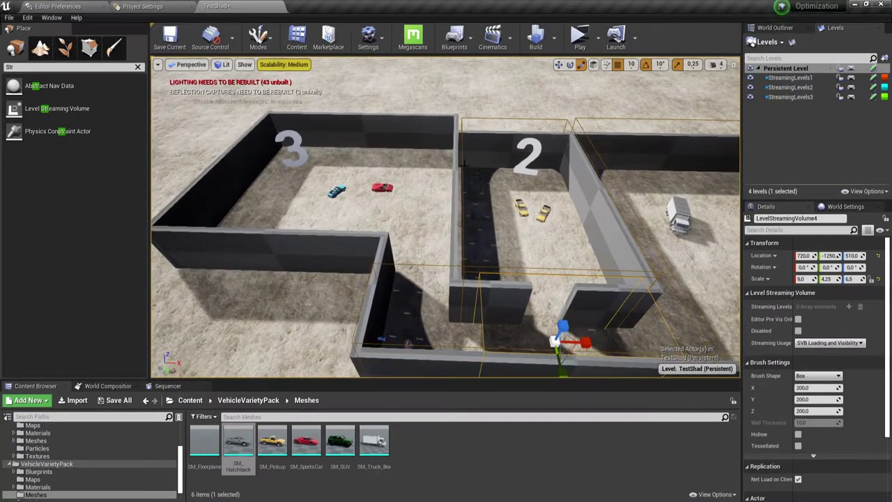
- Alt-drag a copy of the zone 2 streaming volume along X into zone 3
click(462, 164)
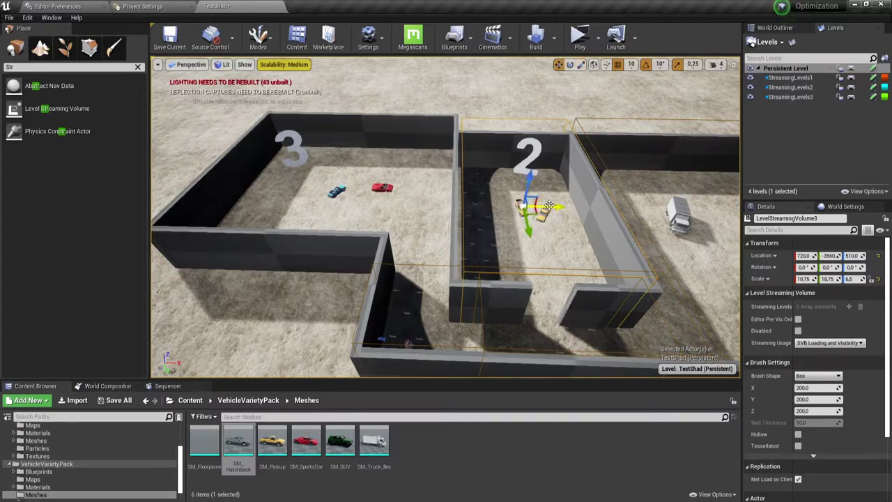
right_click(550, 207)
key(Escape)
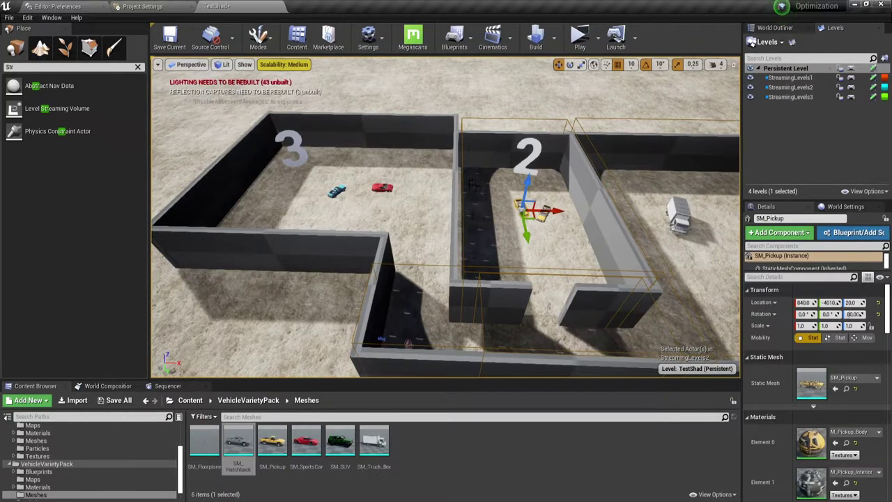
click(461, 181)
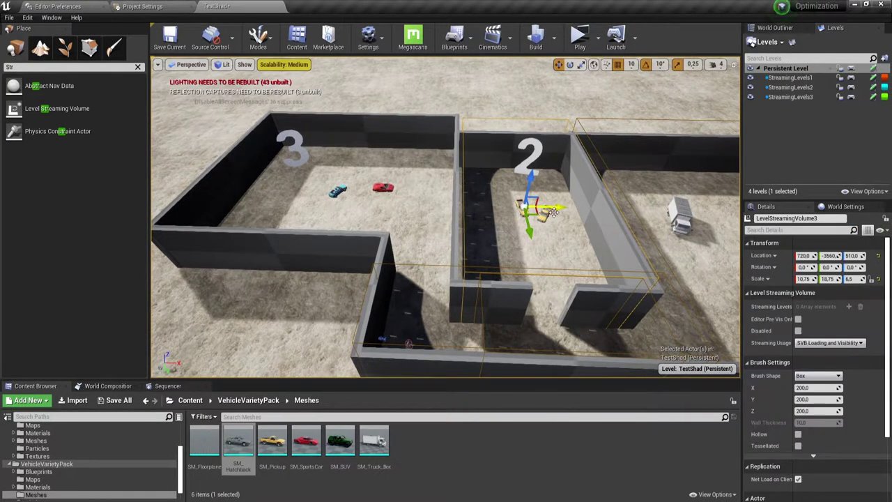
alt+drag(557, 208, 364, 178)
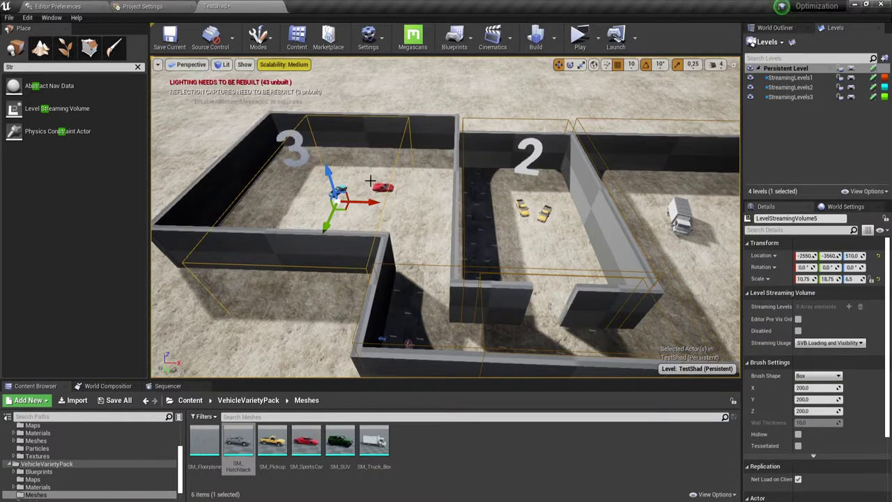
- Resize the zone 3 volume to 10.75 × 16.75 × 6.5 at X -2570, Y -4230
key(f)
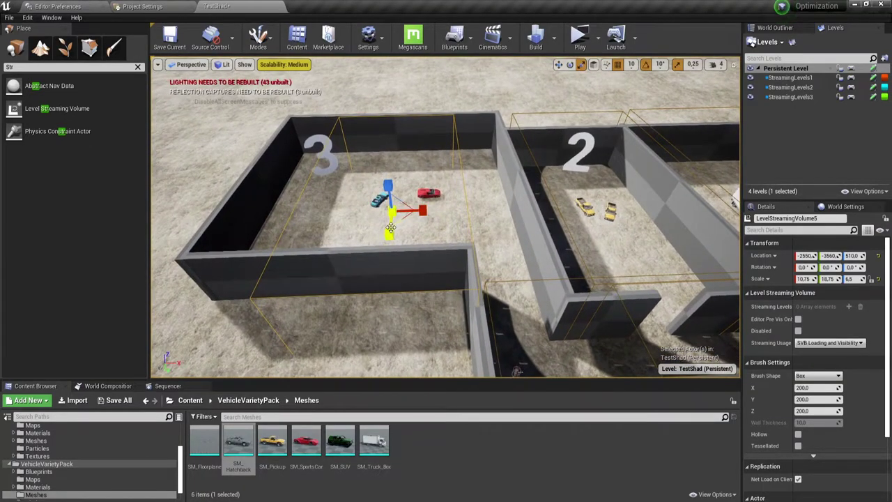
drag(390, 227, 413, 189)
key(w)
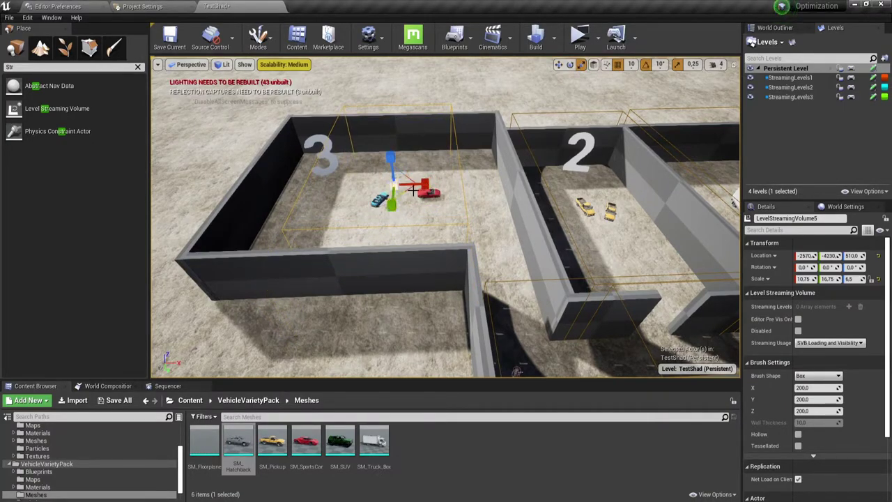
click(403, 192)
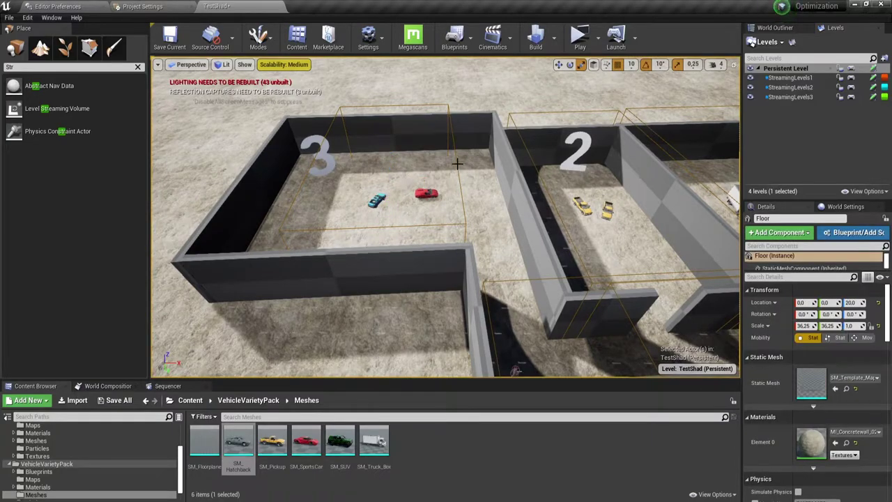
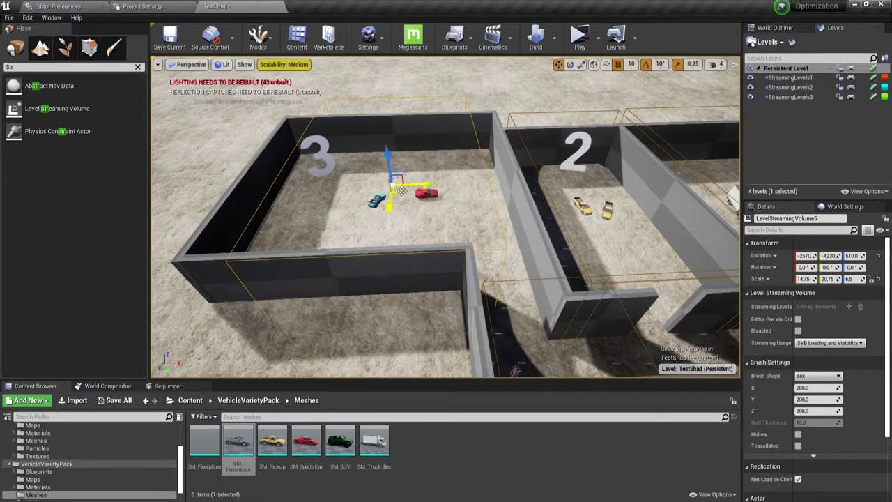
- Scale the streaming volume to about 19.25 × 24.5 × 6.5 around room 3, then survey rooms 3, 2 and 1
drag(411, 185, 422, 185)
key(r)
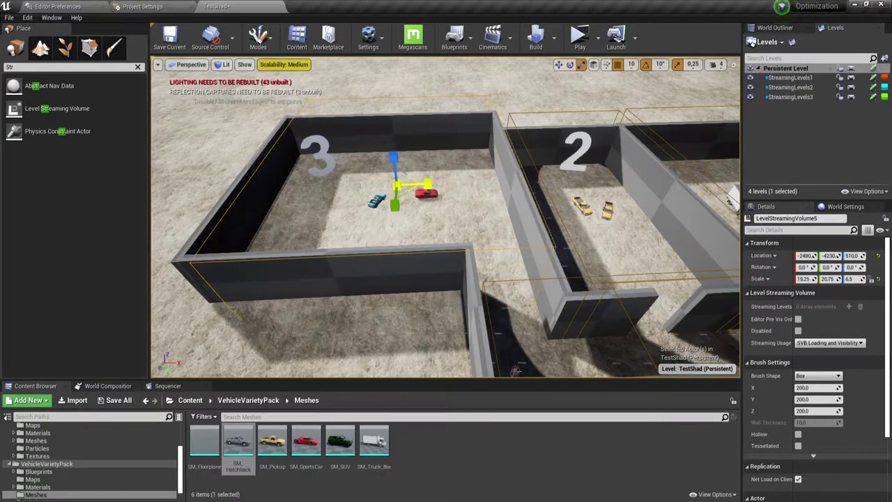
drag(398, 194, 397, 209)
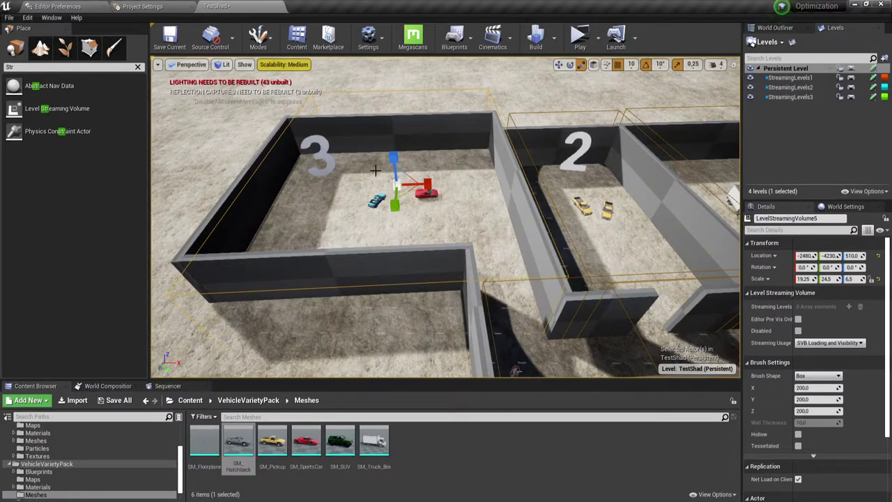
right_drag(375, 170, 374, 170)
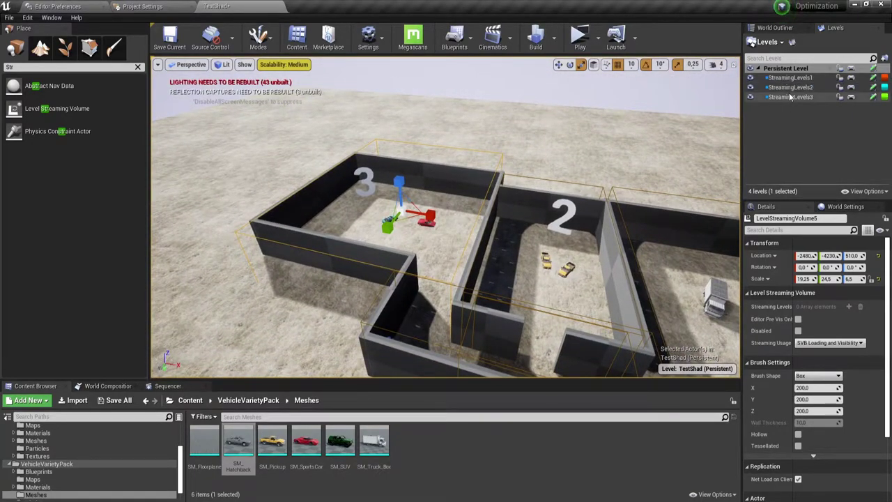
right_drag(603, 205, 603, 206)
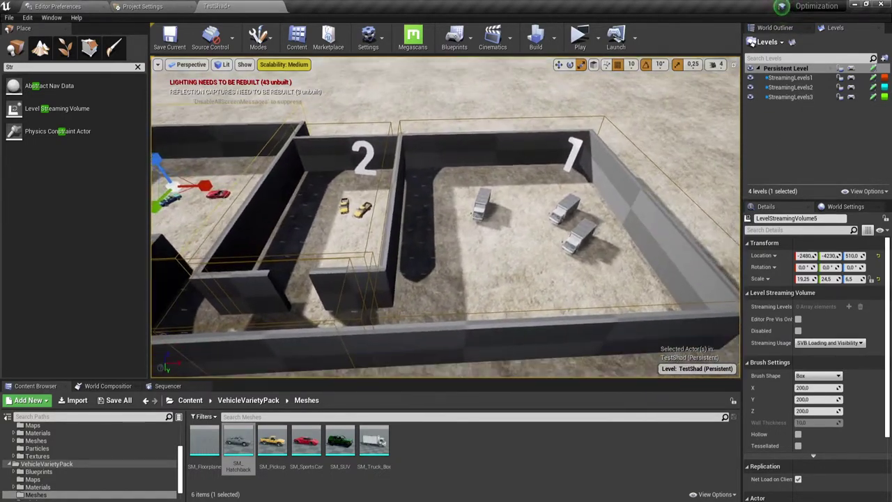
right_drag(603, 205, 603, 205)
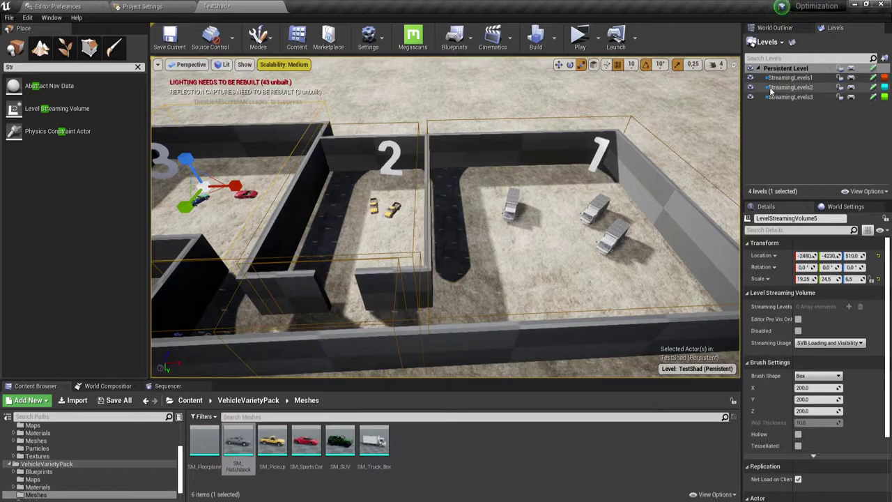
- Run a New Window play preview toward room 3, then look back over rooms 3 and 1
click(579, 38)
click(512, 186)
key(w)
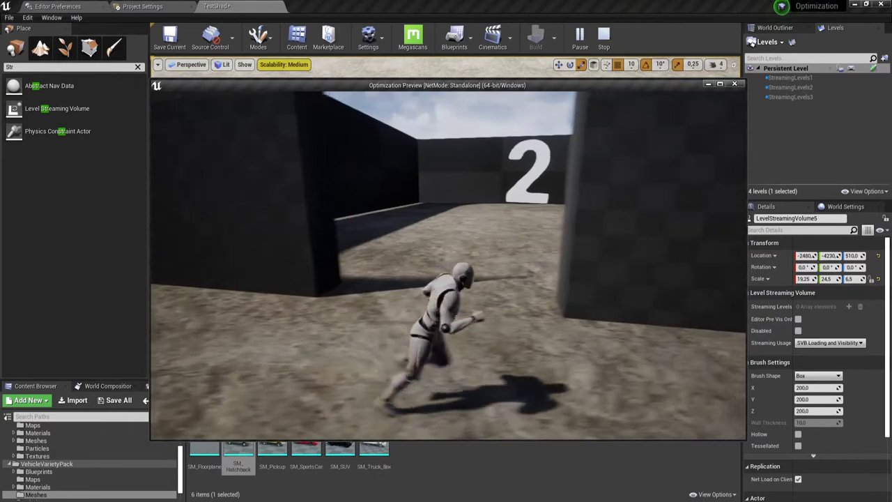
key(Escape)
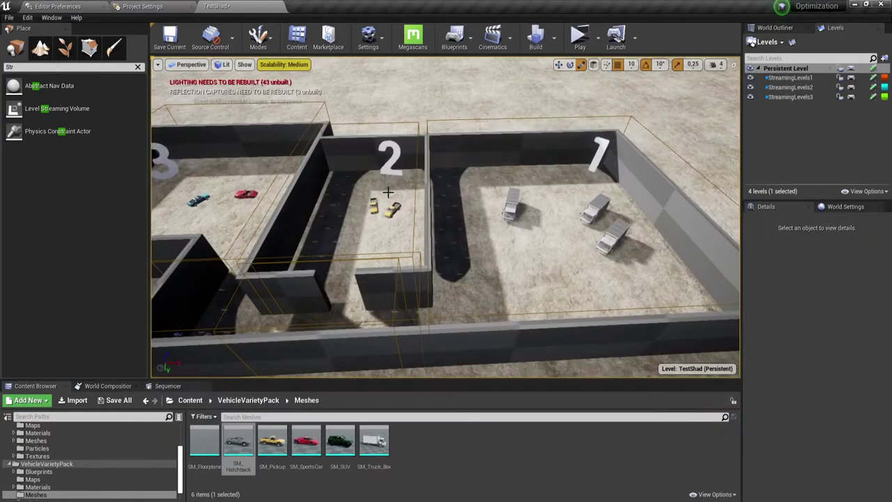
drag(489, 212, 305, 346)
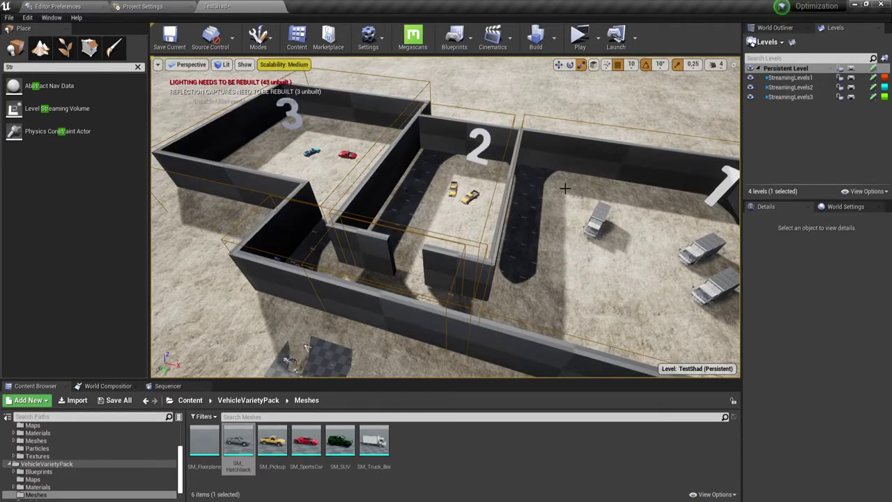
drag(564, 188, 573, 196)
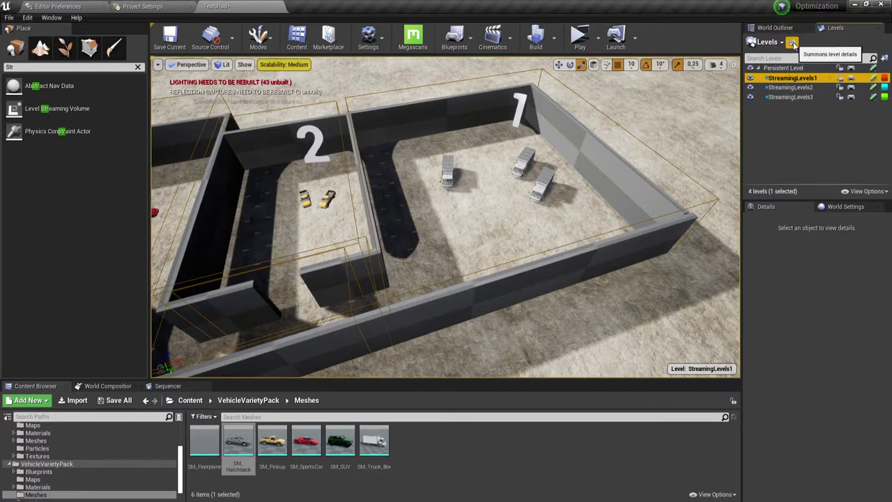
- Open Level Details for StreamingLevels1 and add one empty Streaming Volumes entry
click(792, 42)
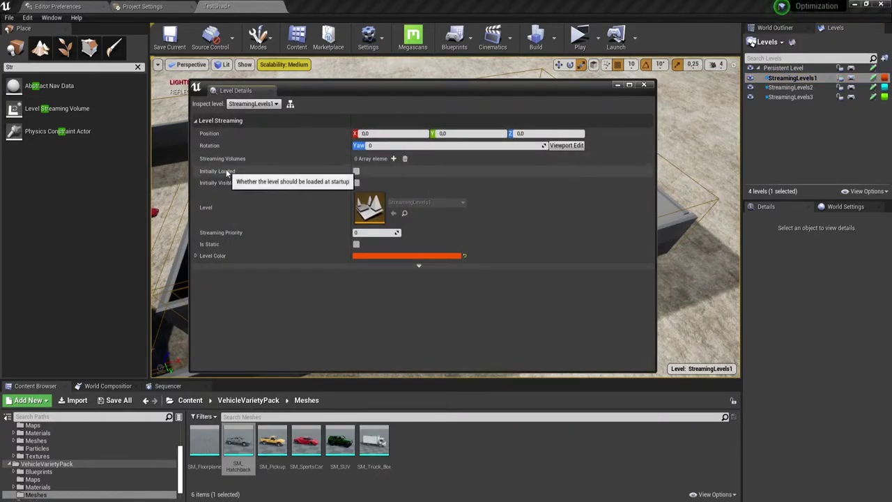
click(392, 159)
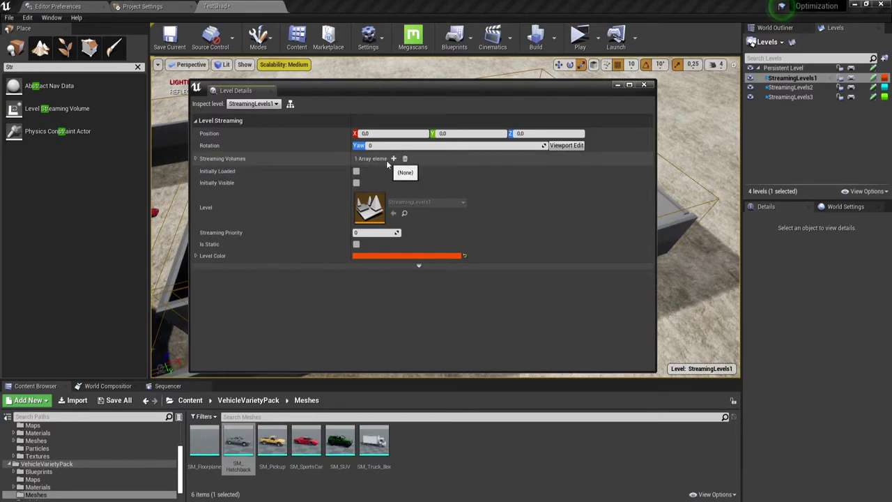
click(196, 158)
mouse_move(400, 90)
mouse_down()
mouse_move(704, 87)
mouse_move(685, 92)
mouse_up()
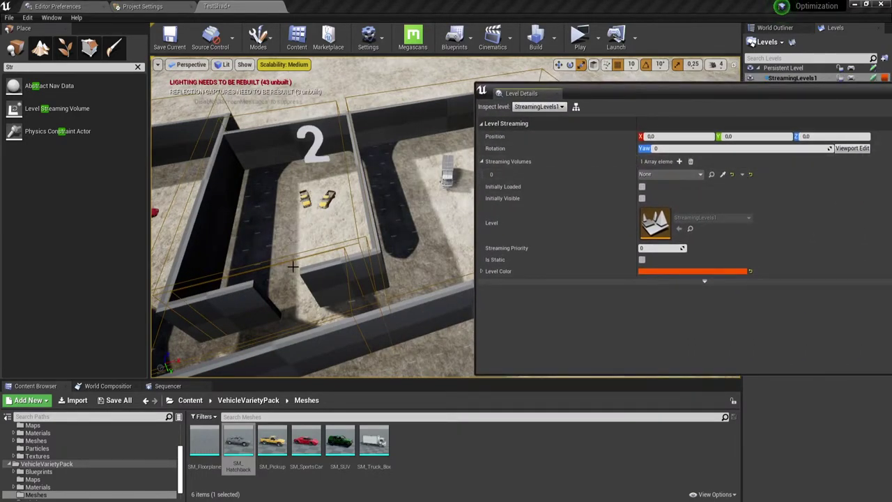
- Bring area 3 into view and select a streaming volume in the level, leaving the slot as None
right_drag(402, 221, 230, 350)
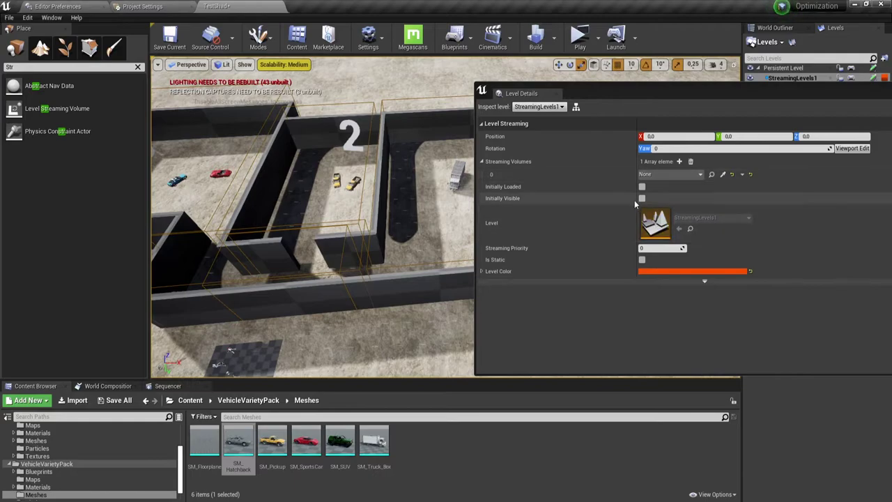
click(699, 175)
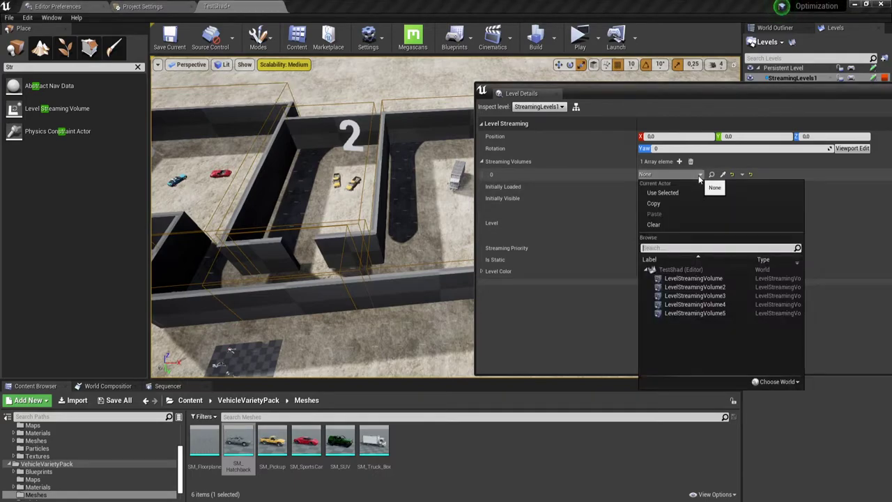
click(700, 176)
click(438, 96)
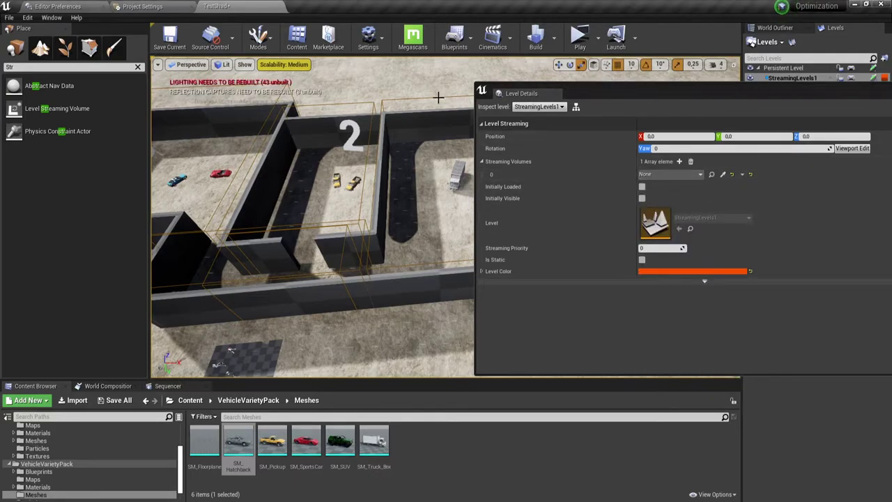
drag(731, 94, 511, 90)
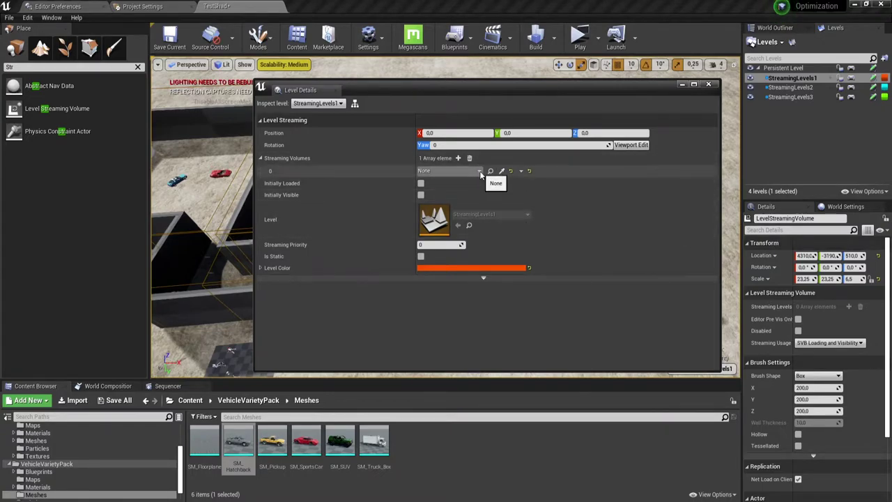
- Set Streaming Volumes element 0 to LevelStreamingVolume and add a second entry
click(480, 172)
click(484, 271)
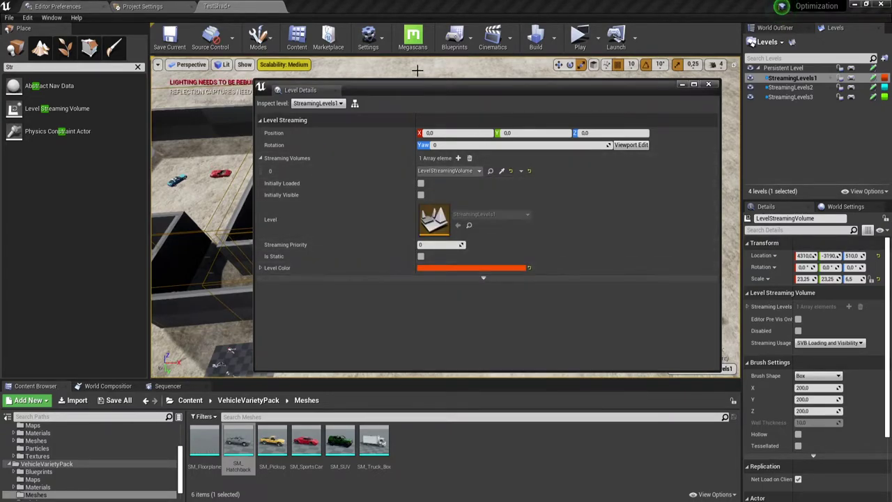
click(458, 158)
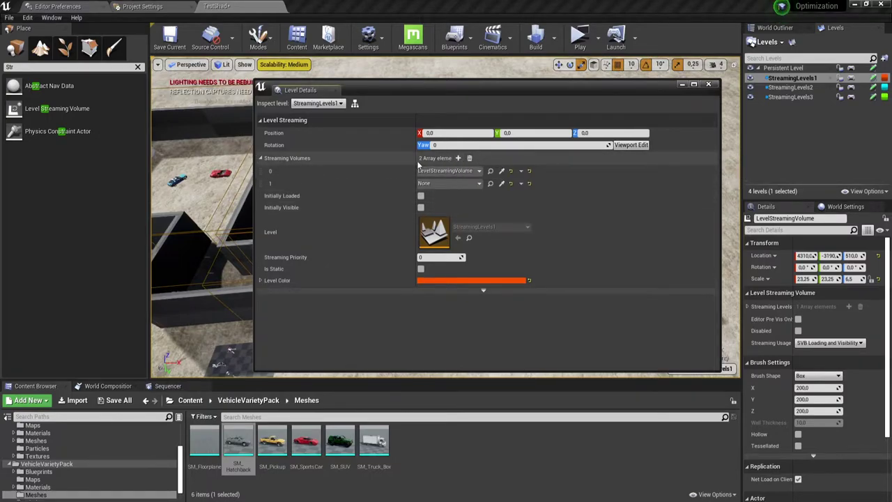
drag(367, 90, 559, 100)
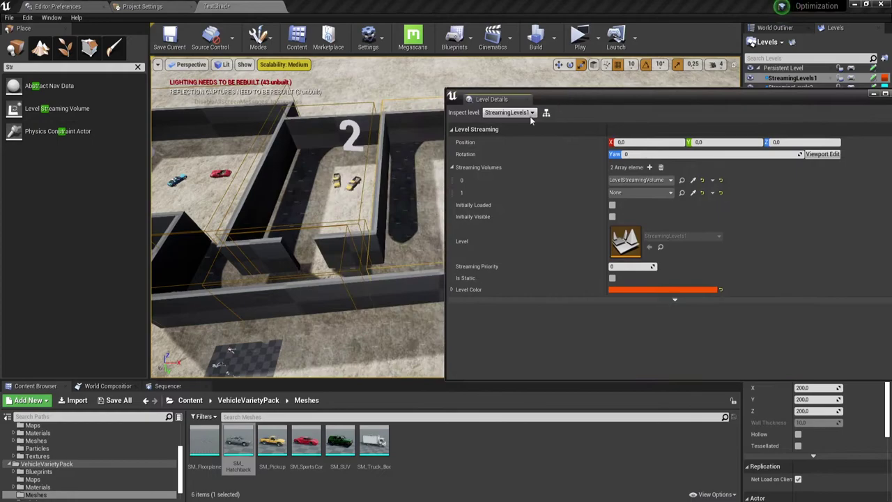
- Assign LevelStreamingVolume2 to Streaming Volumes element 1
click(362, 223)
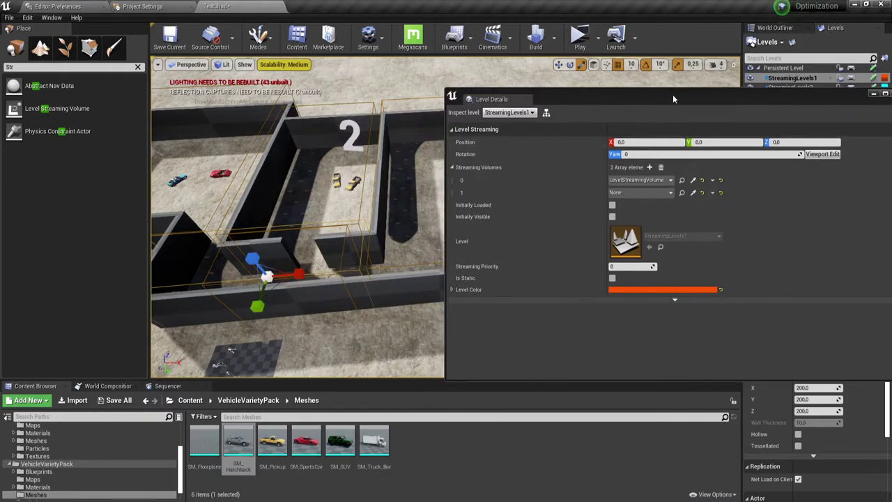
drag(672, 97, 531, 106)
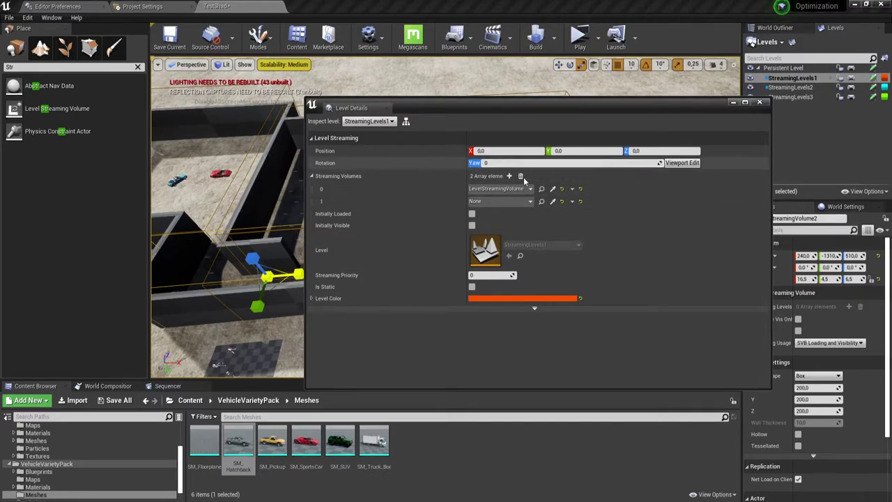
click(529, 201)
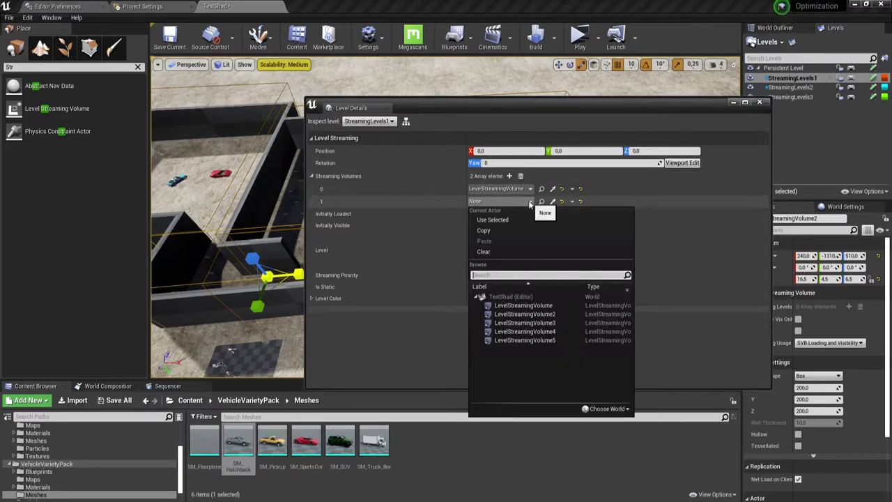
click(542, 313)
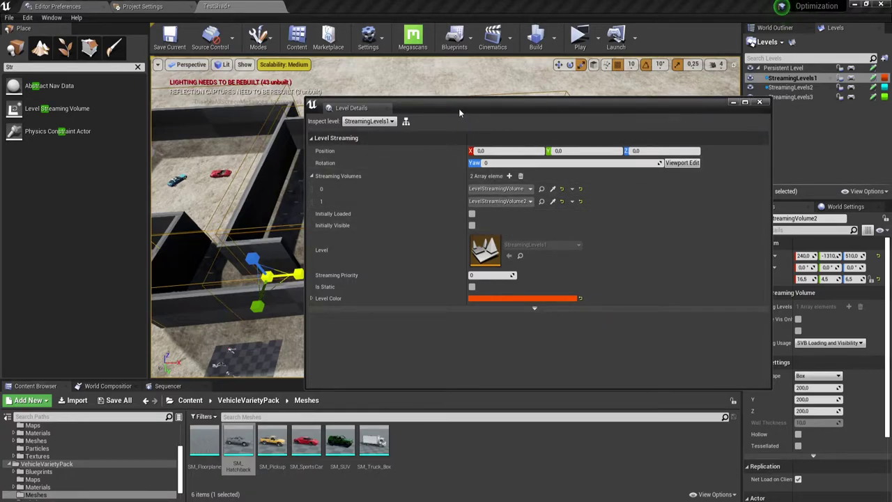
drag(458, 107, 721, 179)
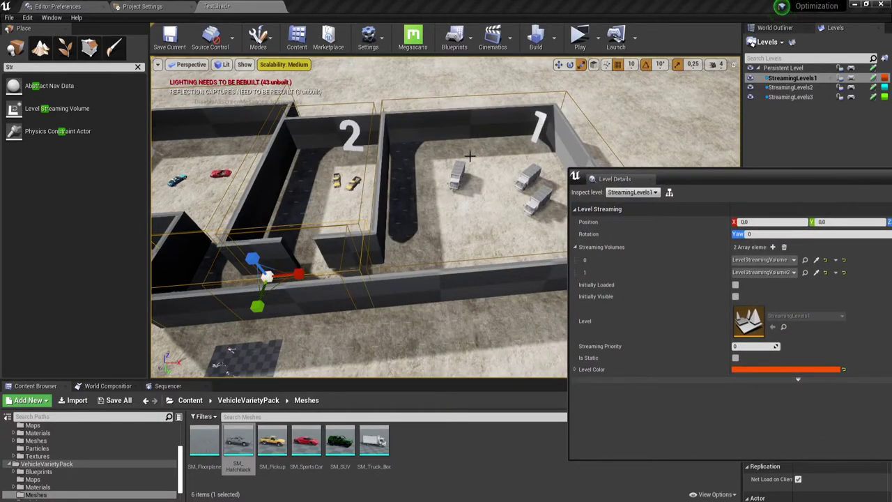
- Survey the maze and areas 2 and 1 around the yellow cars, undoing the last change
right_drag(454, 178, 390, 178)
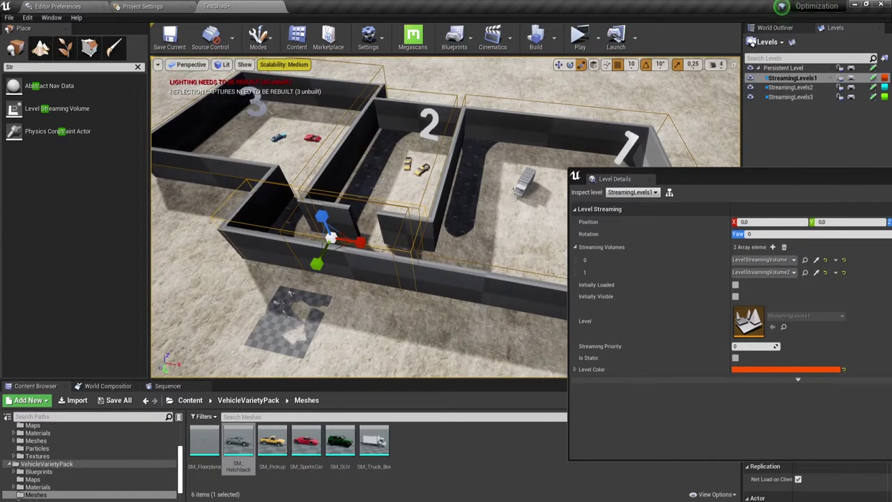
mouse_move(455, 176)
right_down()
mouse_move(455, 230)
mouse_move(425, 230)
right_up()
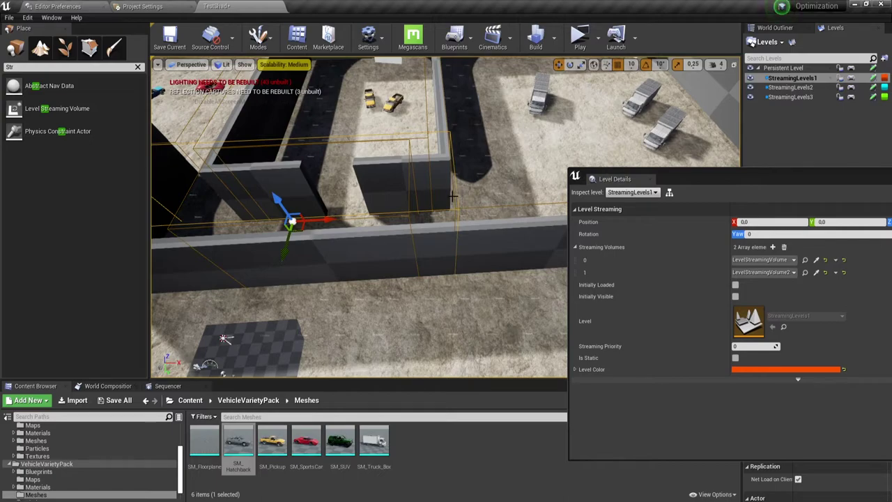
drag(686, 175, 615, 143)
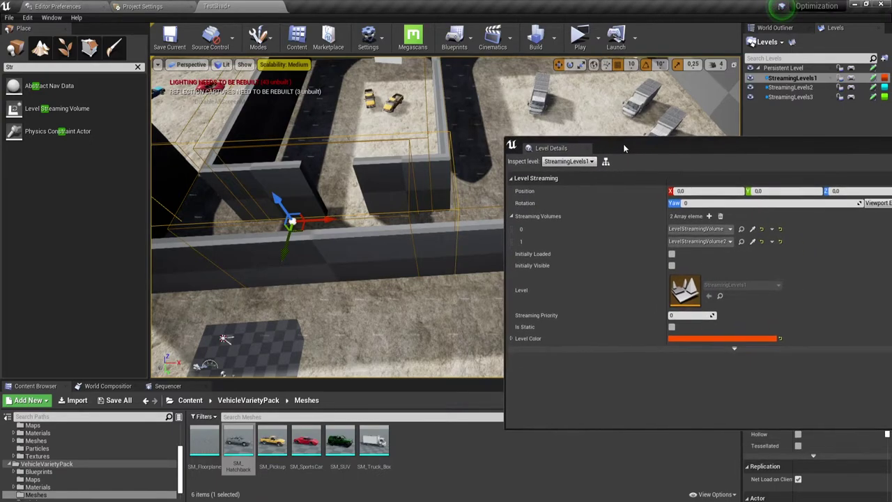
drag(224, 339, 224, 300)
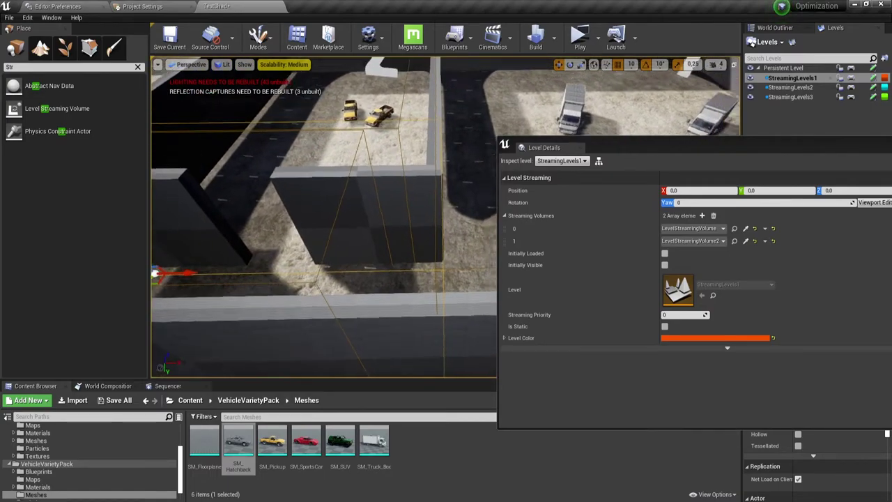
drag(453, 209, 461, 123)
mouse_move(247, 335)
mouse_down()
mouse_move(247, 362)
mouse_move(247, 278)
mouse_up()
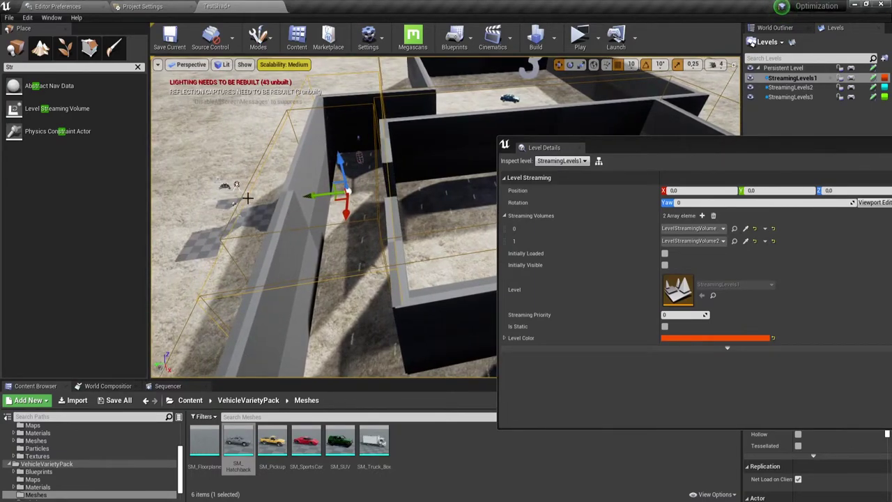
key(ctrl+z)
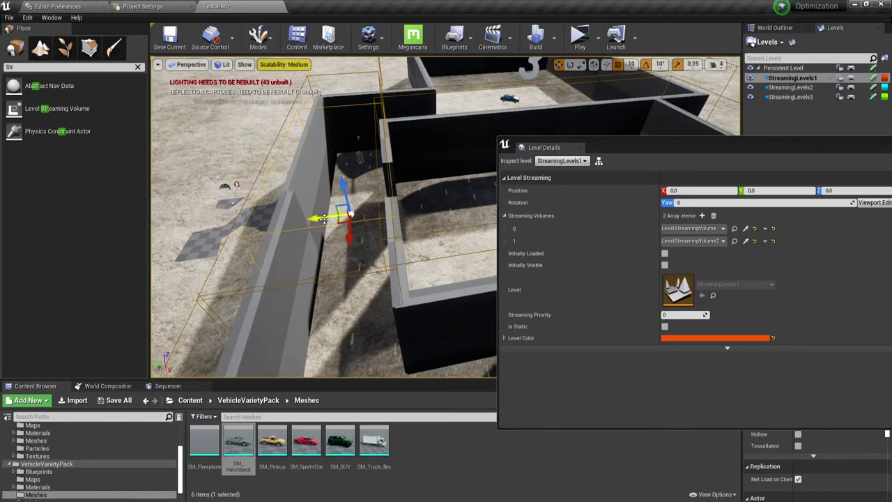
drag(246, 279, 247, 265)
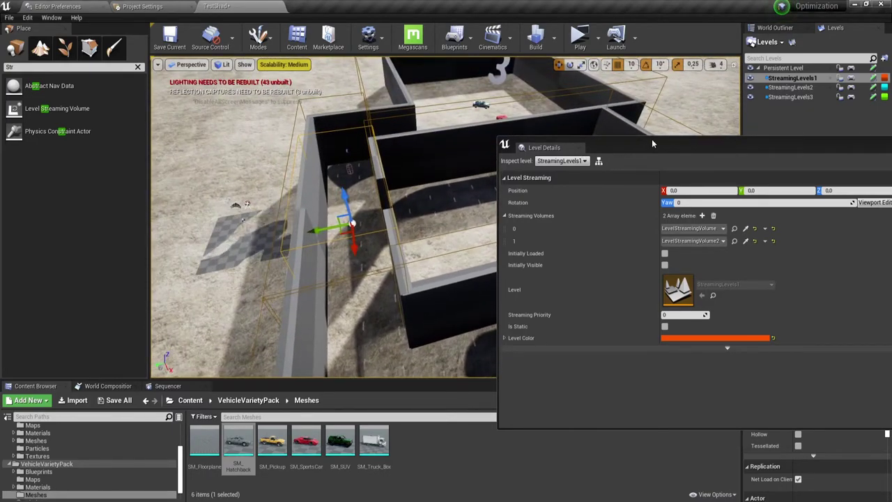
- Switch Level Details to inspect StreamingLevels2 and add two empty Streaming Volumes slots
drag(581, 156, 398, 104)
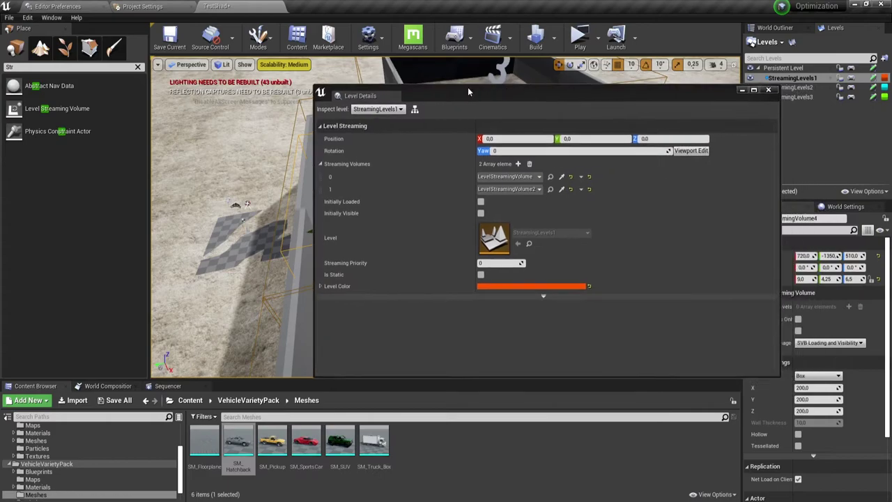
click(401, 110)
click(394, 142)
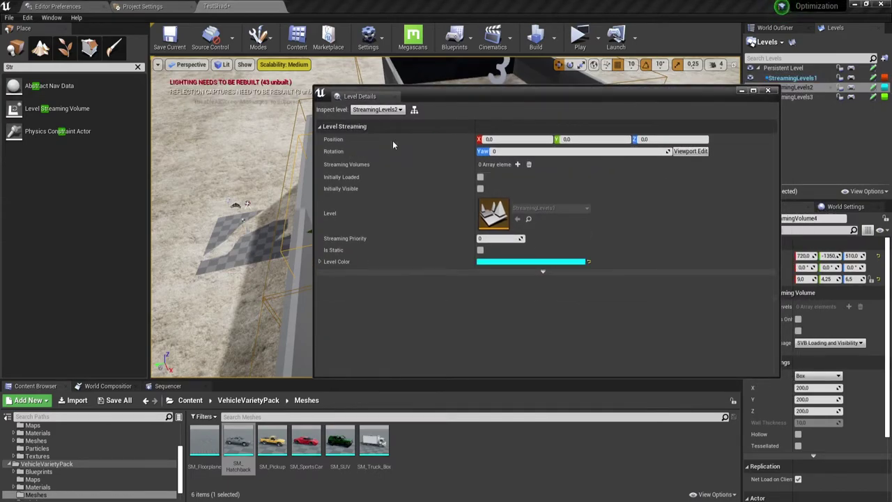
click(517, 165)
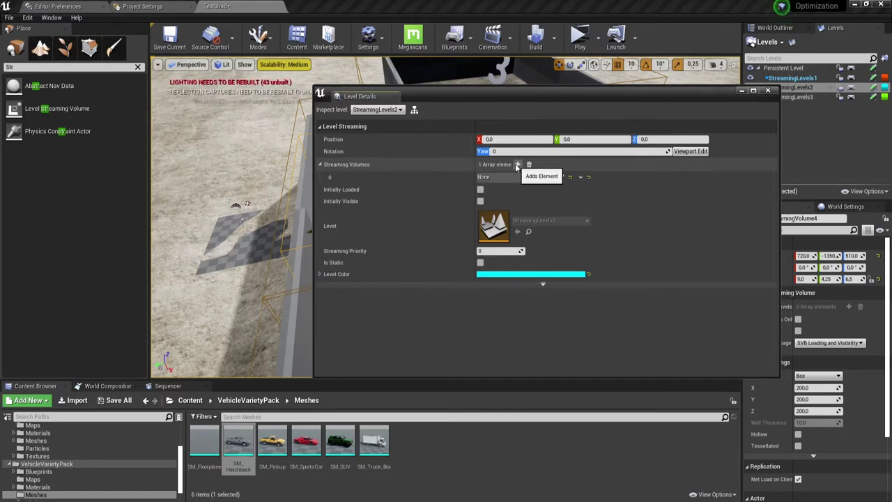
click(516, 164)
drag(480, 97, 660, 142)
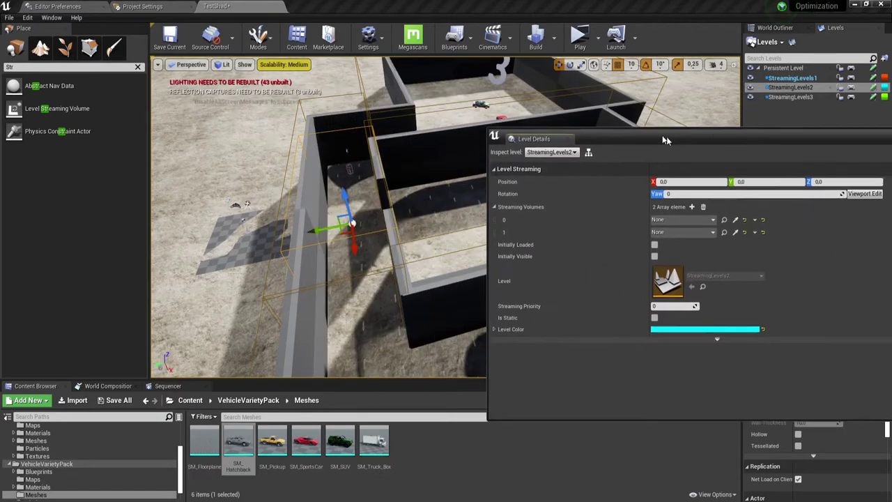
drag(247, 202, 434, 114)
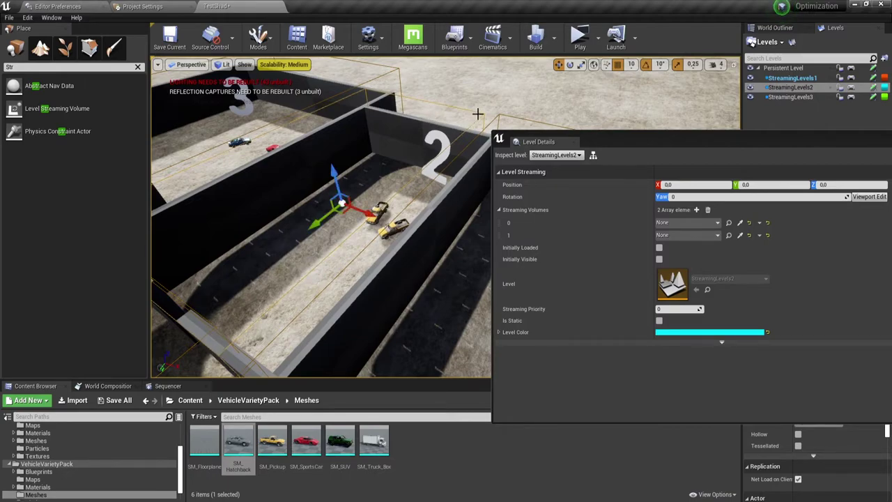
- Assign LevelStreamingVolume3 and LevelStreamingVolume4 to StreamingLevels2's two slots
drag(684, 140, 459, 95)
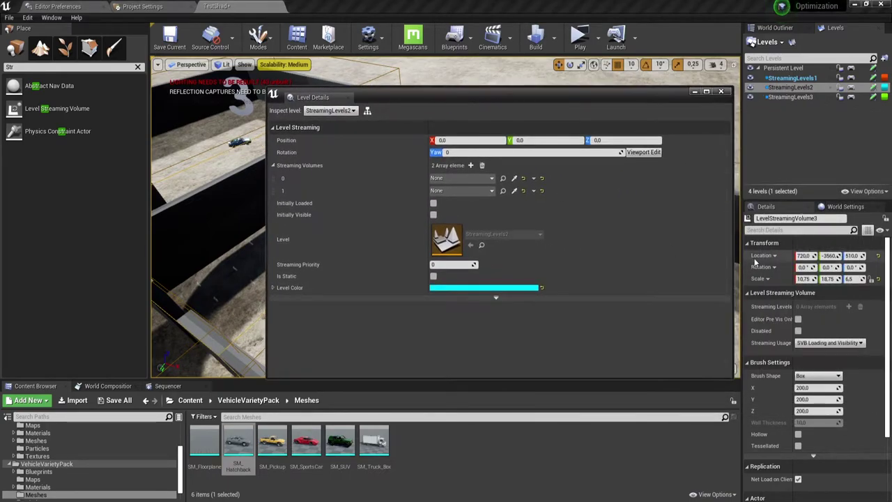
click(491, 178)
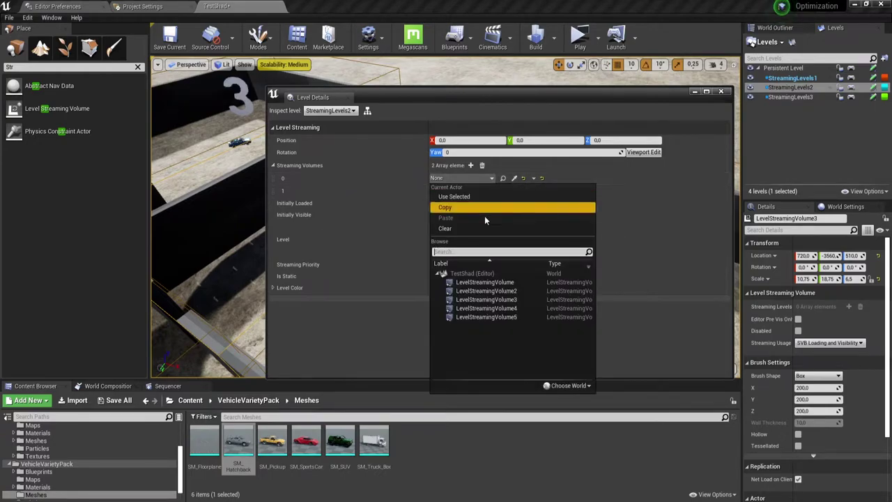
click(502, 300)
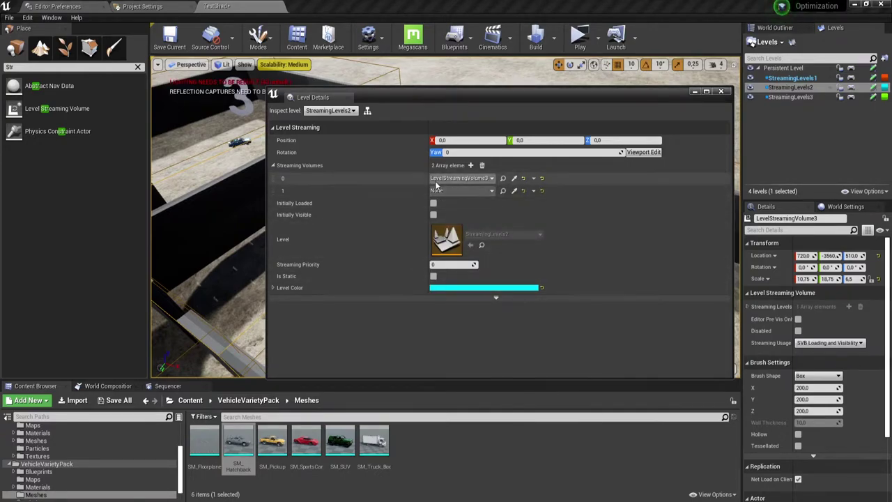
drag(388, 97, 407, 93)
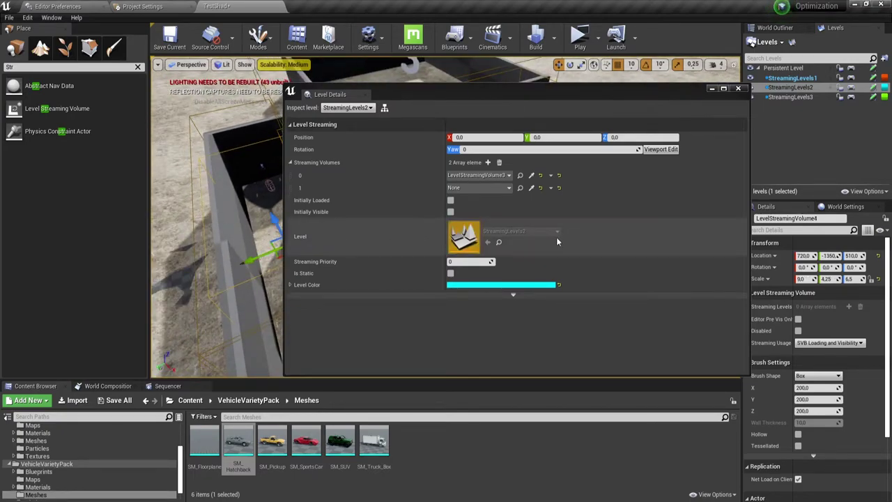
click(508, 187)
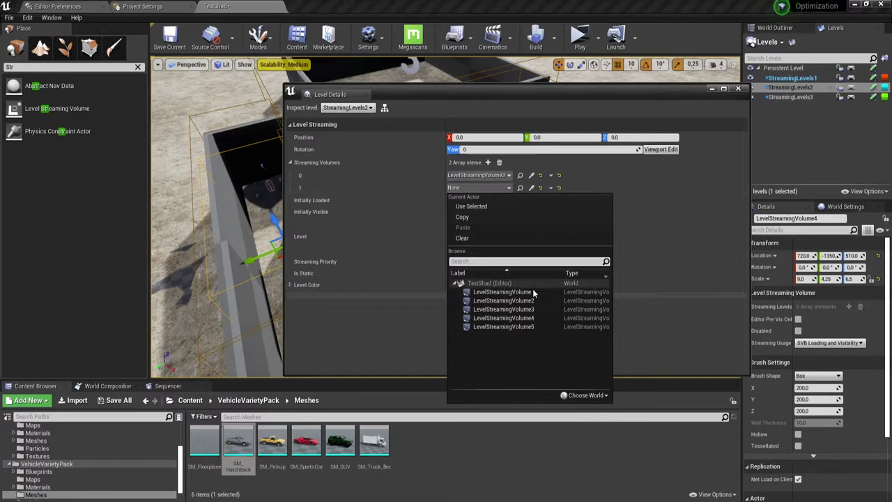
click(503, 318)
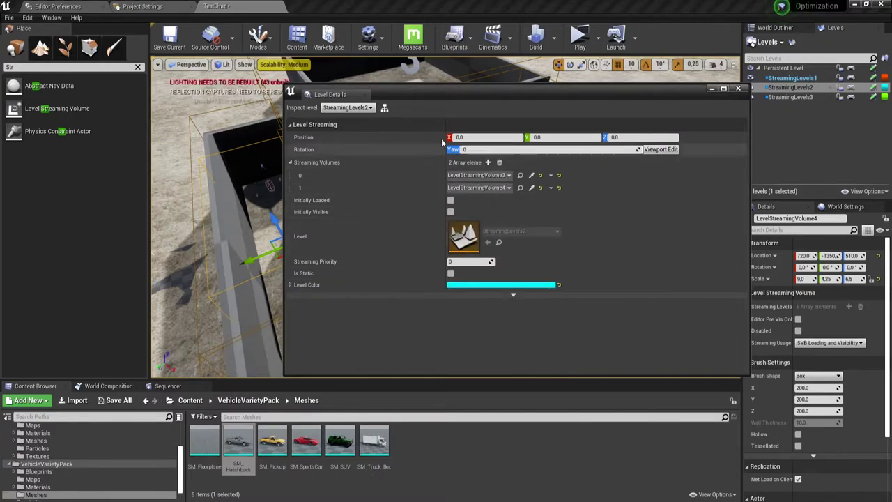
click(371, 108)
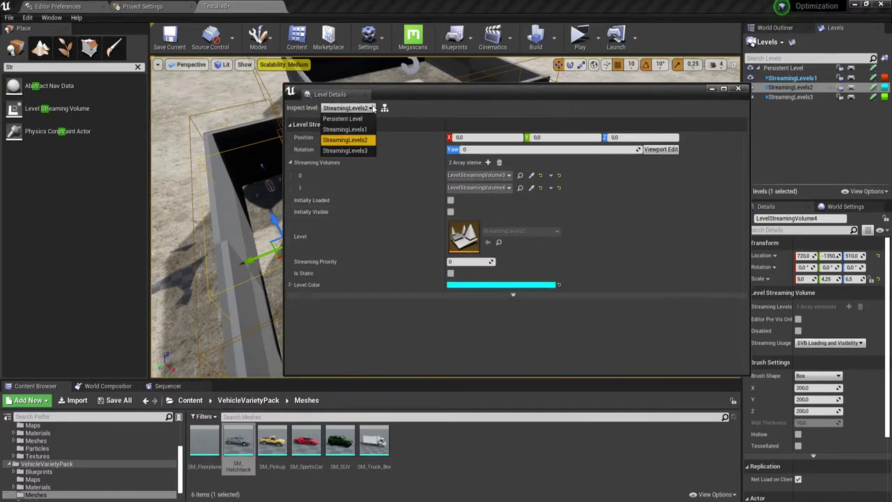
- Switch inspection to StreamingLevels3 and frame its streaming volume in the viewport
click(358, 151)
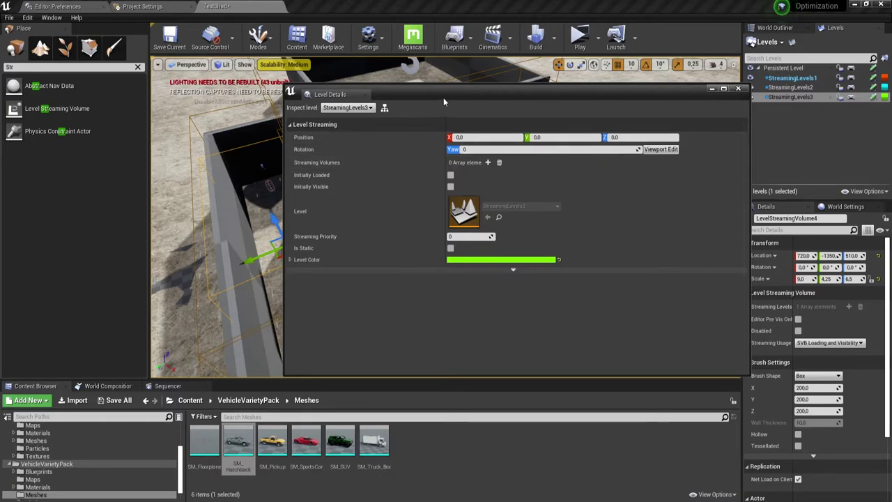
drag(443, 97, 609, 144)
key(f)
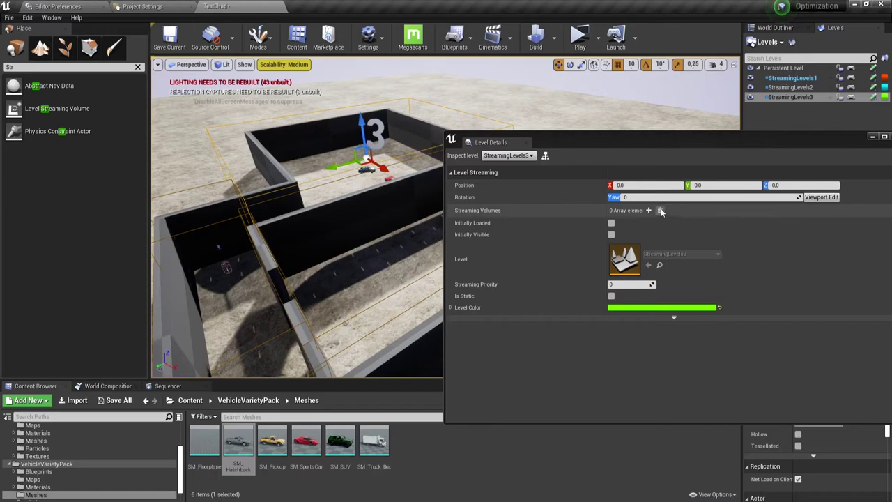
mouse_move(661, 139)
mouse_down()
mouse_move(434, 85)
mouse_move(457, 96)
mouse_up()
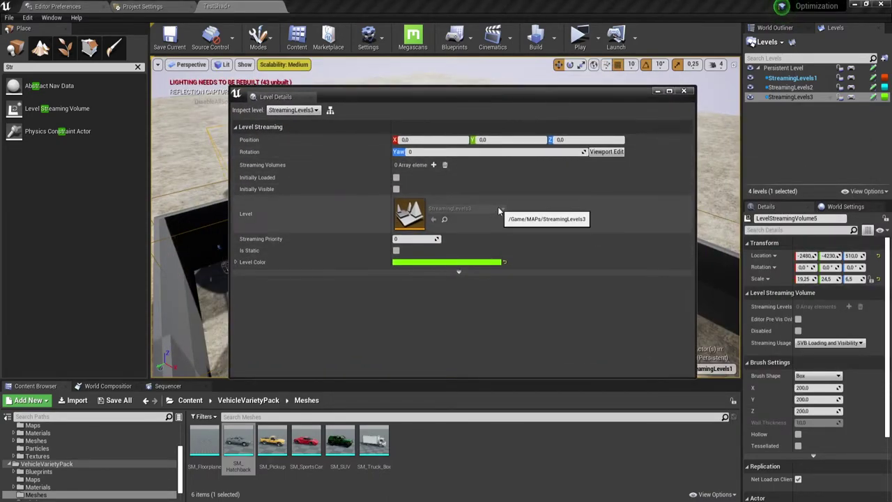
- Add a Streaming Volumes slot set to LevelStreamingVolume5, then close Level Details
click(433, 165)
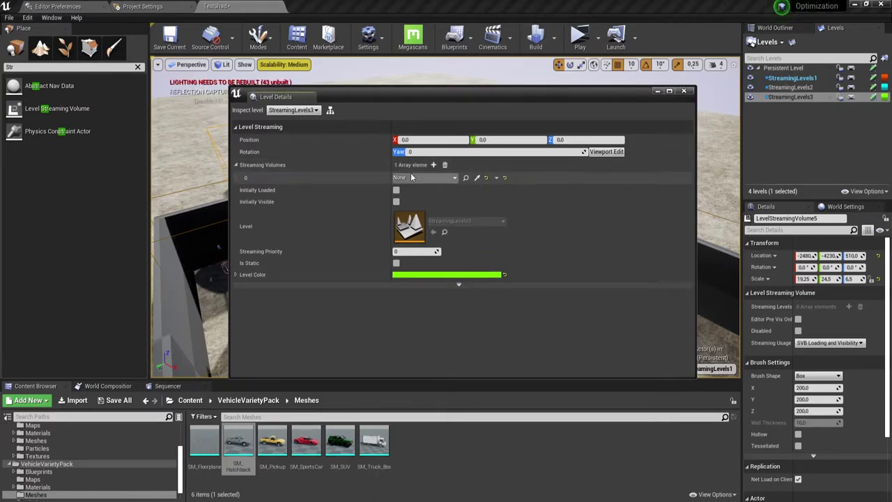
click(452, 179)
click(461, 317)
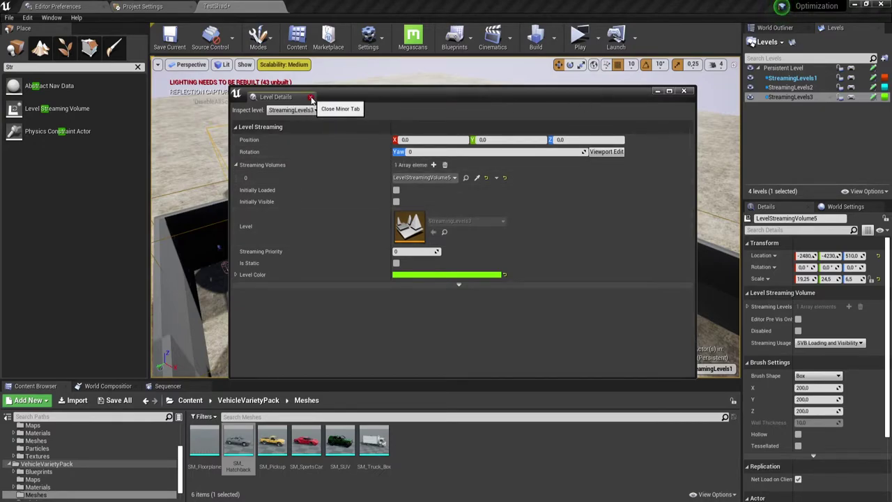
click(311, 97)
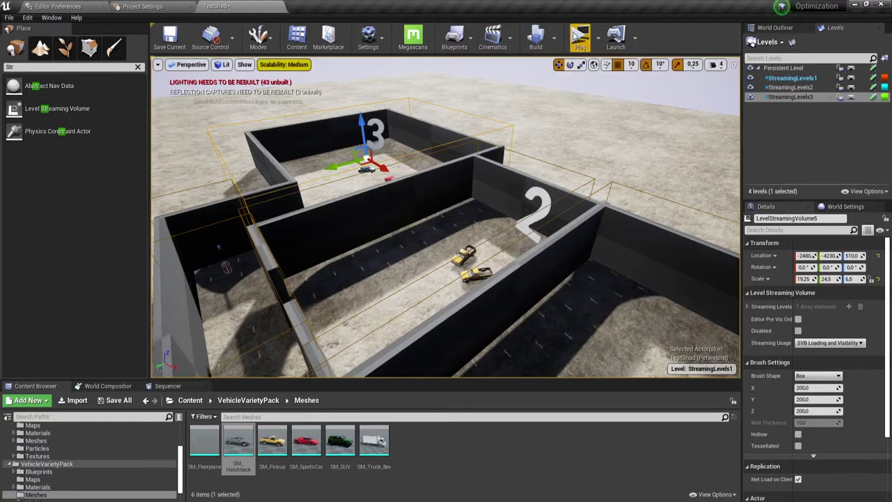
- Start a Play-In-Editor preview from the toolbar Play button
click(580, 36)
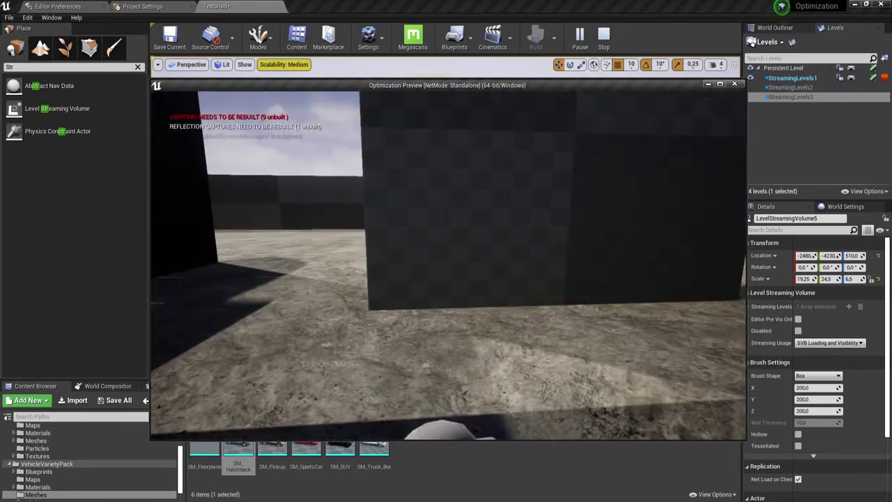
- Run the character through areas 3, 2 and 1, watching StreamingLevels1–3 load and unload
key(w)
key(w)
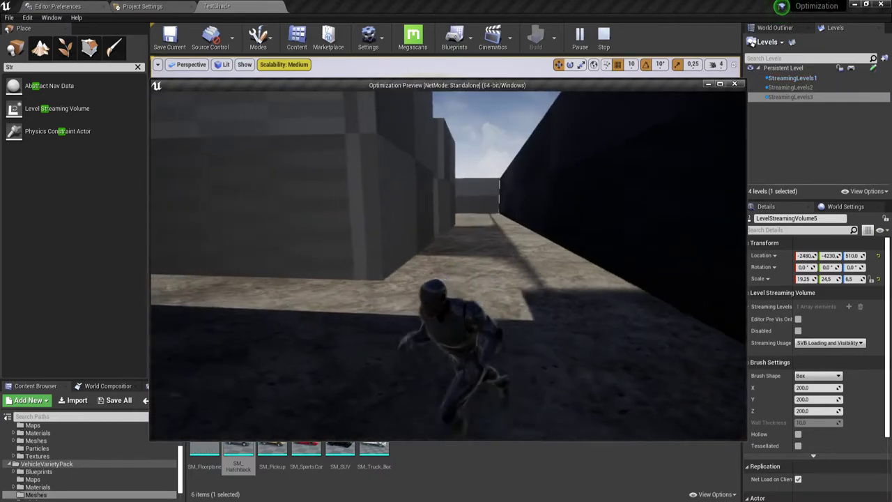
key(w)
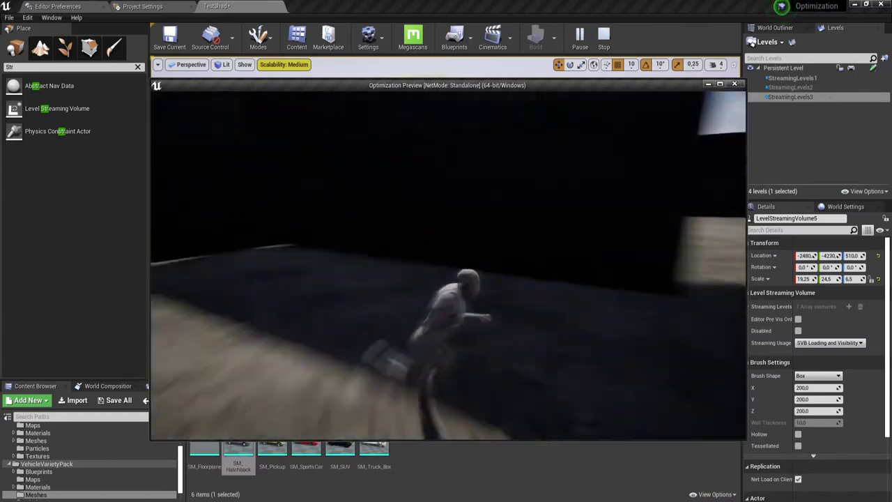
key(w)
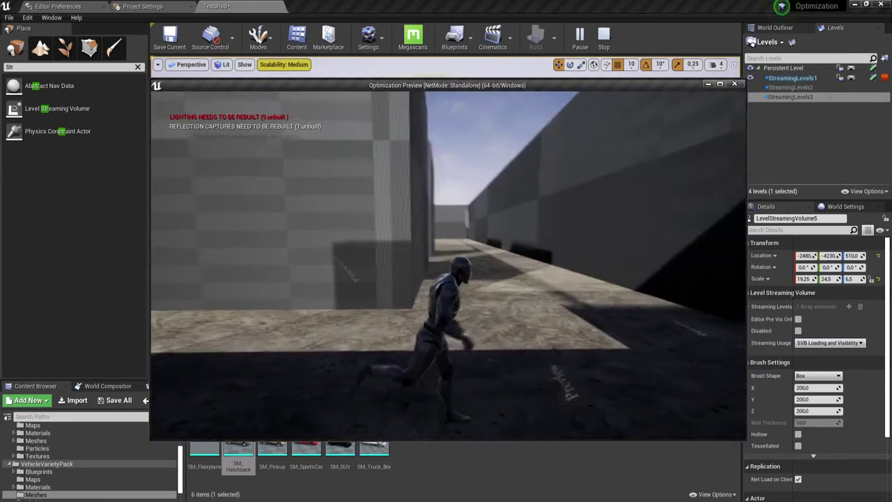
key(w)
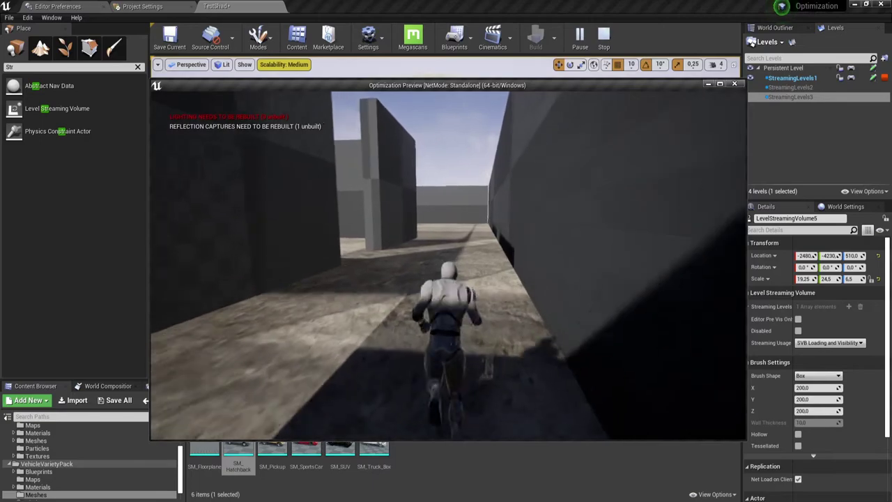
key(w)
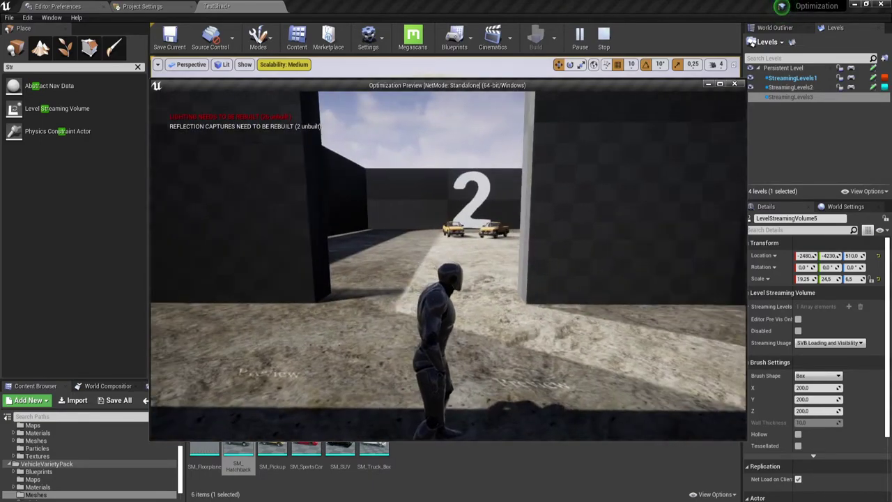
key(w)
key(w)
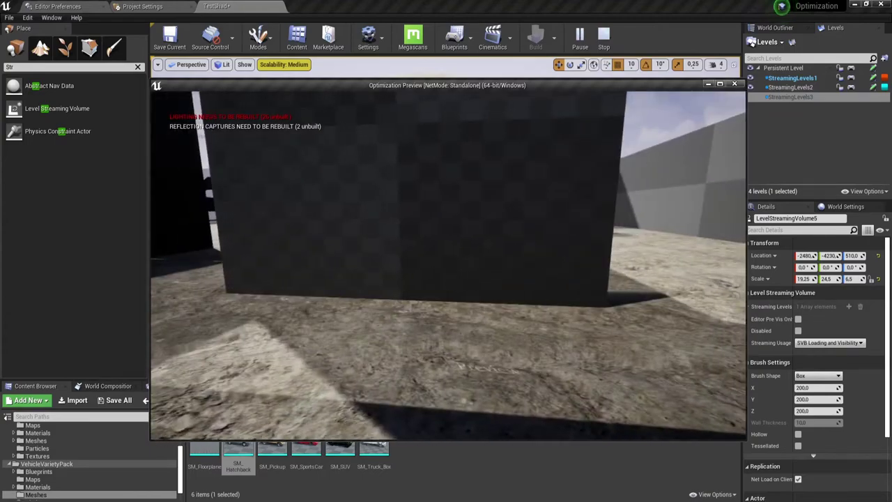
key(w)
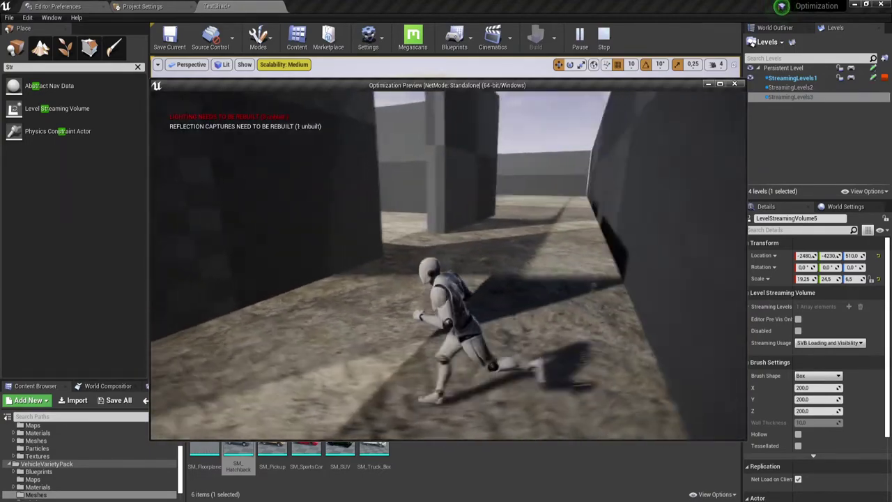
key(w)
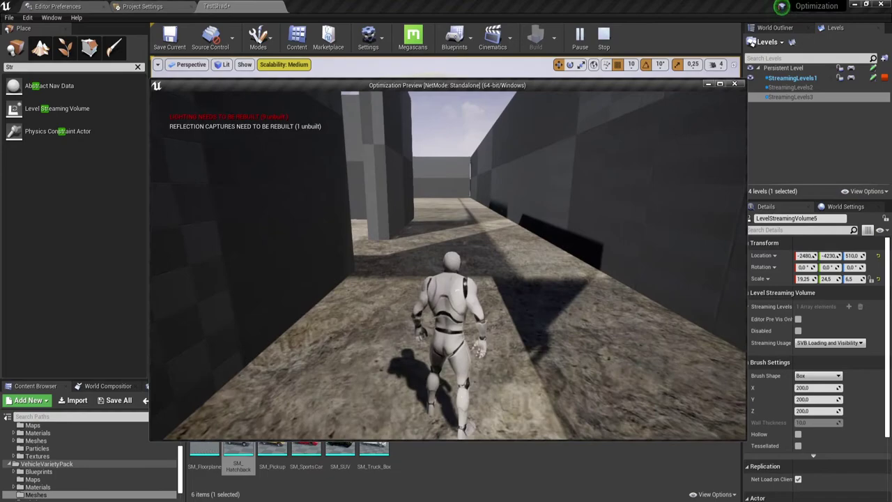
key(w)
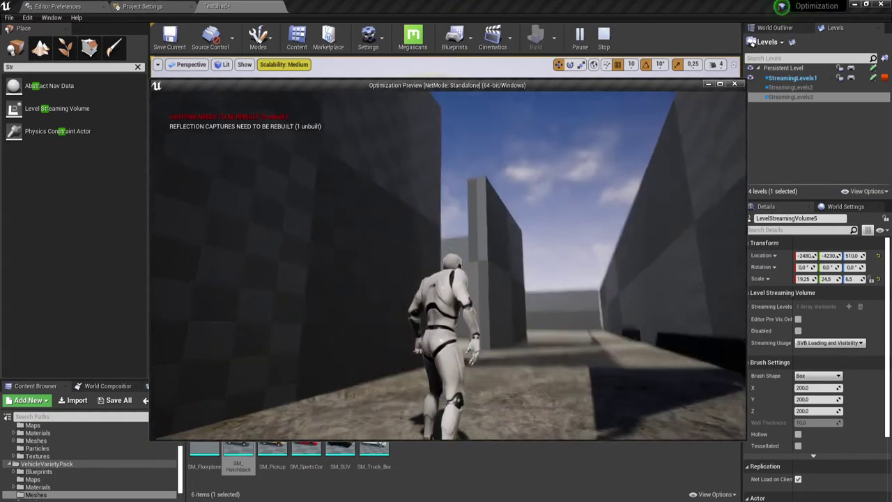
key(w)
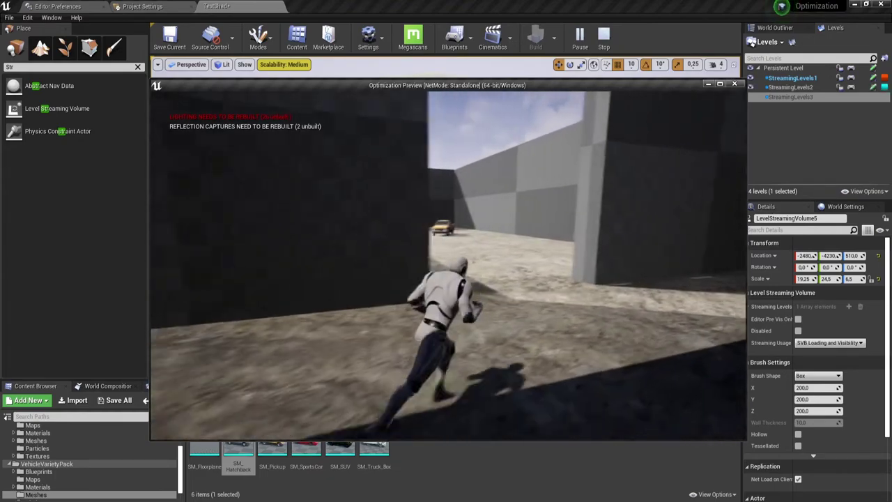
key(w)
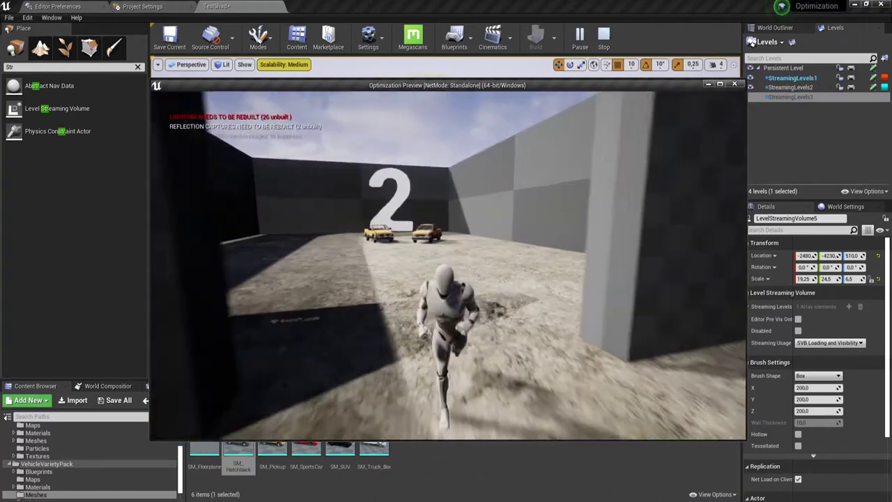
key(w)
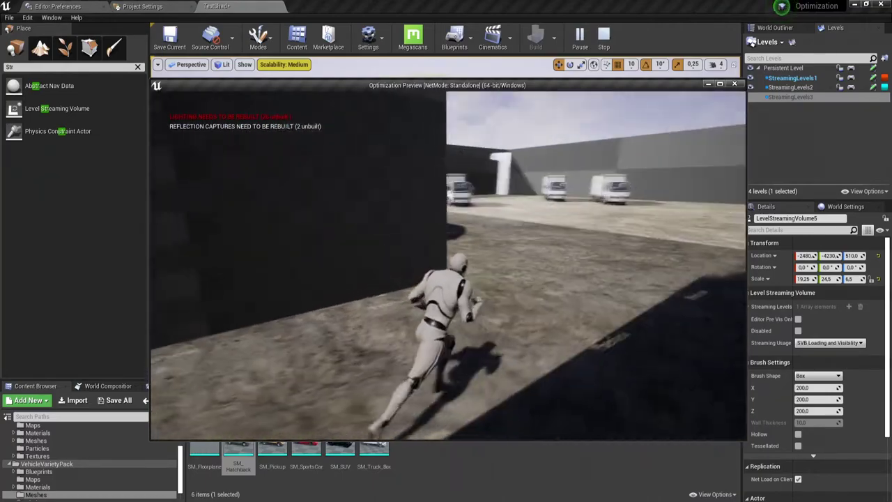
key(w)
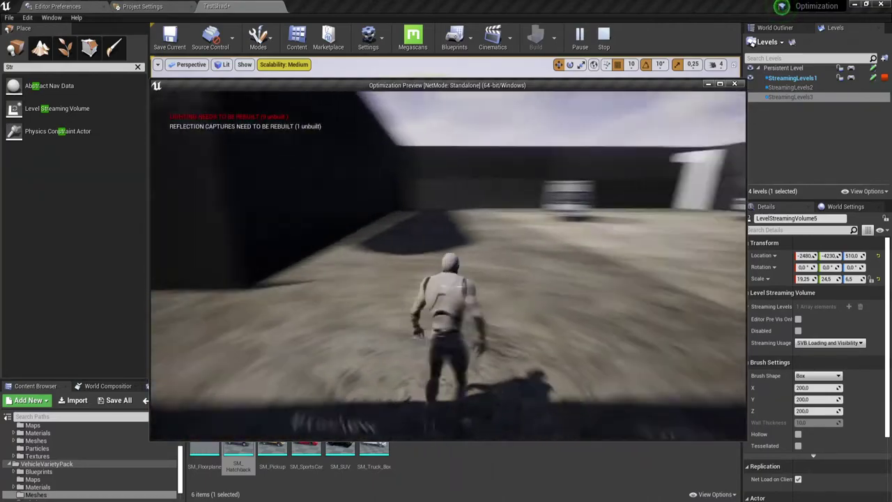
key(w)
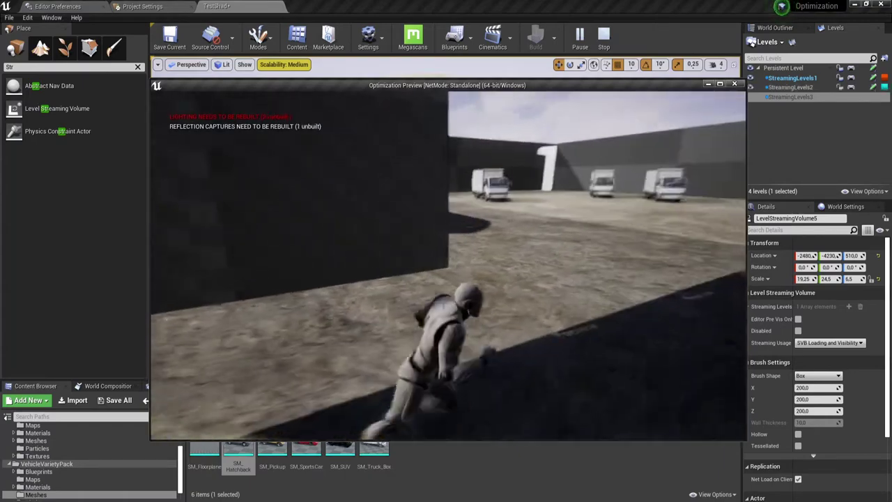
key(w)
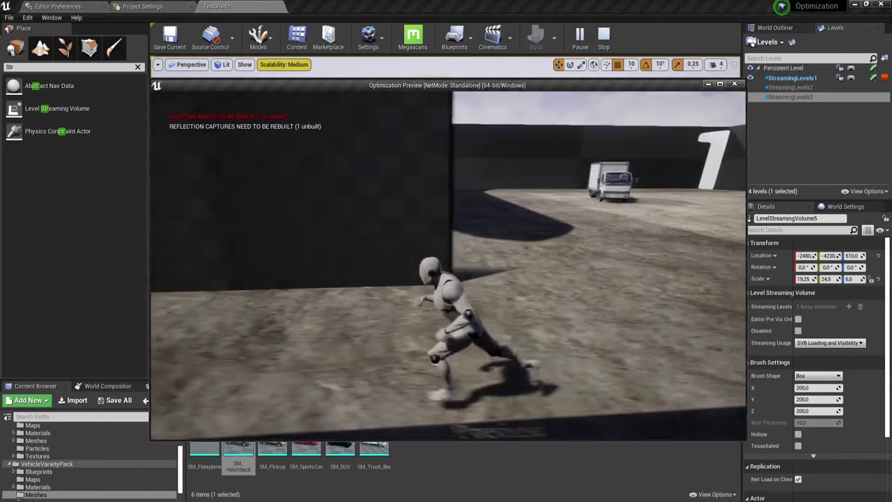
- Turn the character around toward the trucks, then end the preview with Esc
key(s)
key(a)
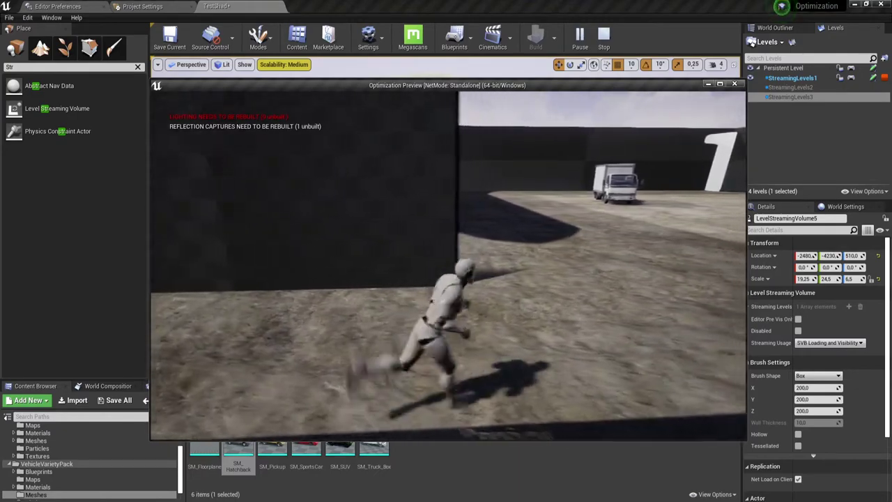
key(w)
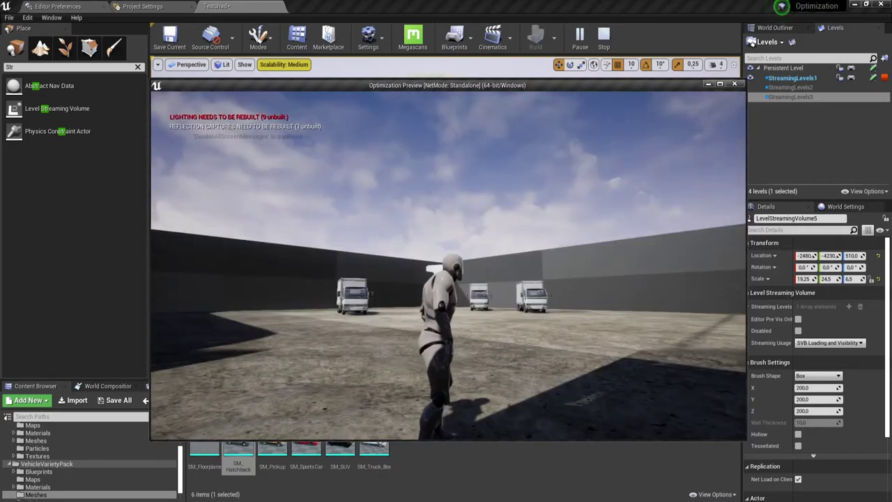
key(a)
key(w)
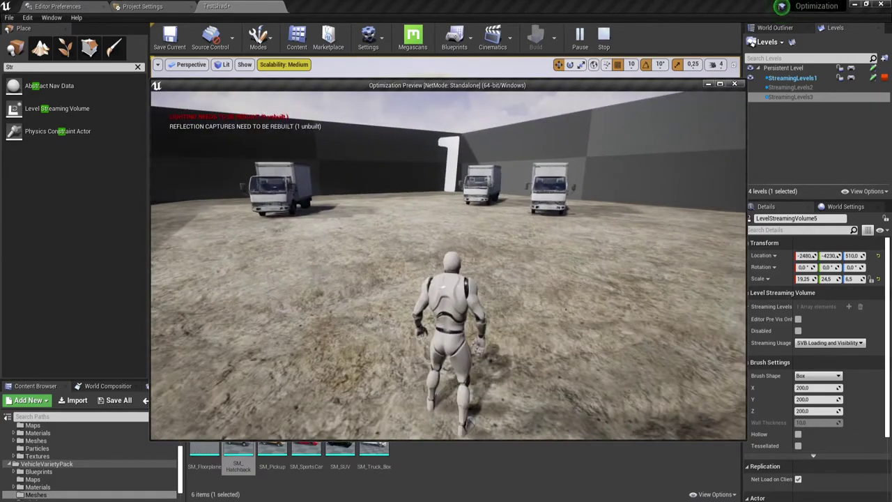
key(Escape)
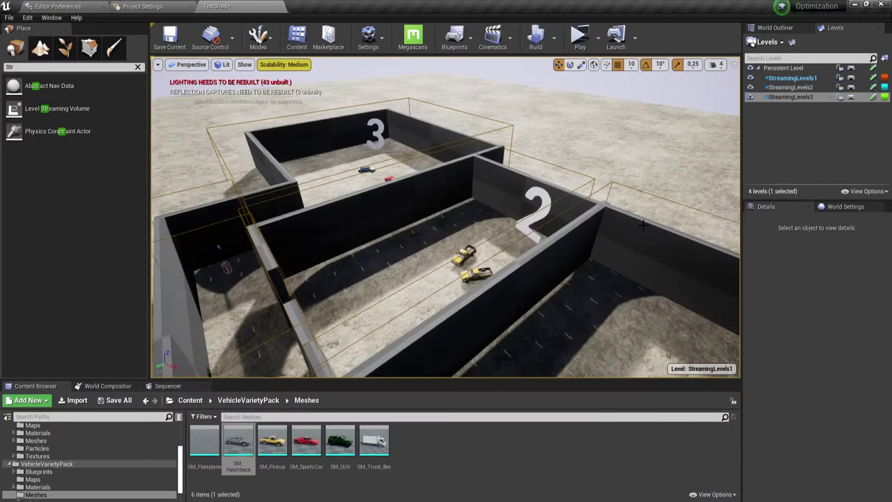
- Fly the camera back over all three walled areas, then down onto area 2 and its cars
mouse_move(551, 224)
right_down()
mouse_move(326, 375)
mouse_move(383, 354)
right_up()
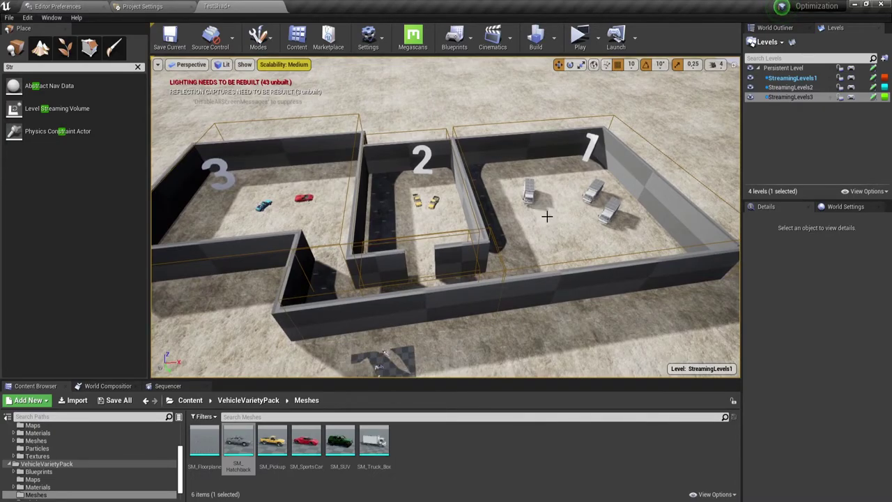
right_drag(546, 216, 733, 201)
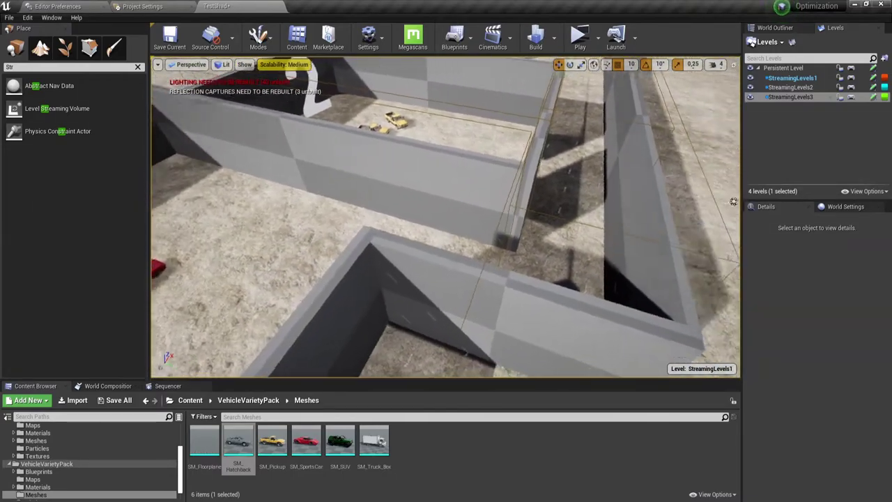
right_drag(484, 186, 468, 207)
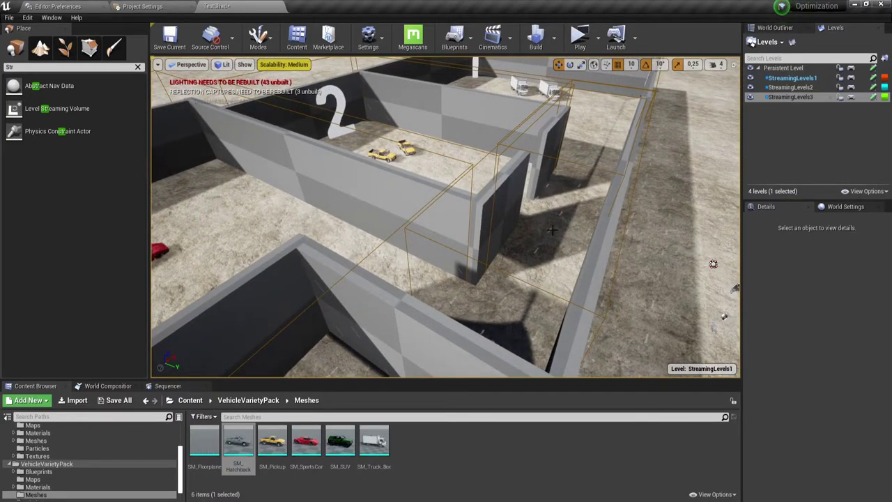
right_drag(442, 242, 442, 243)
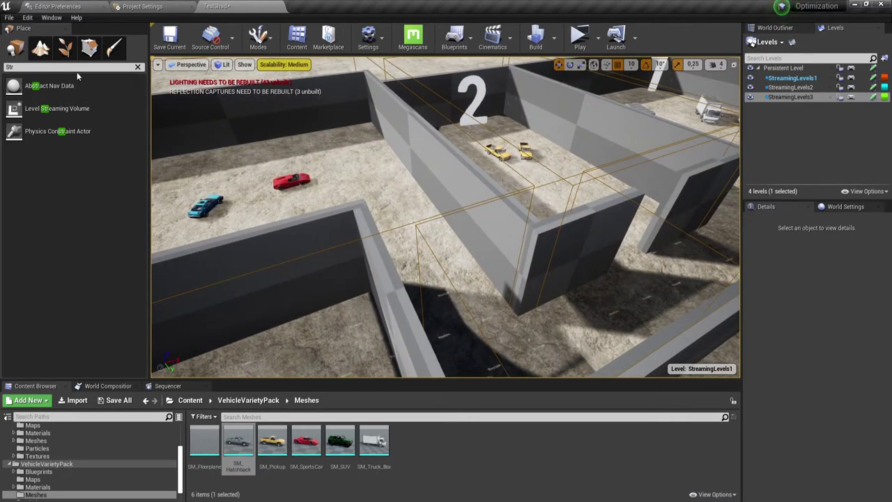
- Search the Place panel for 'tri', drop a Box Trigger into the level and enlarge its extent to 263
key(BackSpace)
key(BackSpace)
key(BackSpace)
text(tr)
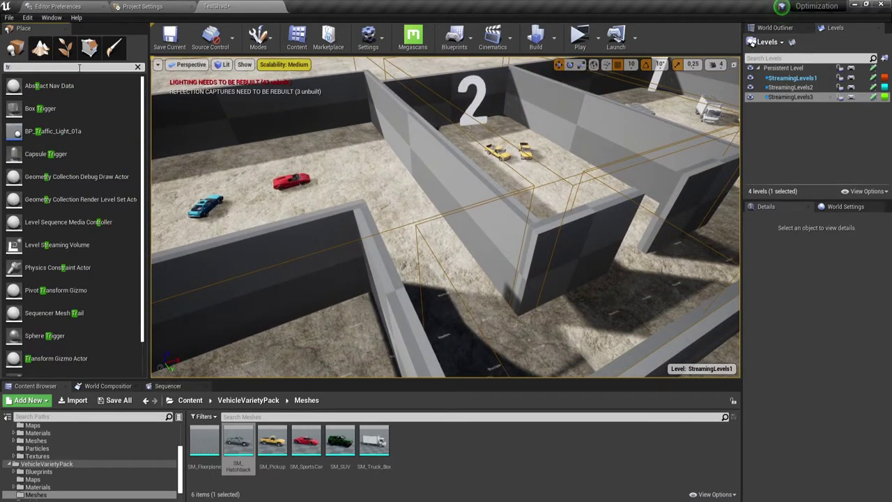
text(ig)
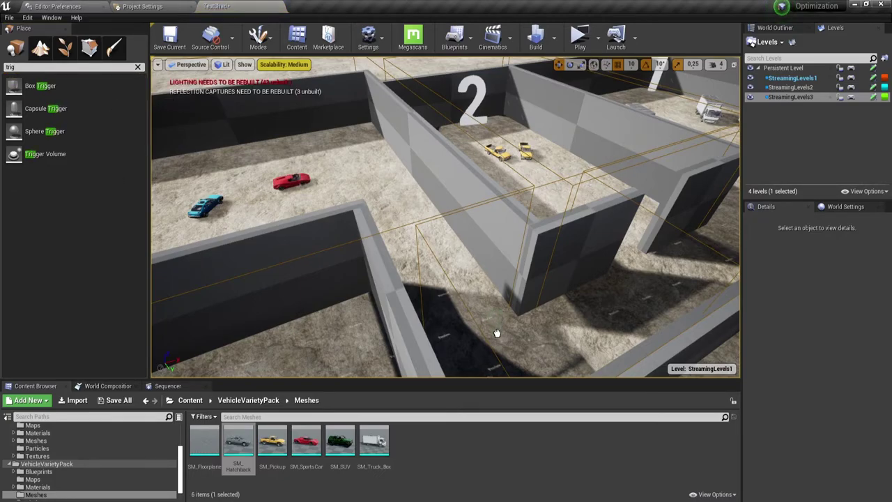
drag(496, 333, 497, 333)
scroll(563, 325, down, 5)
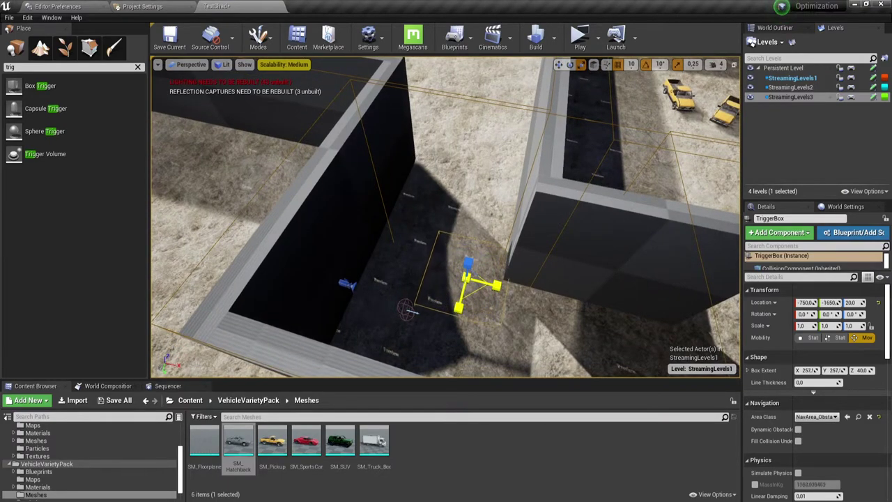
drag(465, 286, 420, 231)
- Move the trigger box into the corridor gap at location -750, -1400, 130
key(w)
drag(467, 276, 438, 277)
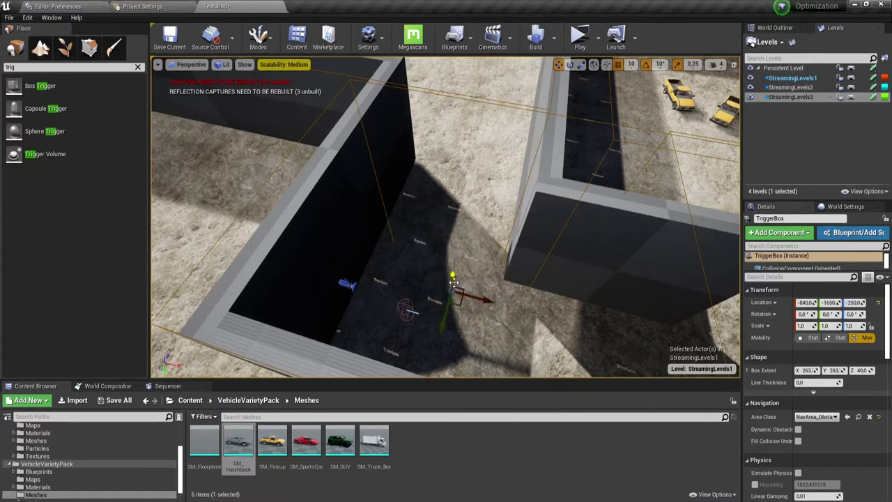
drag(454, 266, 455, 256)
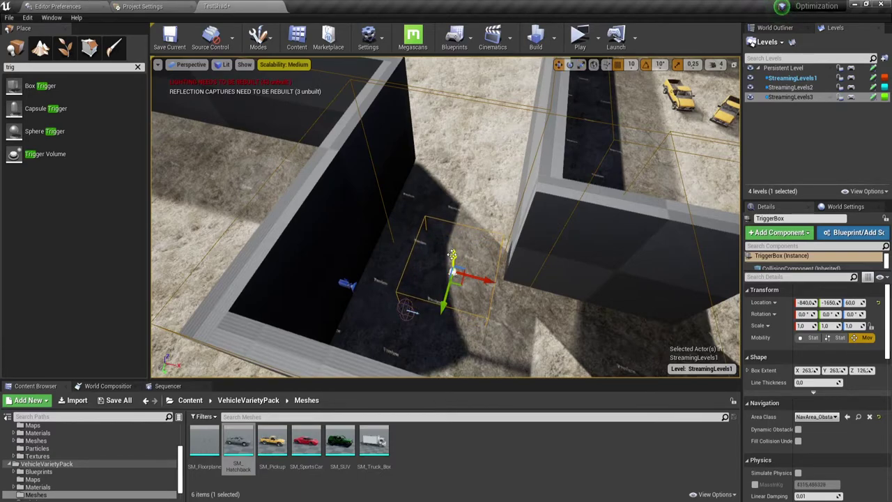
drag(451, 254, 452, 251)
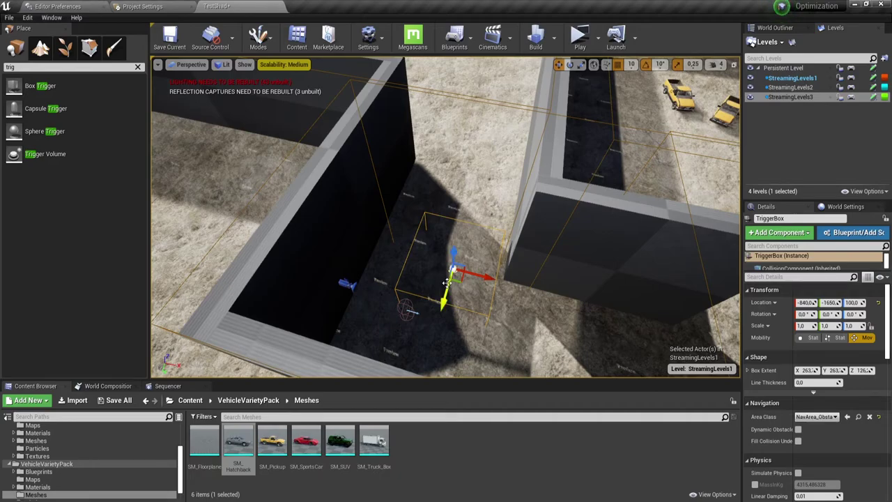
mouse_move(446, 283)
mouse_down()
mouse_move(428, 326)
mouse_move(491, 319)
mouse_up()
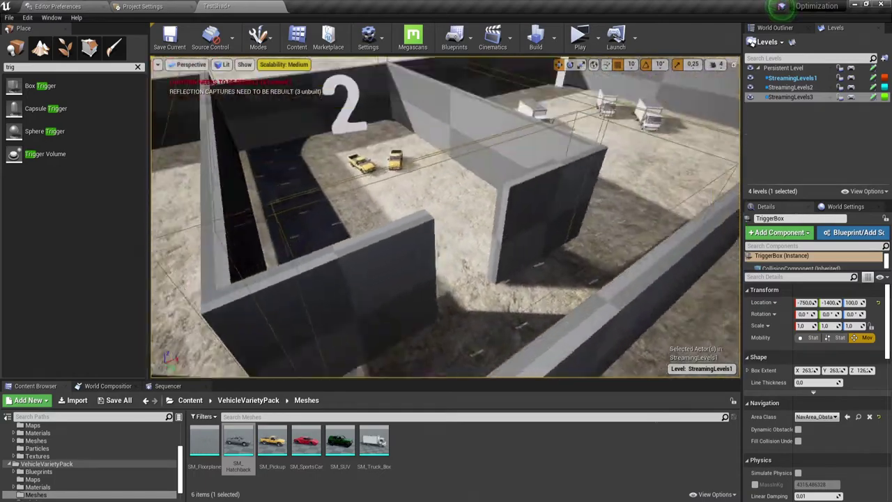
right_drag(651, 134, 651, 134)
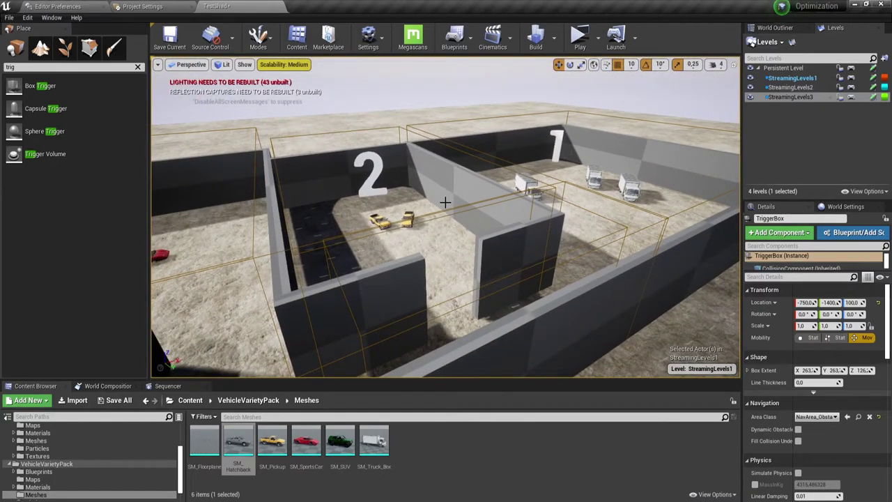
right_drag(445, 202, 445, 202)
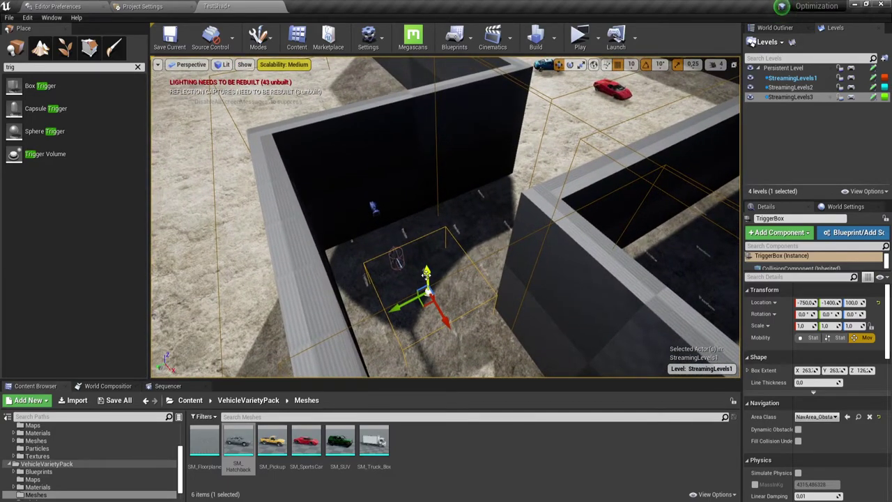
drag(425, 274, 435, 293)
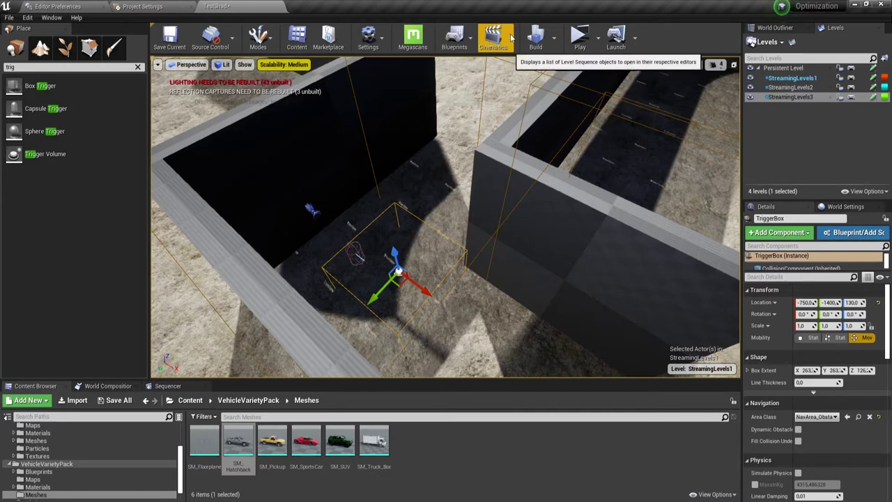
- Make the Persistent Level current and open its Level Blueprint graph
click(471, 48)
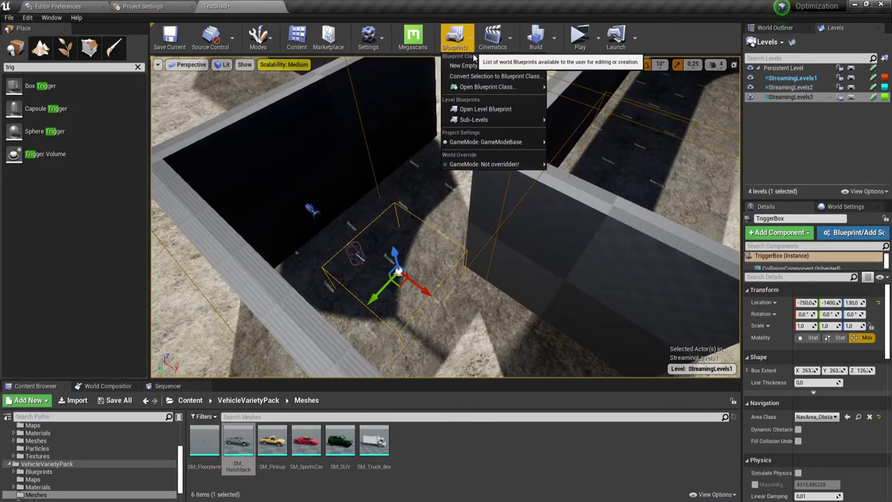
double_click(775, 68)
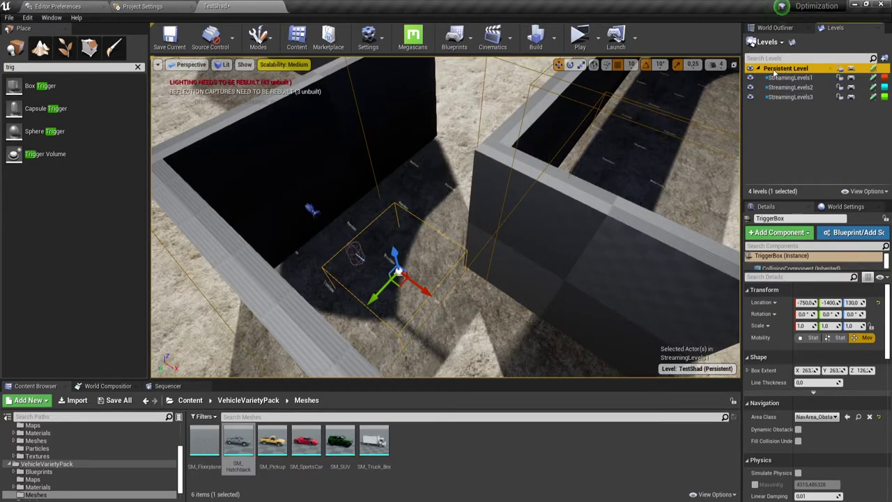
click(469, 47)
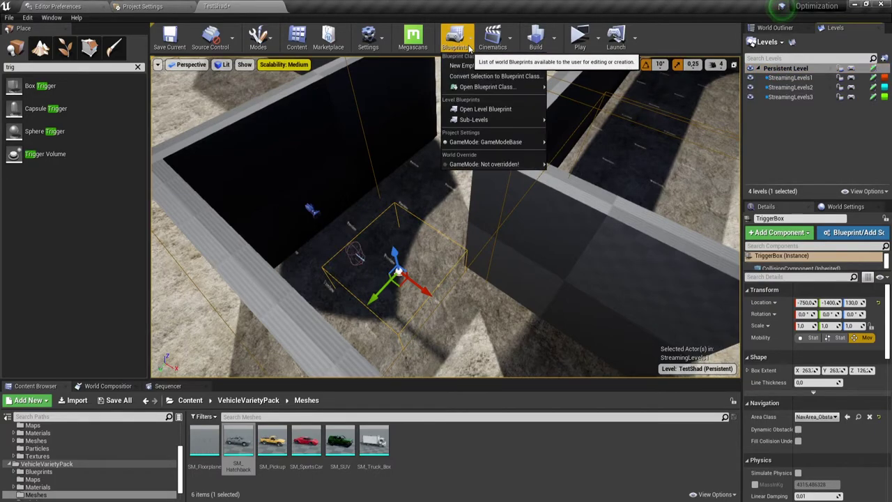
click(478, 110)
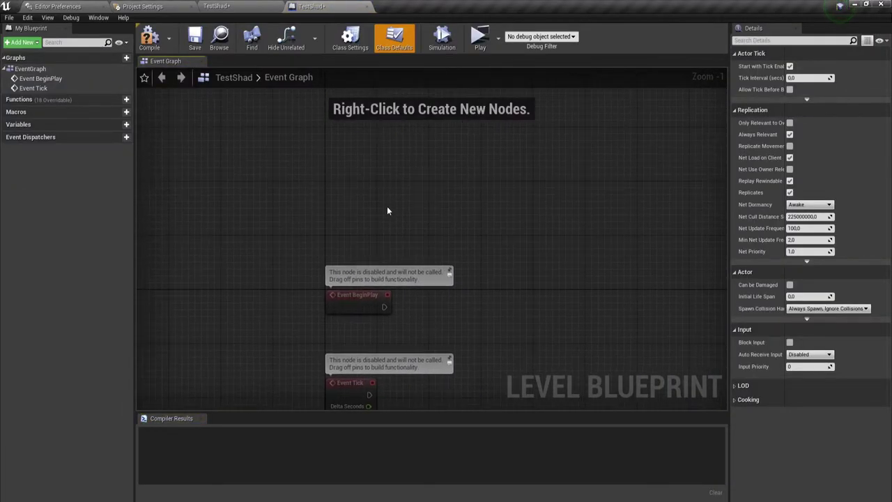
right_click(372, 156)
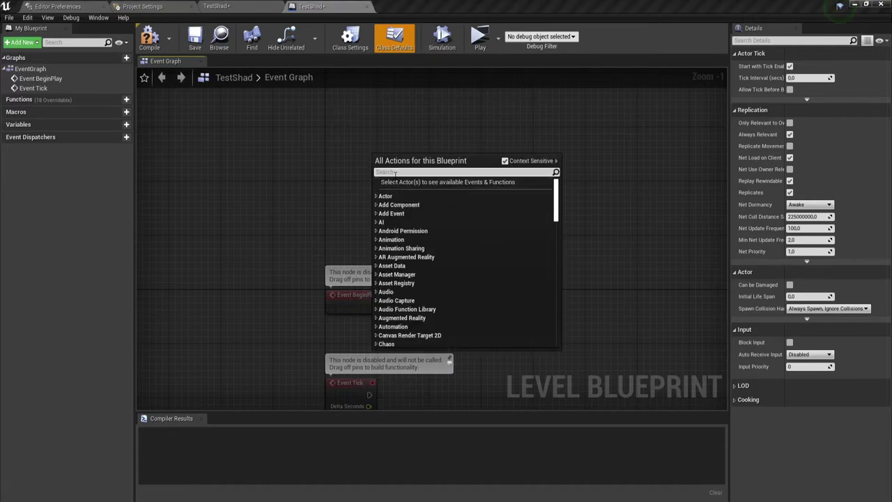
click(221, 6)
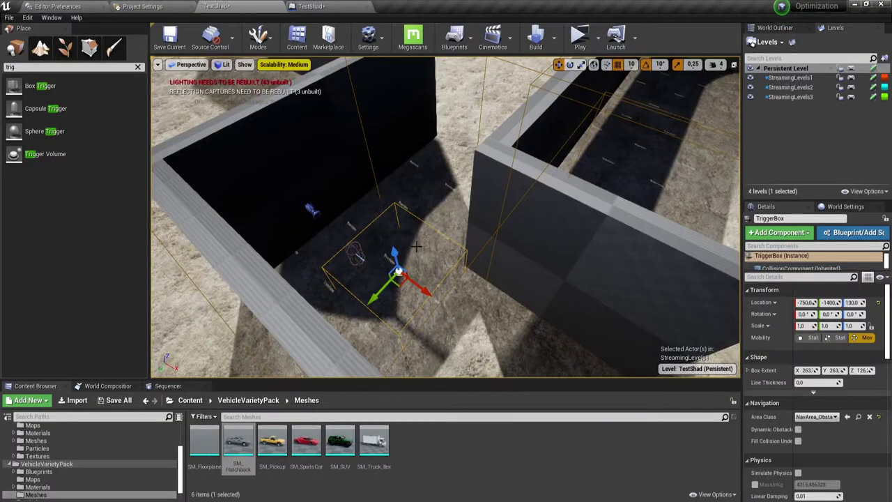
- Make StreamingLevels3 current and open its Level Blueprint, closing the extra blueprint editor
double_click(790, 97)
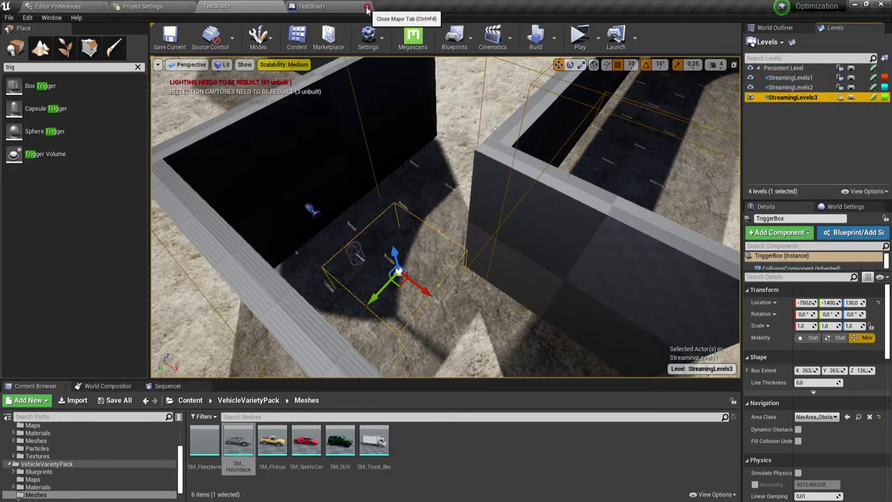
click(367, 9)
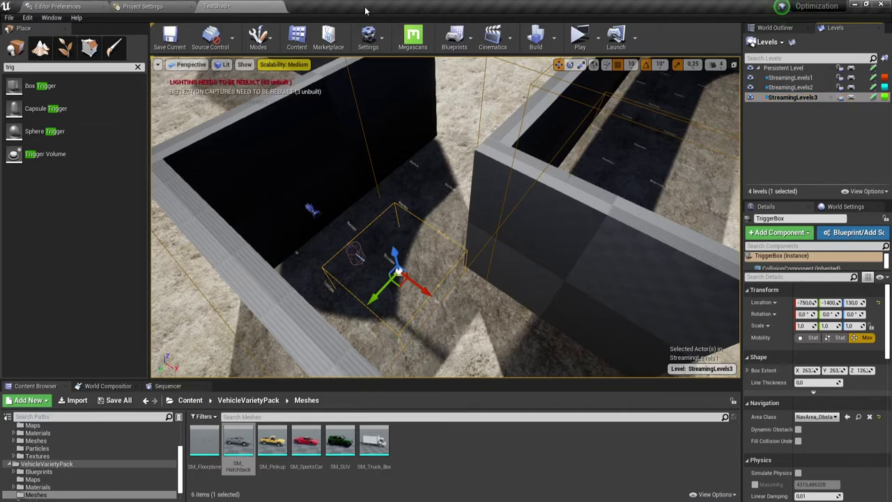
click(469, 39)
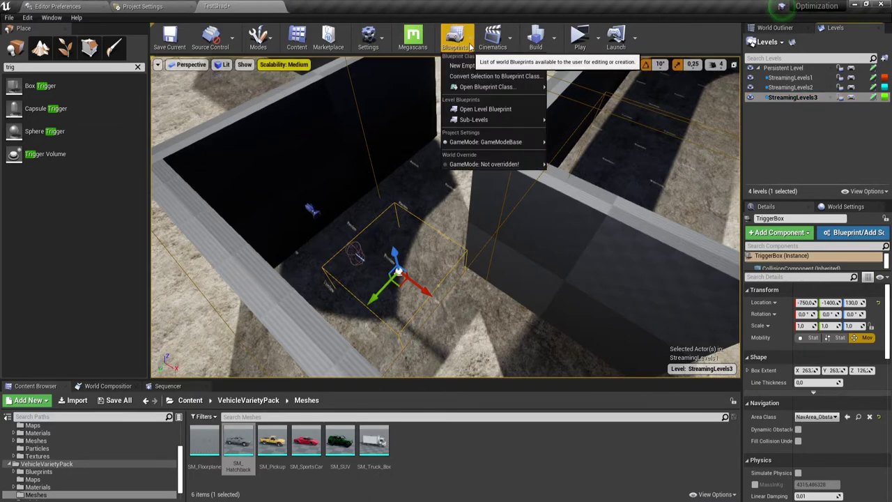
click(479, 110)
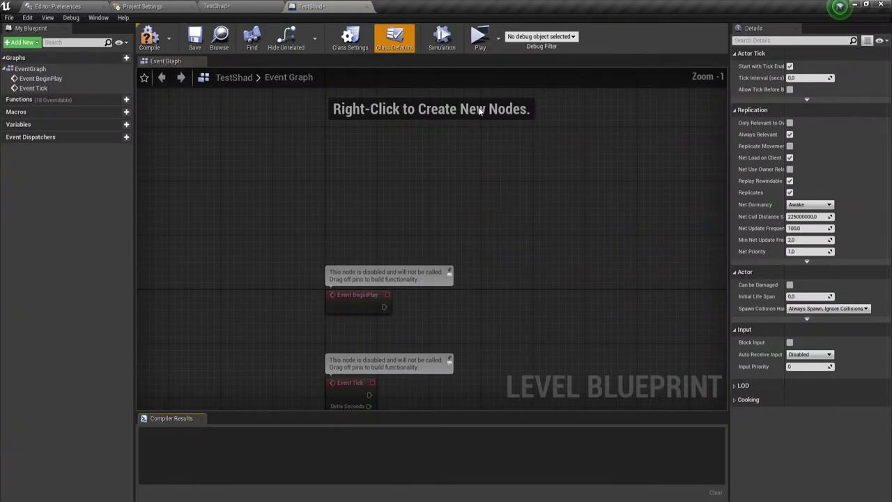
right_click(387, 172)
click(337, 142)
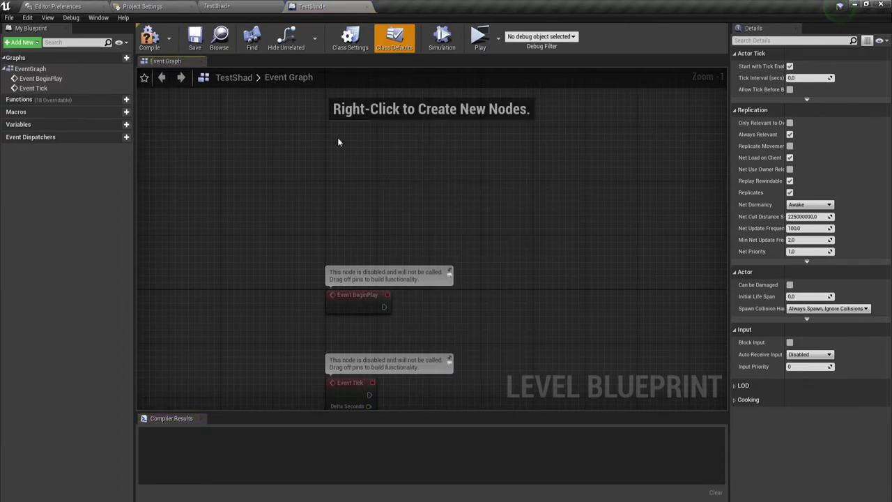
click(237, 7)
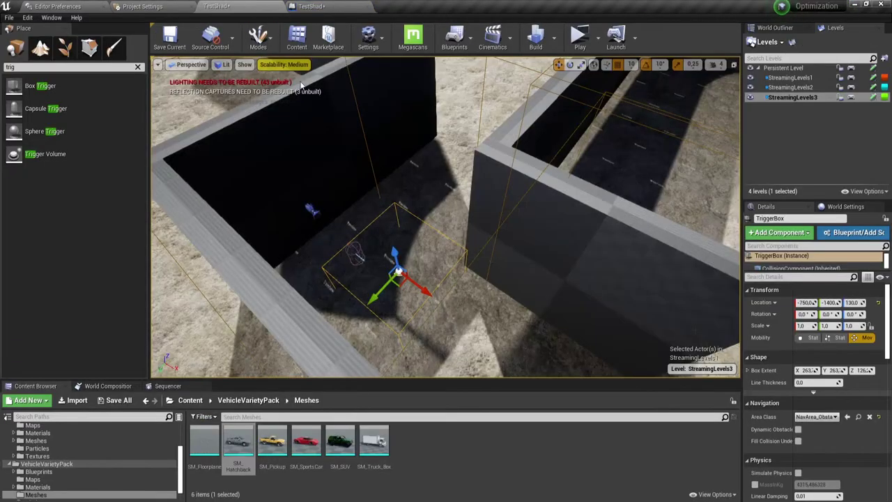
- Make the Persistent Level current again and select the floor actor near the trigger box
right_drag(446, 216, 446, 216)
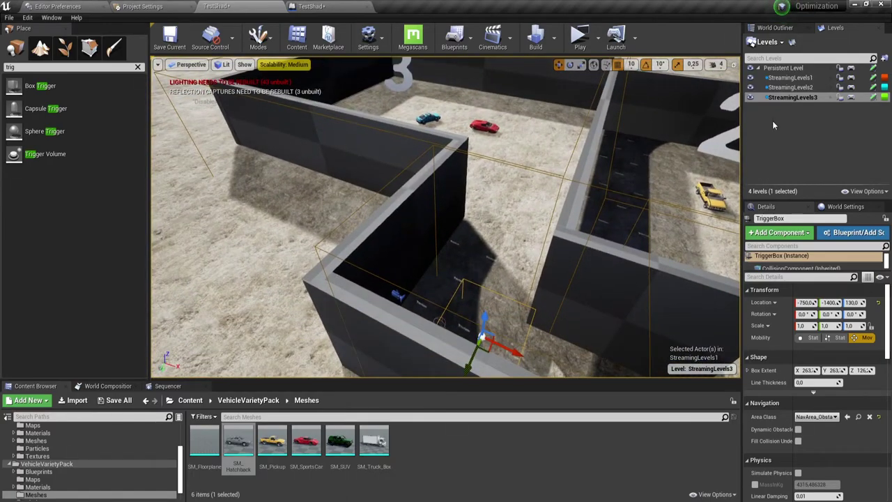
double_click(785, 68)
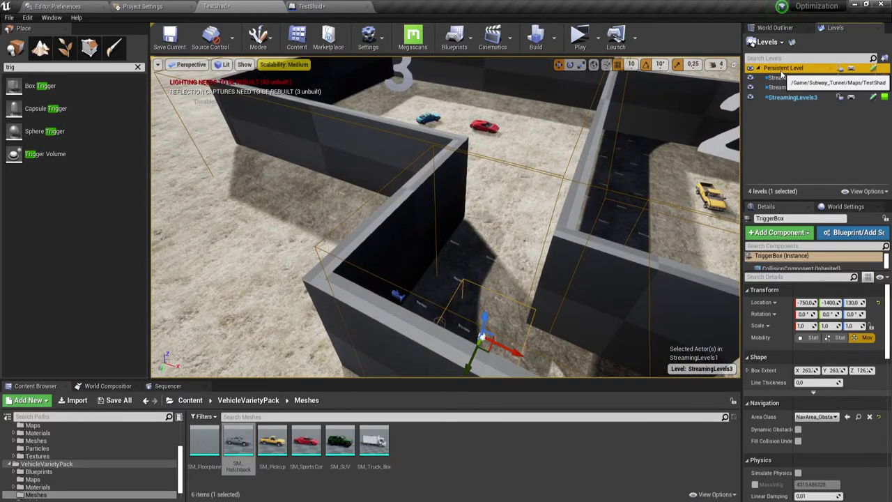
right_drag(589, 217, 216, 254)
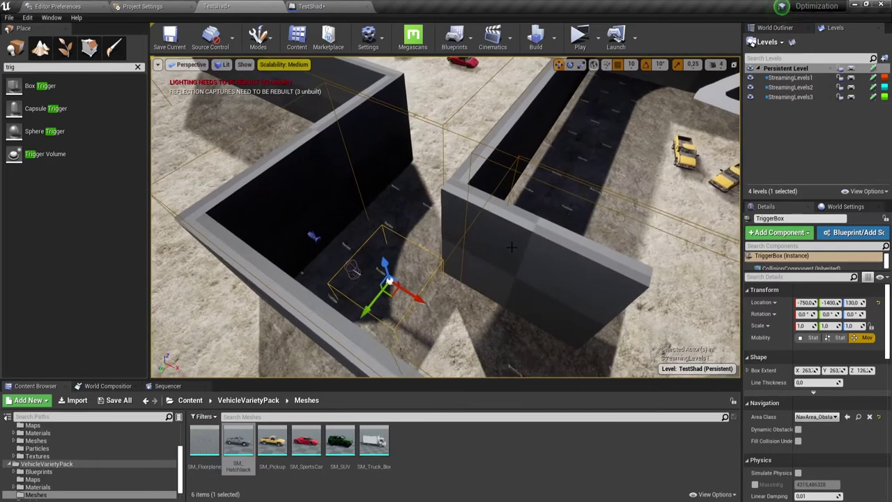
click(202, 276)
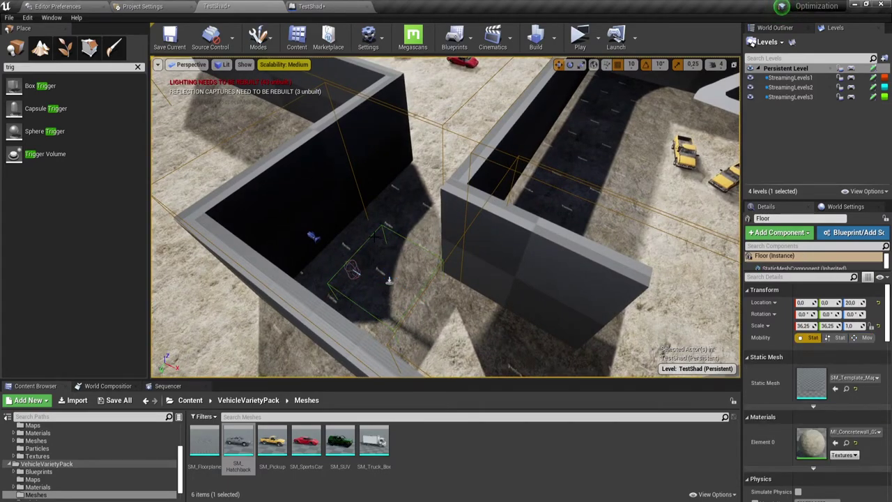
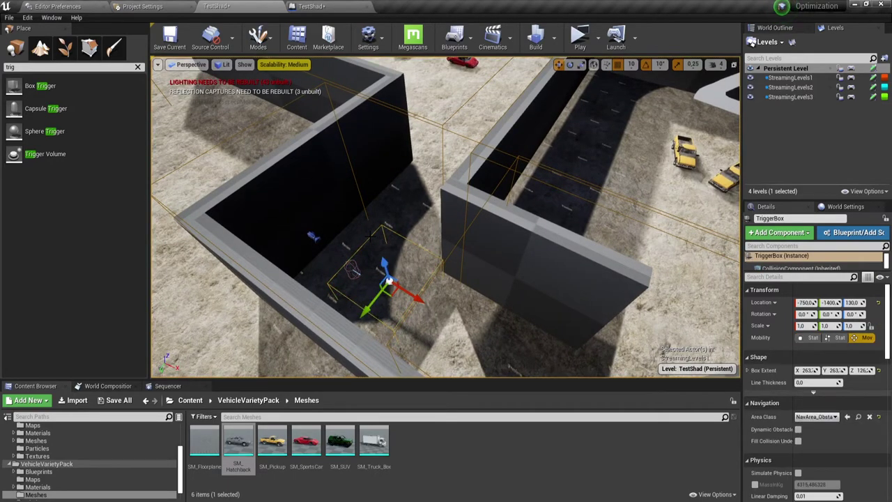
- Browse the node list and streaming levels, then bring up the Blueprints dropdown's Open Level Blueprint choice
click(327, 9)
right_click(387, 147)
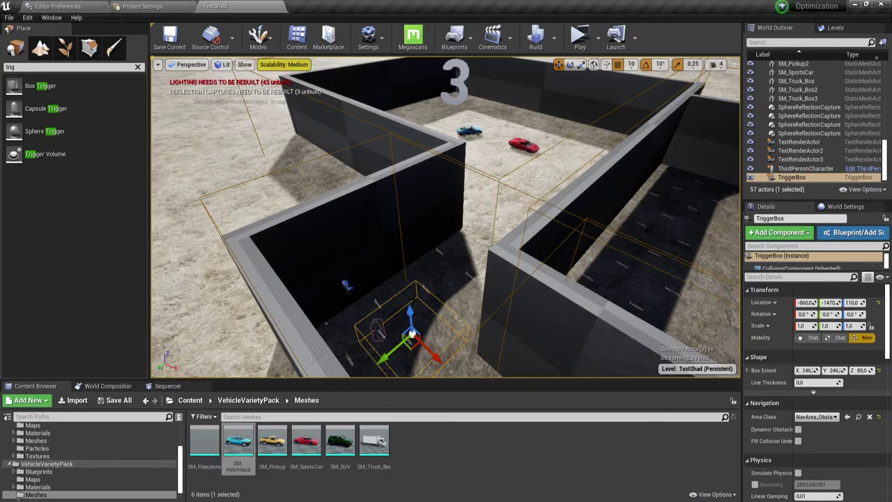
click(838, 29)
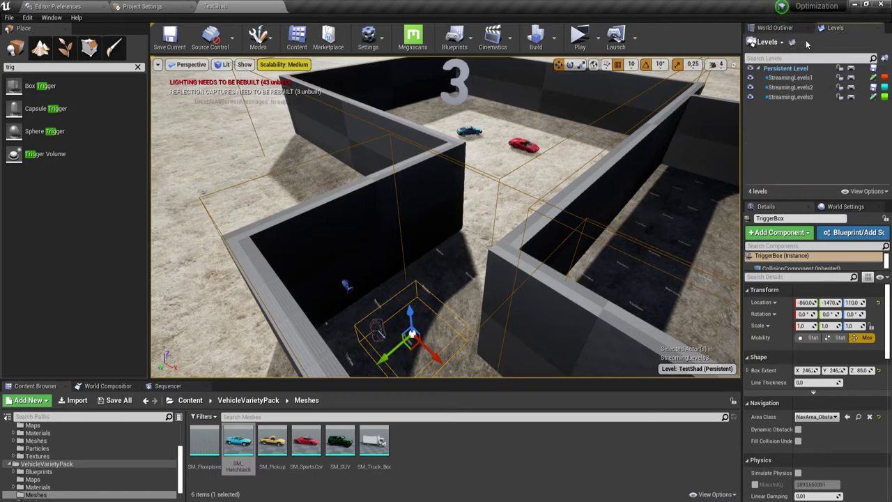
click(776, 29)
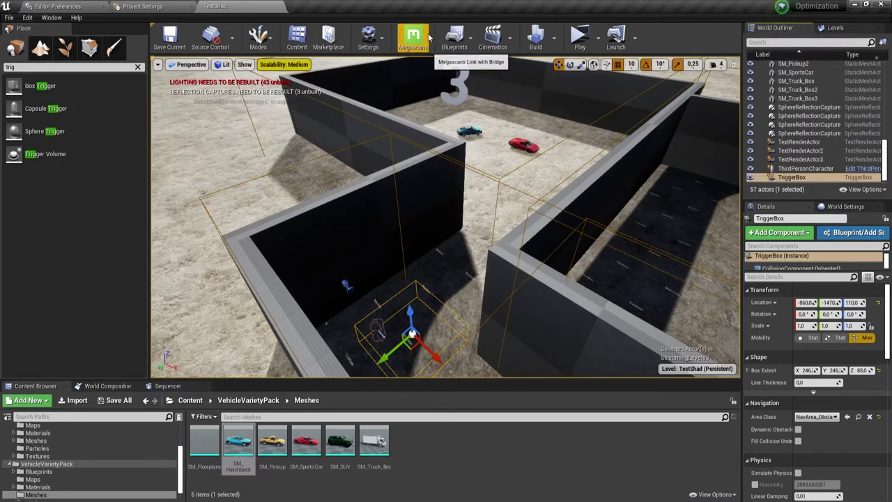
click(473, 46)
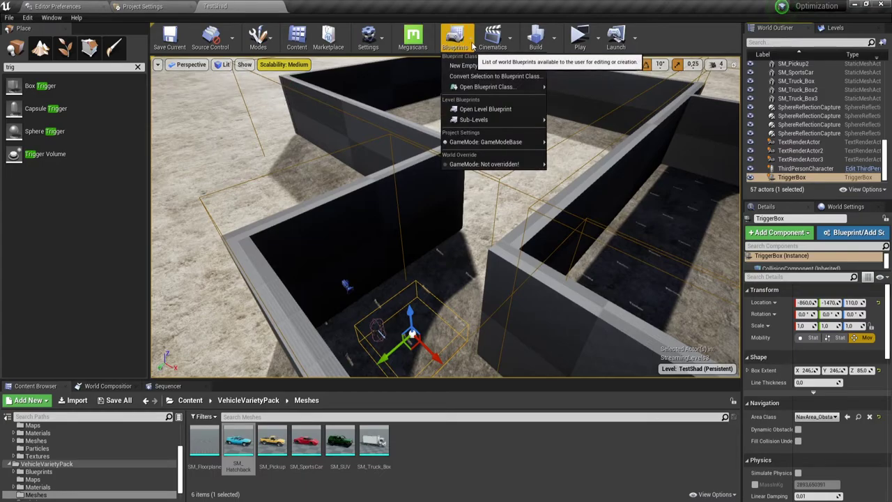
- Open the Level Blueprint, add a ThirdPersonCharacter reference node, then delete it
click(487, 108)
right_click(393, 162)
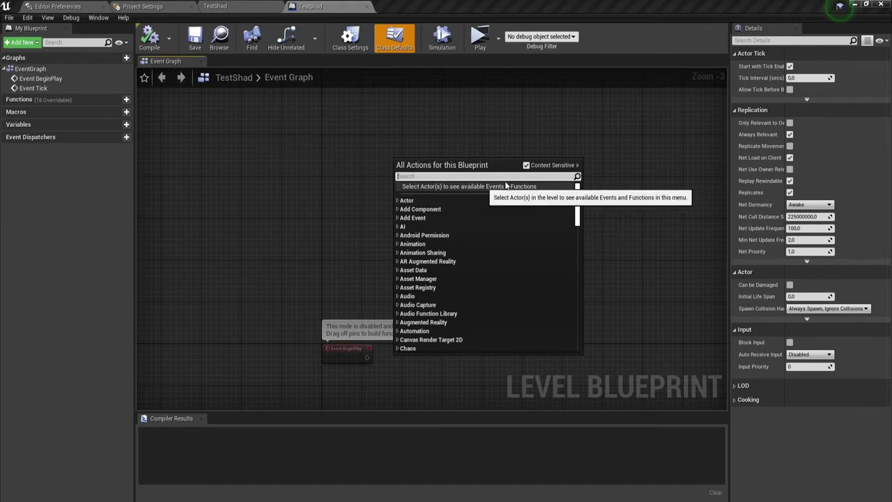
click(466, 115)
click(220, 8)
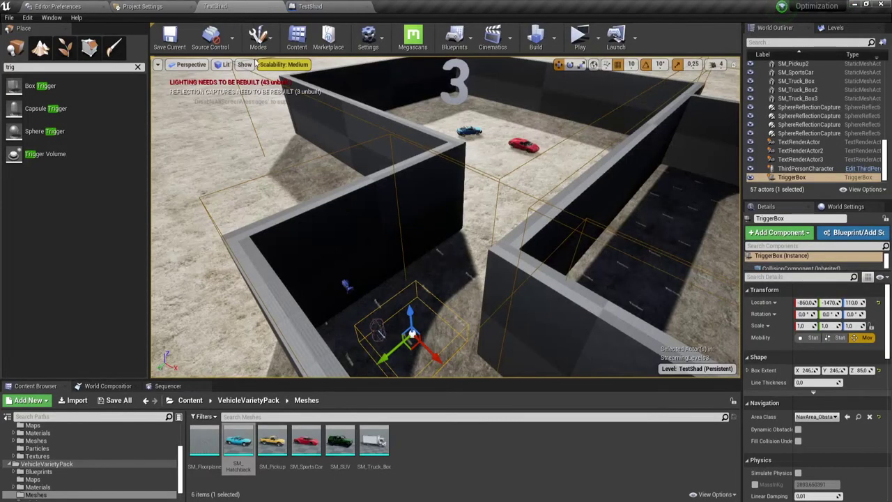
click(310, 6)
right_click(333, 167)
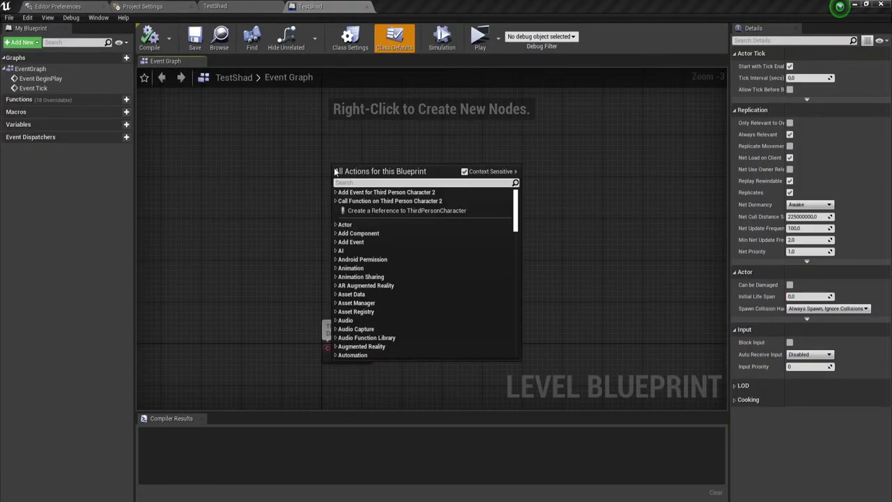
click(374, 211)
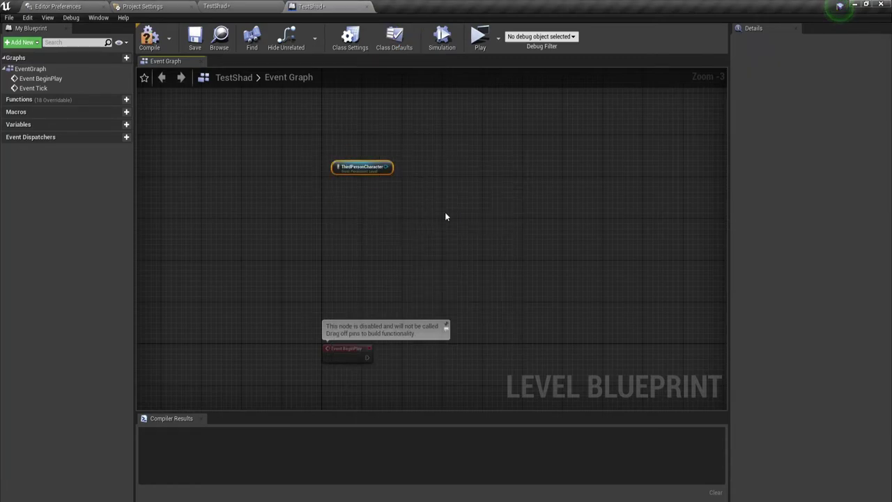
key(Delete)
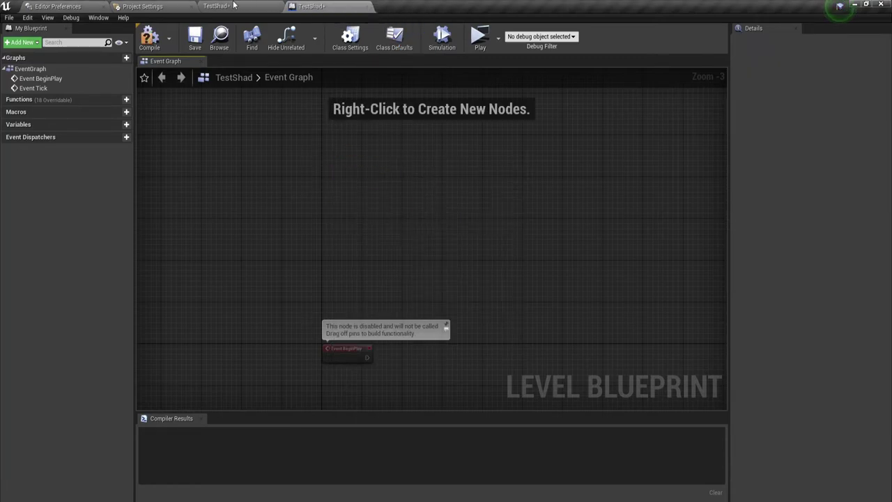
- Compile and save the Level Blueprint, then dismiss the node list without adding anything
click(150, 39)
click(196, 46)
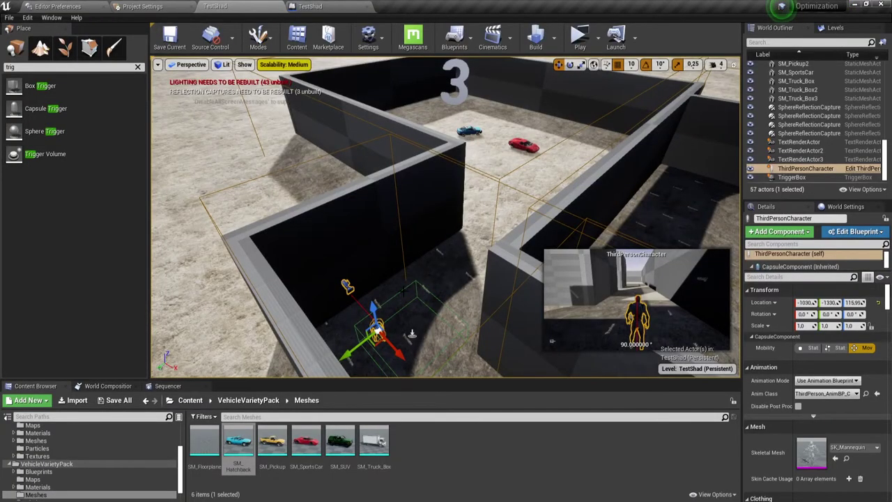
click(411, 334)
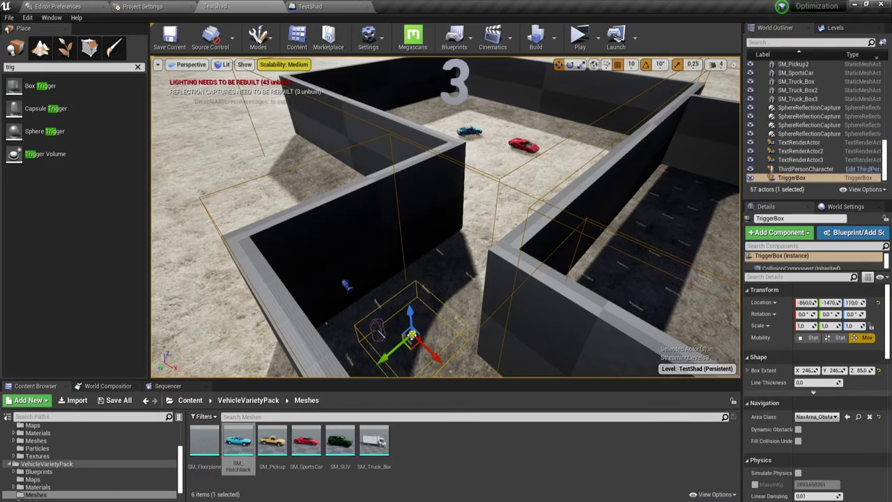
click(310, 7)
right_click(326, 184)
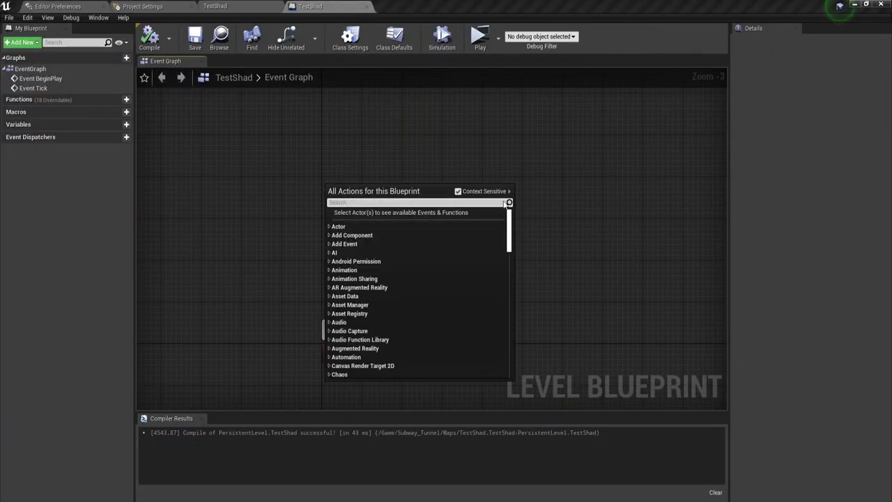
click(395, 136)
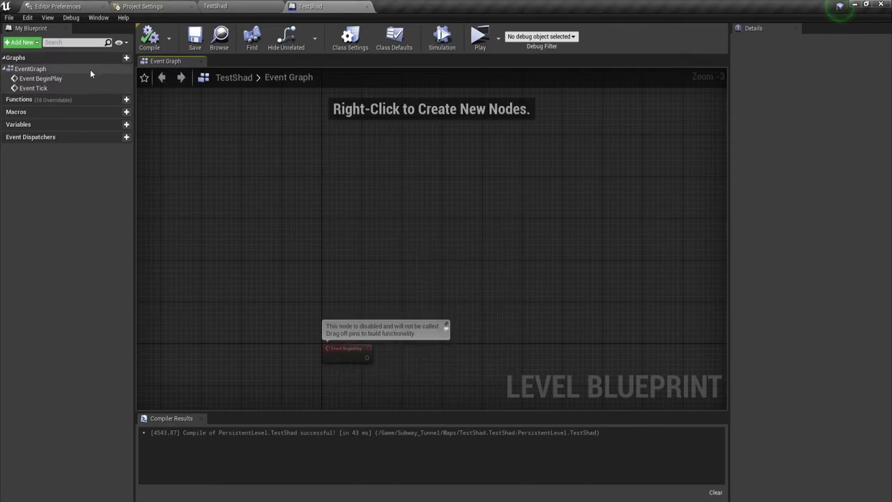
- Add the NewEventGraph_0 graph, then delete it from the blueprint
click(118, 59)
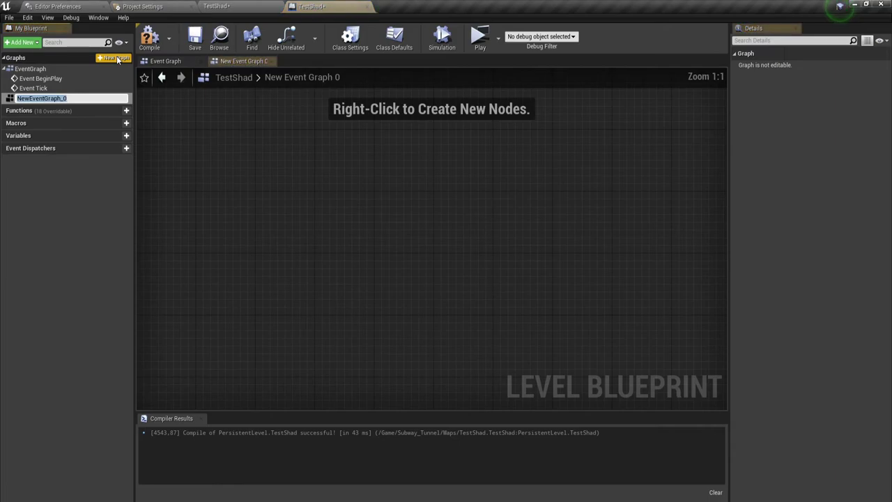
click(51, 92)
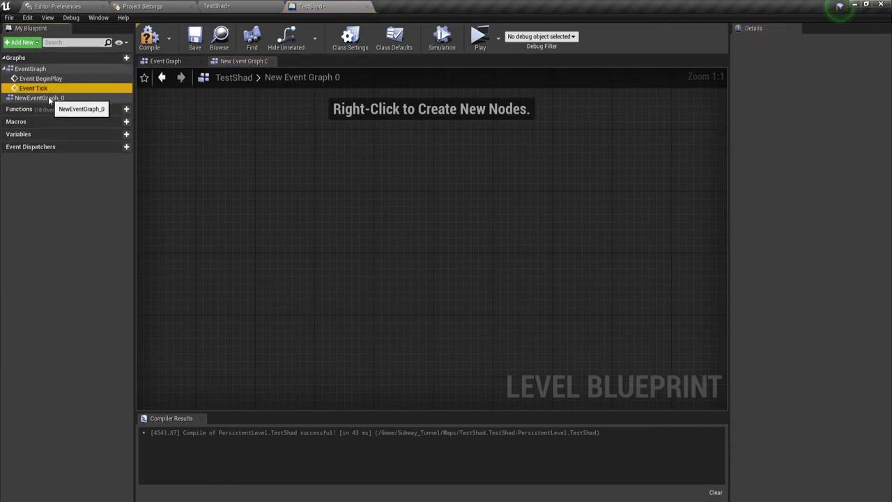
click(48, 98)
key(Delete)
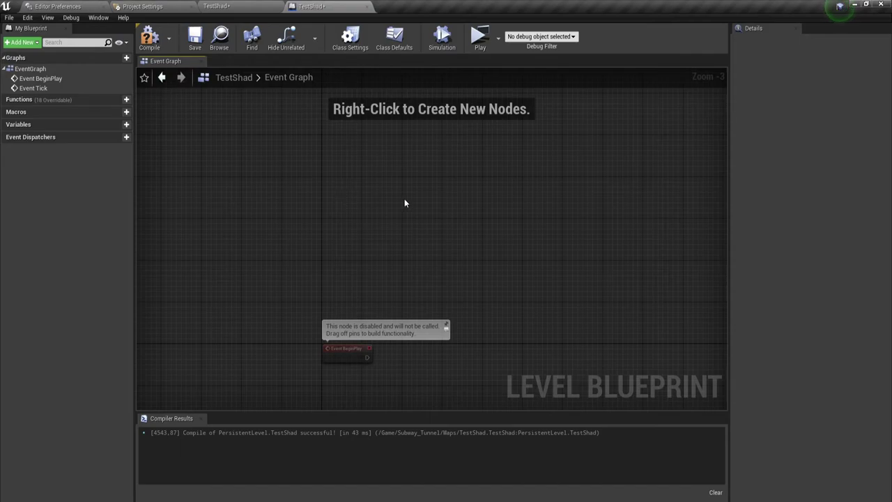
- Move Event BeginPlay up, place a Branch node beside it, and wire BeginPlay into it
drag(344, 358, 349, 202)
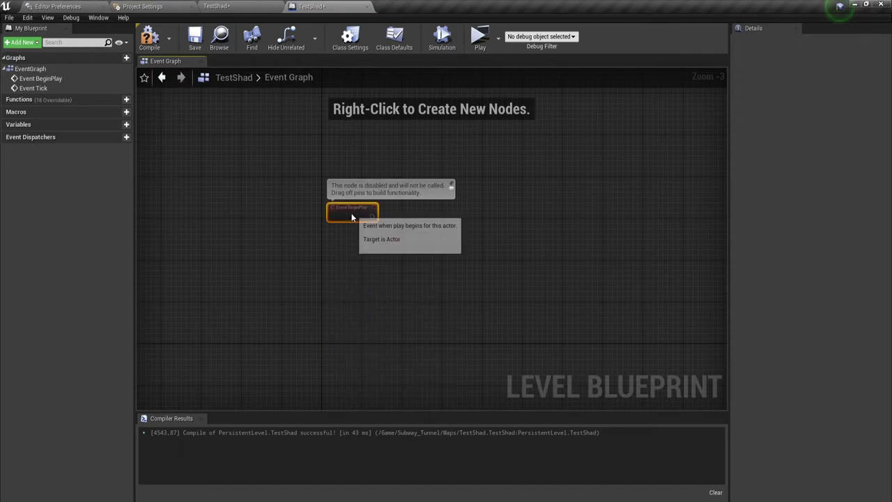
drag(393, 245, 404, 238)
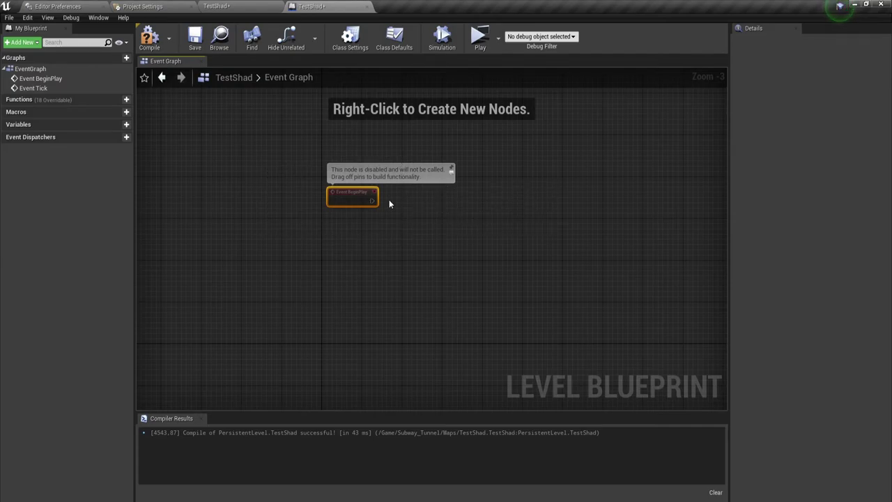
click(422, 202)
click(423, 200)
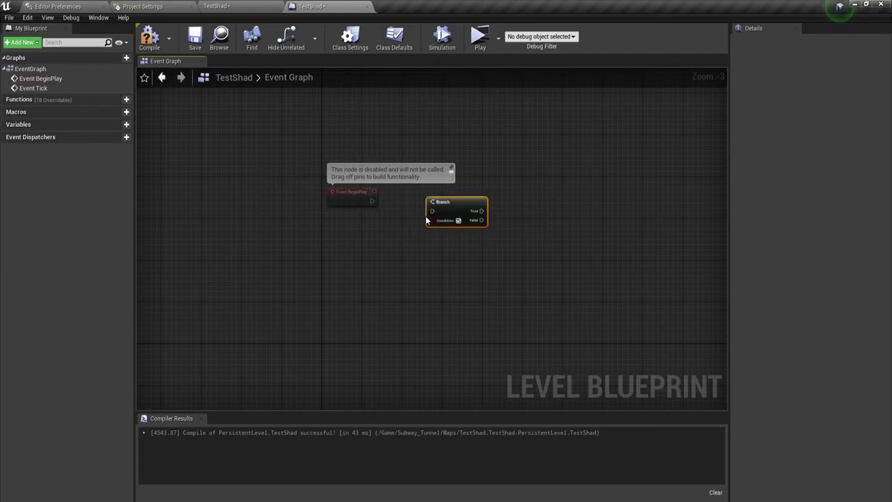
mouse_move(431, 209)
mouse_down()
mouse_move(374, 207)
mouse_move(452, 199)
mouse_up()
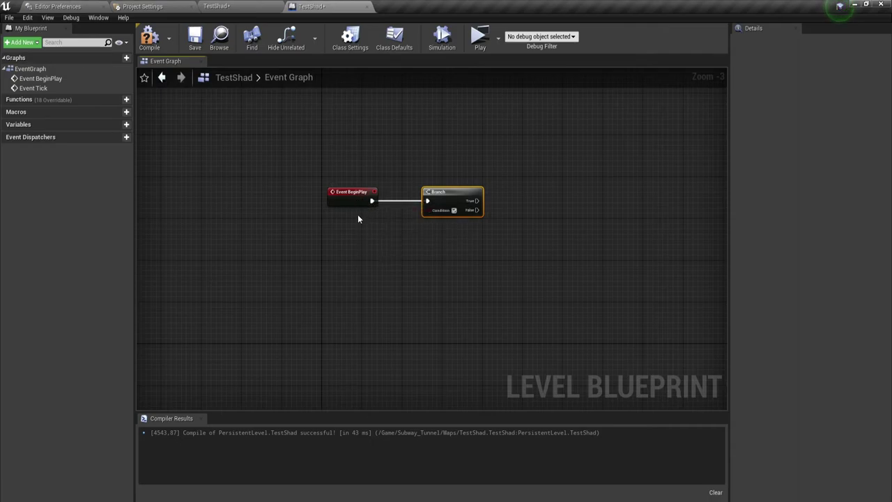
drag(406, 137, 399, 269)
- Search 'get player' and add a Get Player Character node below the Branch
right_click(339, 258)
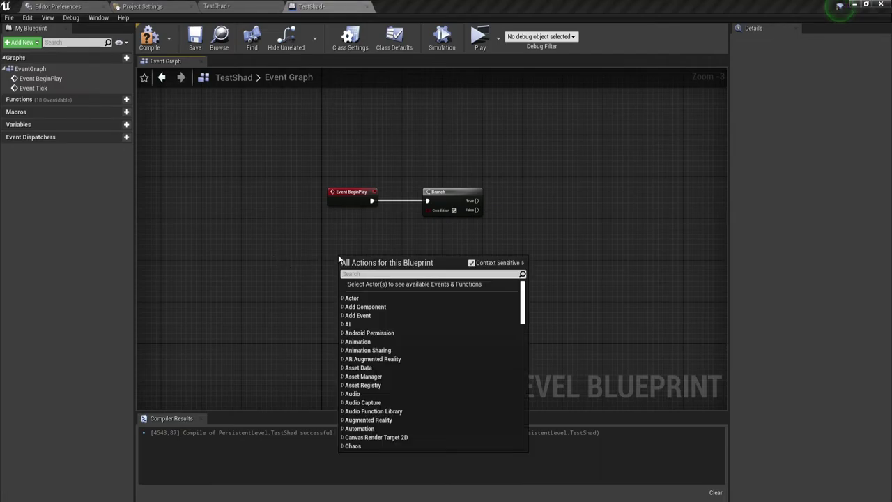
text(get player)
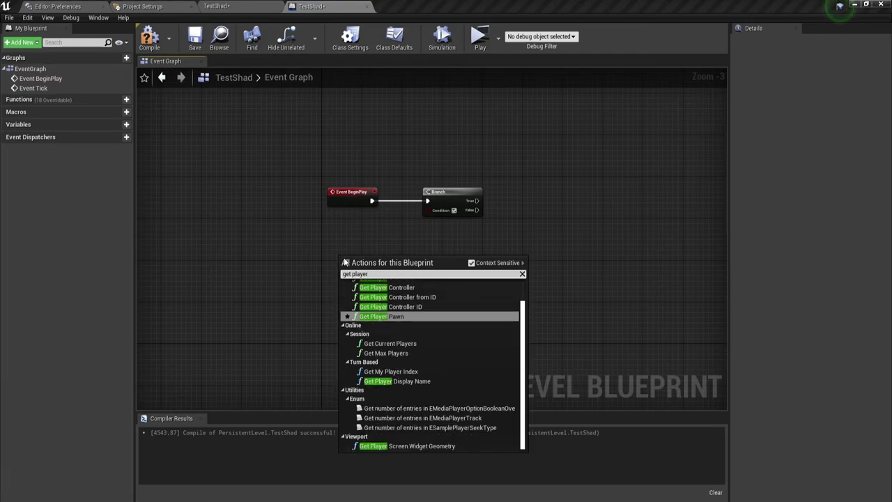
scroll(390, 340, up, 1)
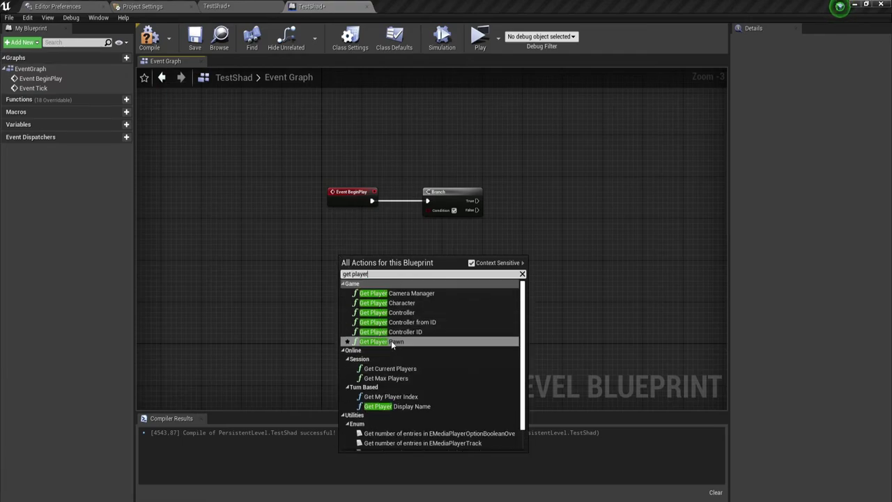
click(408, 305)
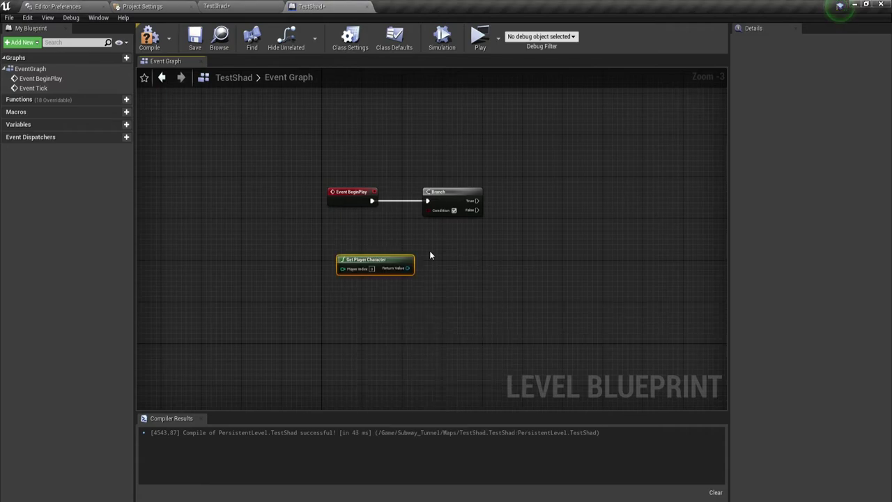
drag(394, 262, 394, 244)
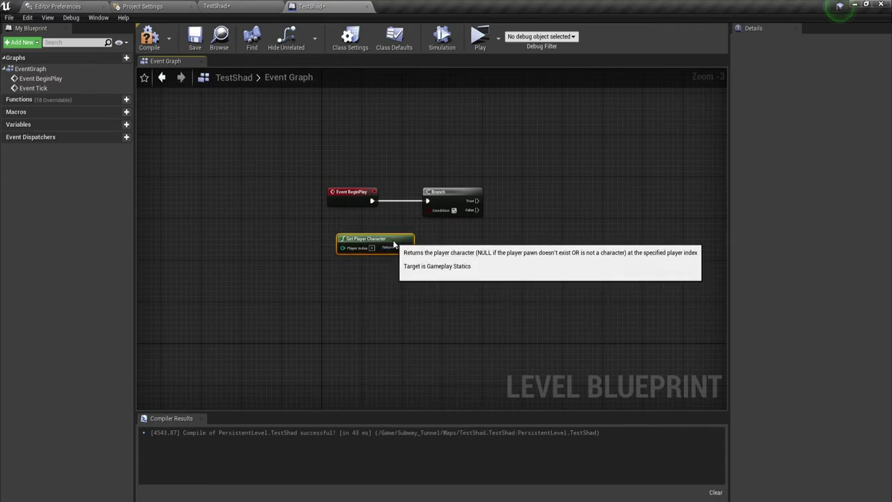
- Wire Get Player Character's Return Value into a new Equal (Object) node and move it beside the Branch
drag(407, 247, 422, 240)
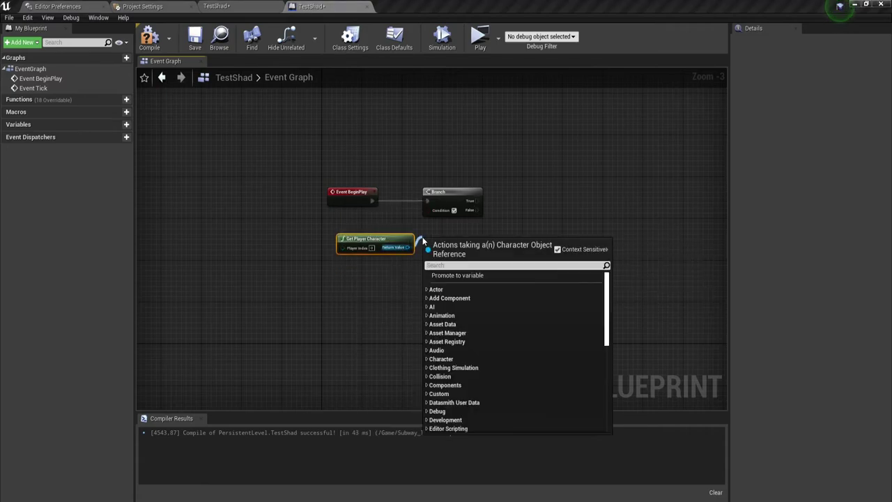
text(==)
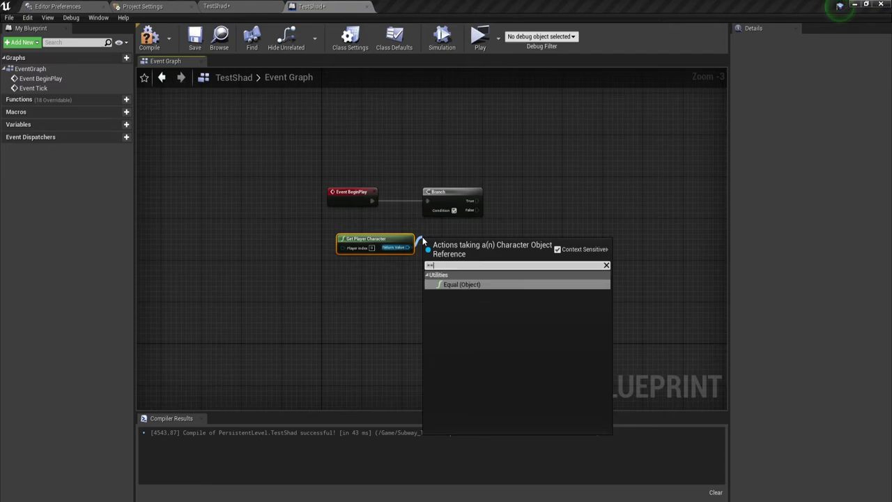
click(452, 283)
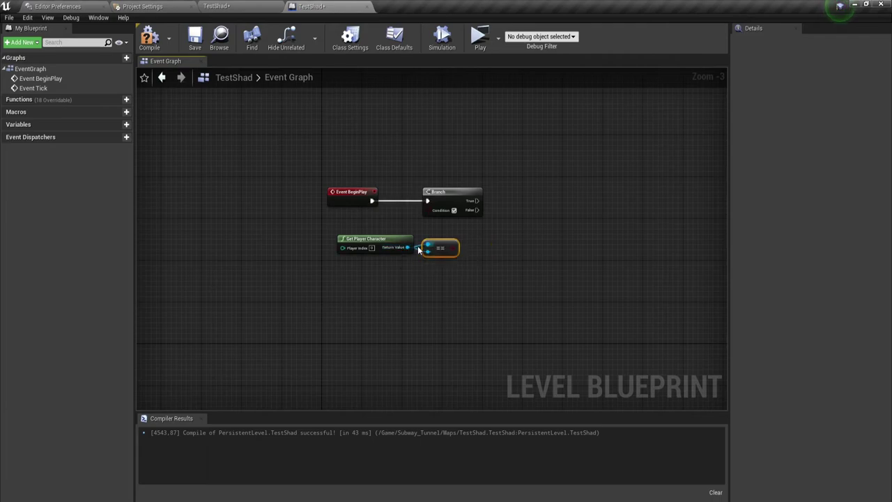
mouse_move(425, 247)
mouse_down()
mouse_move(375, 215)
mouse_move(389, 218)
mouse_up()
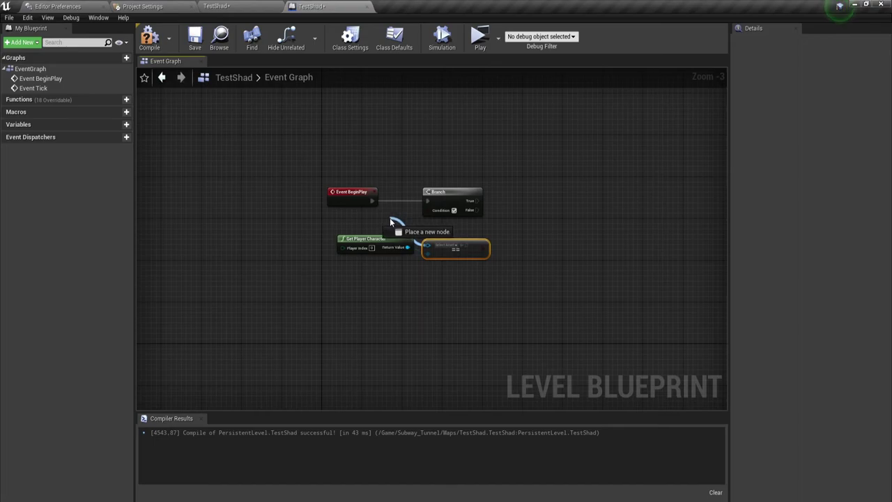
drag(389, 218, 383, 219)
click(530, 221)
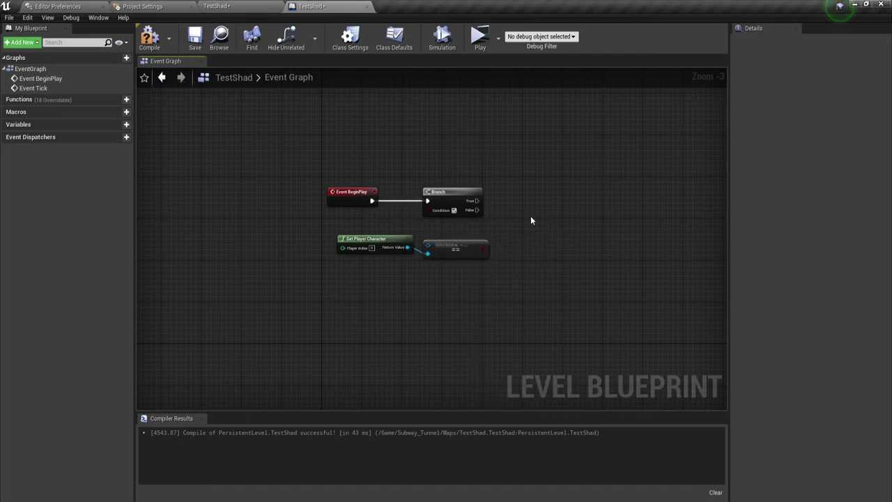
mouse_move(452, 253)
mouse_down()
mouse_move(442, 236)
mouse_move(427, 236)
mouse_move(428, 211)
mouse_move(514, 186)
mouse_up()
shift+click(400, 251)
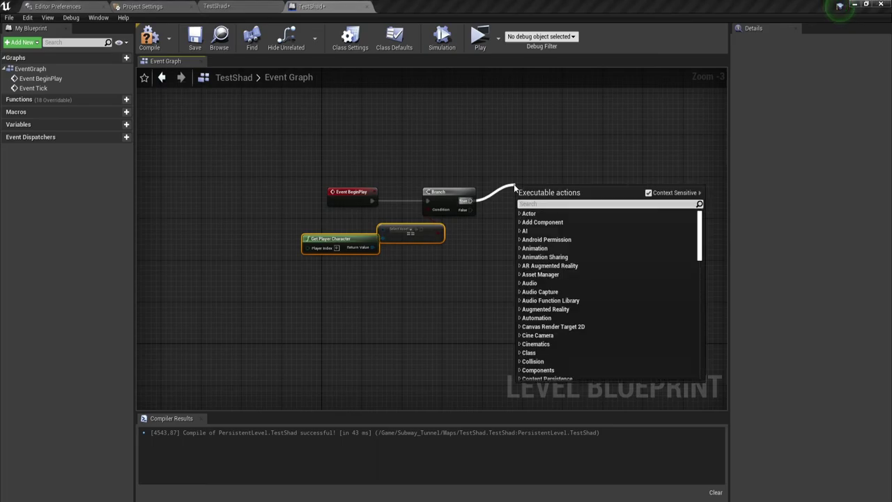
- Search 'load' to add a Load Stream Level node after the Branch, then edit its Level Name field
text(load)
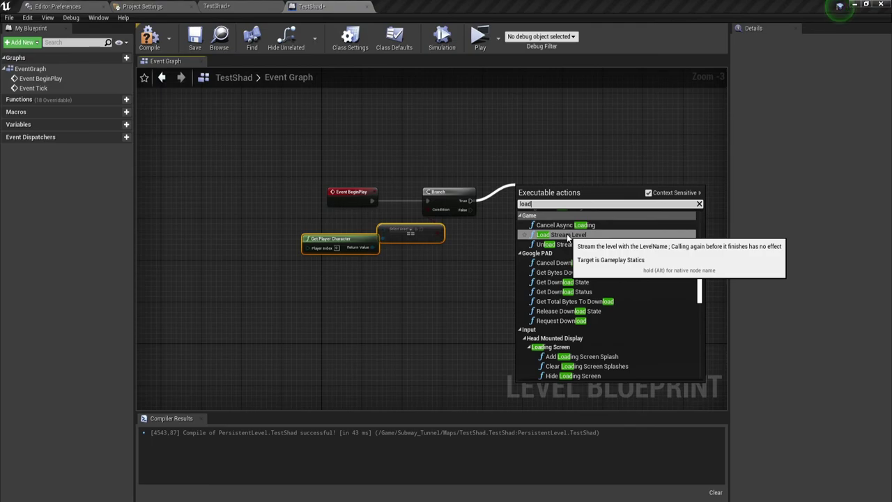
click(568, 234)
drag(562, 222, 543, 198)
scroll(542, 198, up, 3)
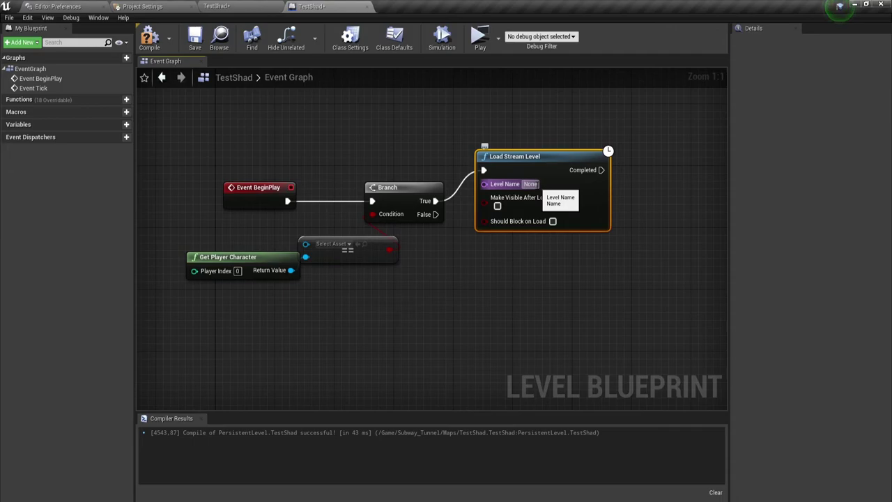
click(530, 184)
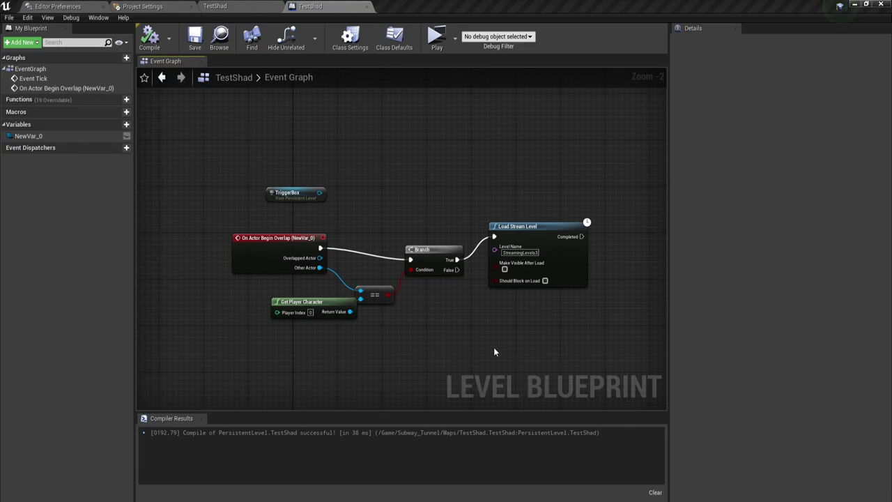
- Add a TriggerBox reference node, delete the duplicate, and inspect the NewVar_0 variable
right_click(361, 159)
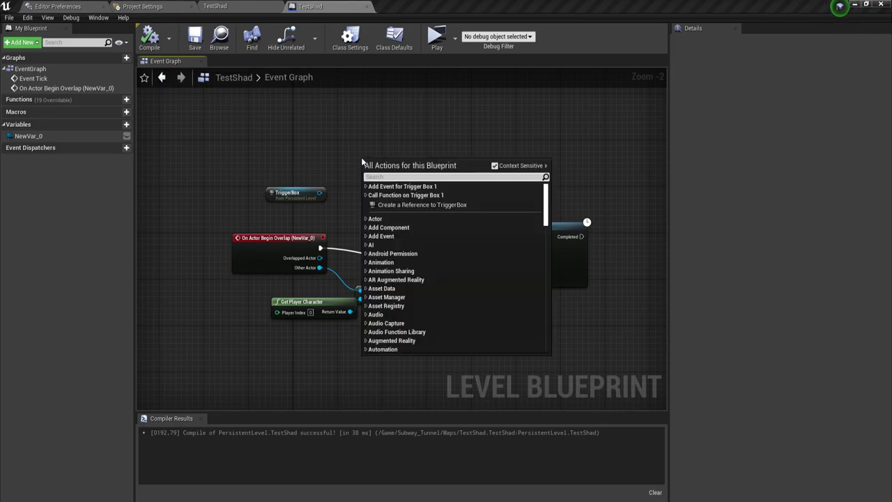
click(244, 8)
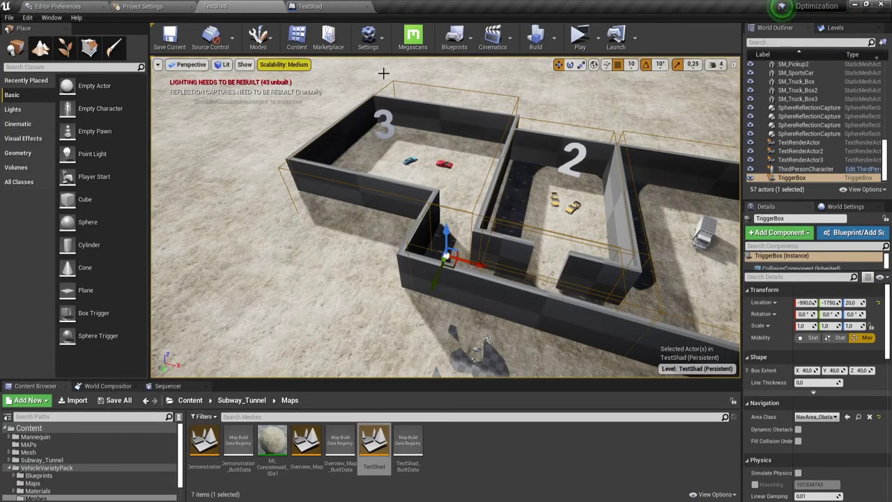
click(310, 6)
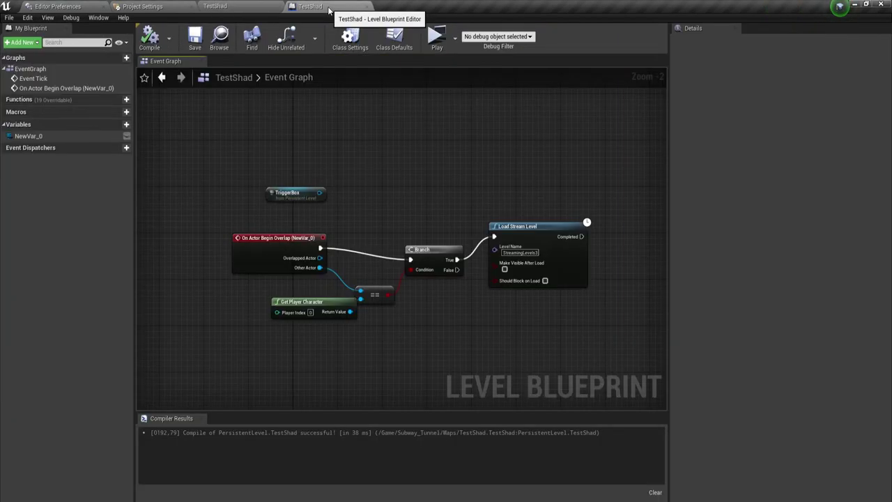
right_click(346, 140)
click(388, 183)
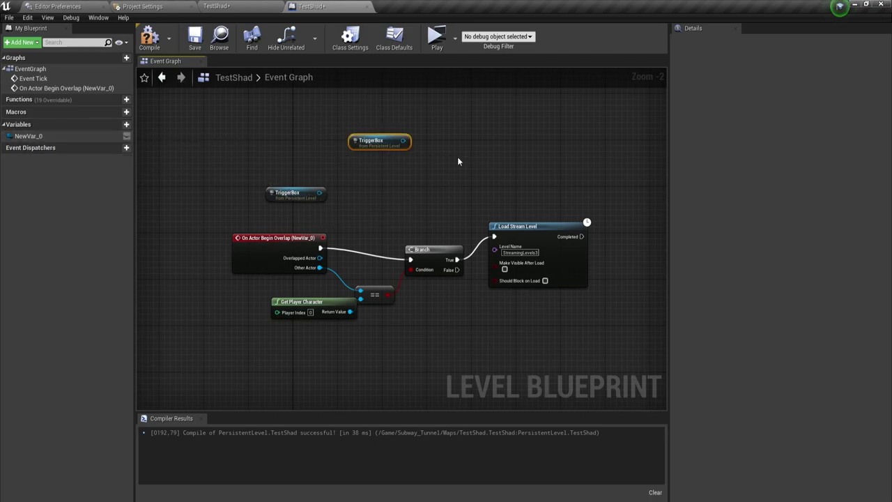
key(Delete)
click(28, 136)
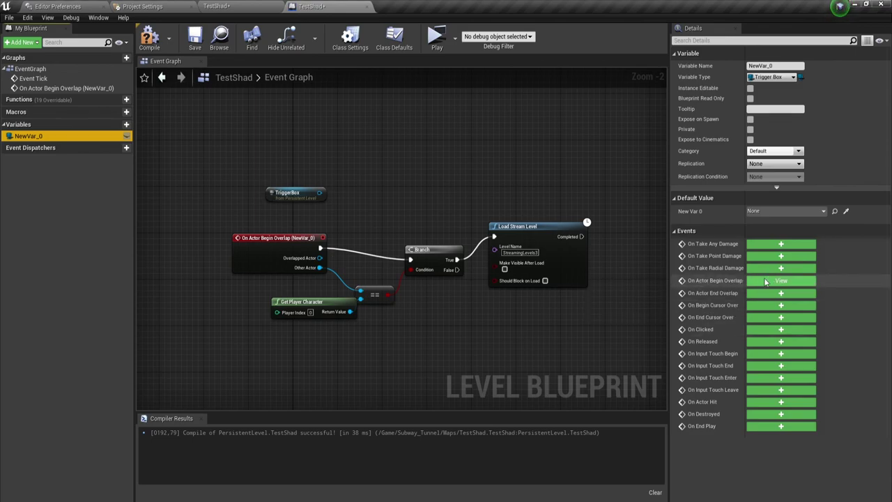
- Reposition the On Actor Begin Overlap and Get Player Character nodes, then return to the level view
click(323, 267)
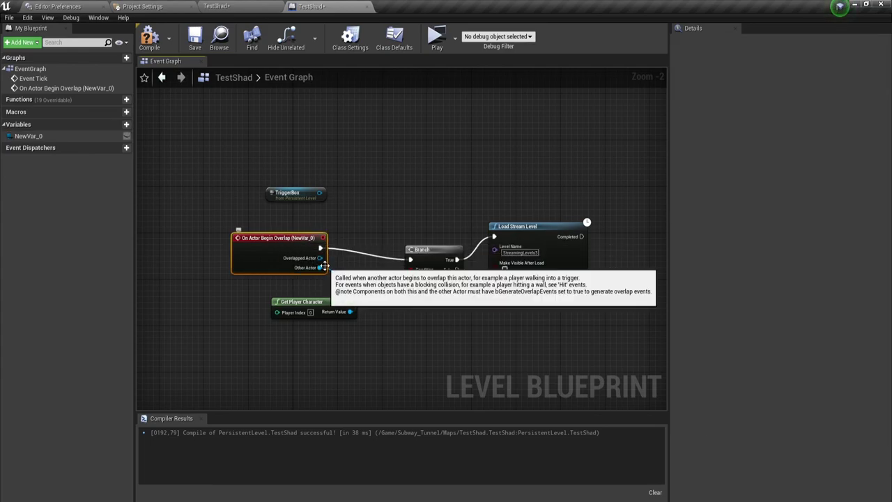
drag(324, 266, 349, 312)
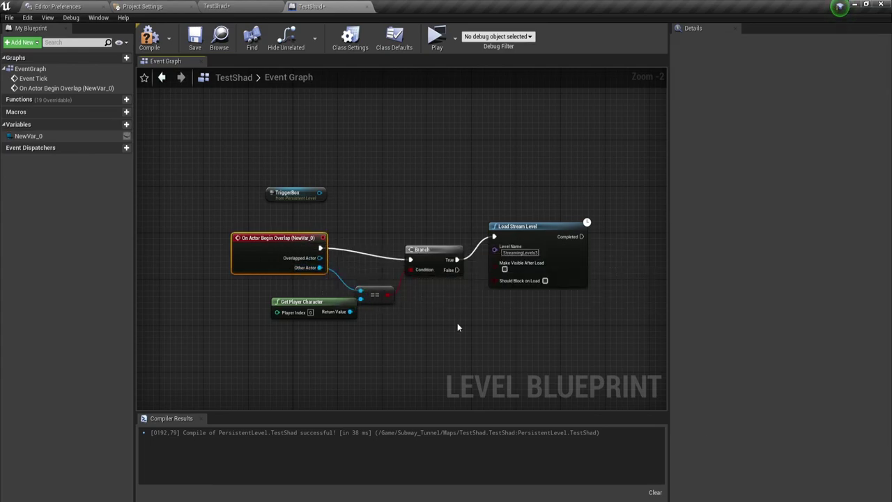
drag(339, 304, 327, 304)
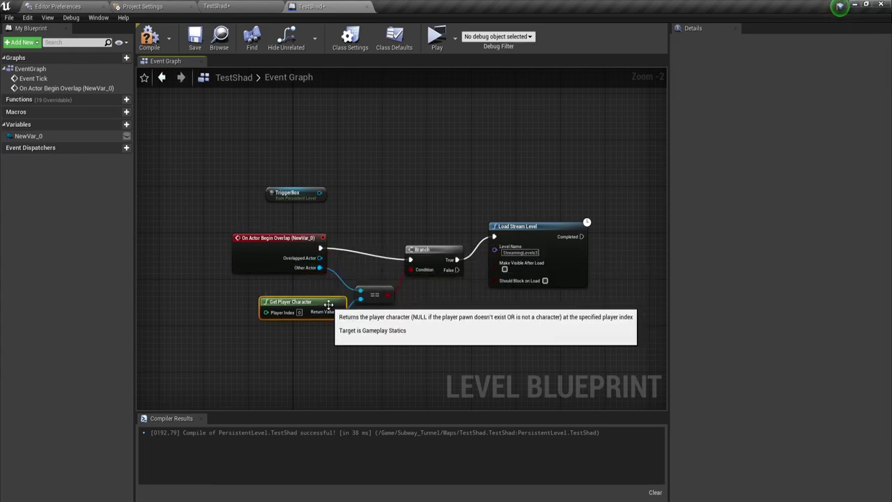
click(216, 6)
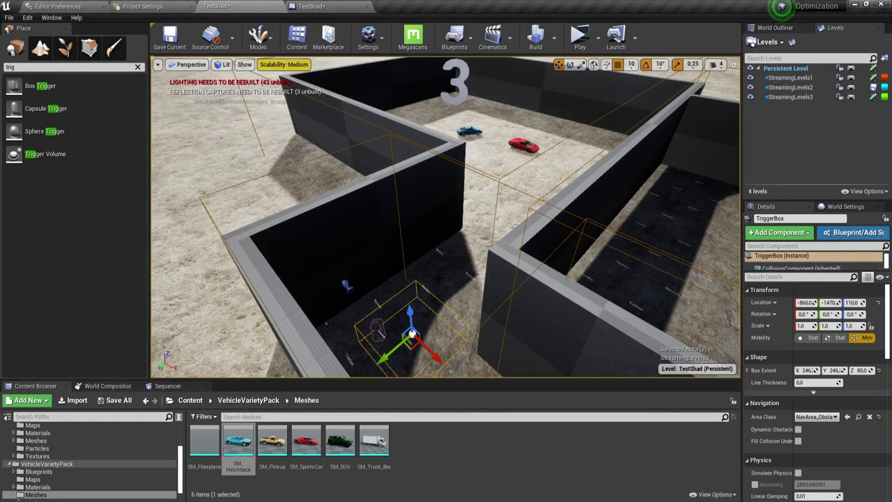
- Fly the camera around the trigger box and frame the three numbered arena rooms
right_drag(415, 282, 679, 136)
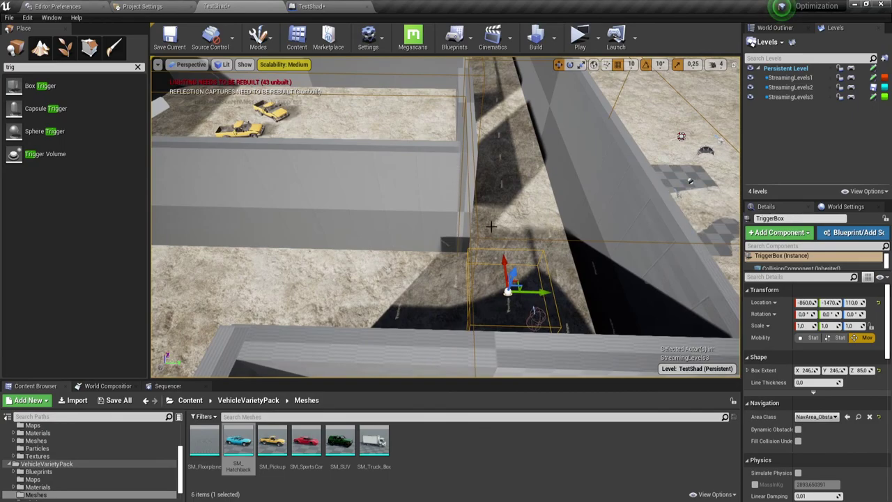
alt+drag(458, 169, 501, 234)
right_drag(501, 233, 501, 234)
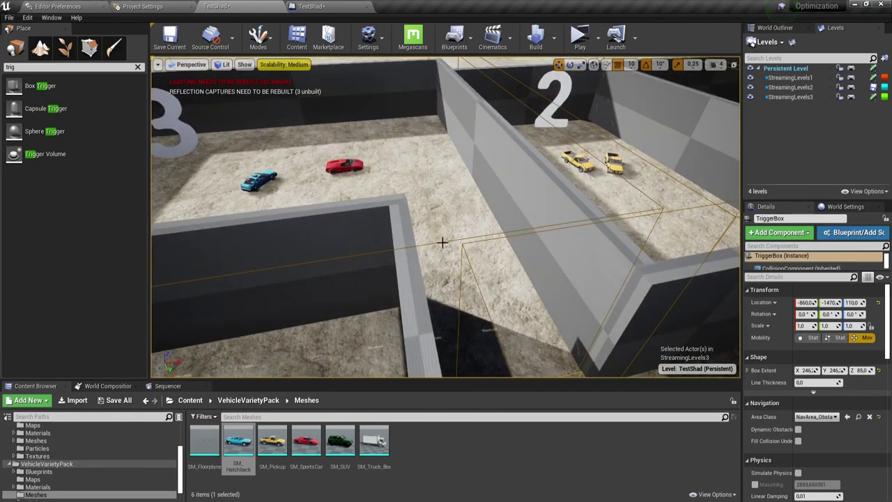
right_drag(442, 242, 436, 232)
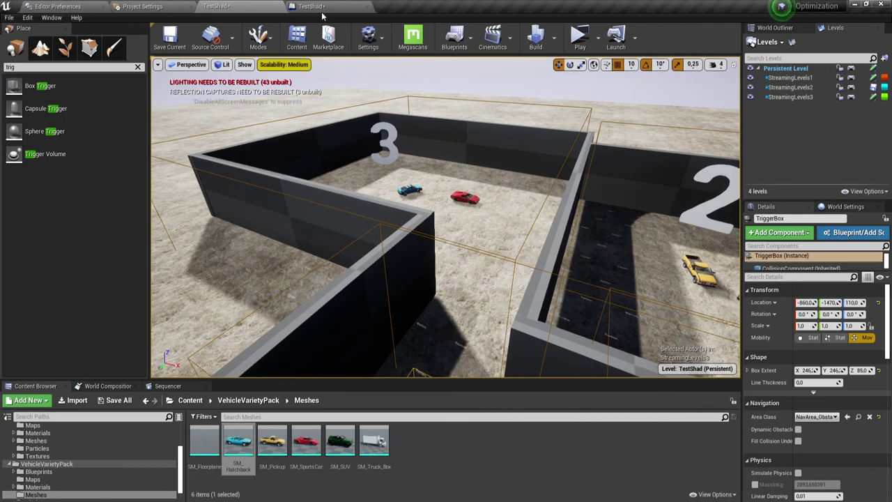
right_drag(397, 110, 396, 110)
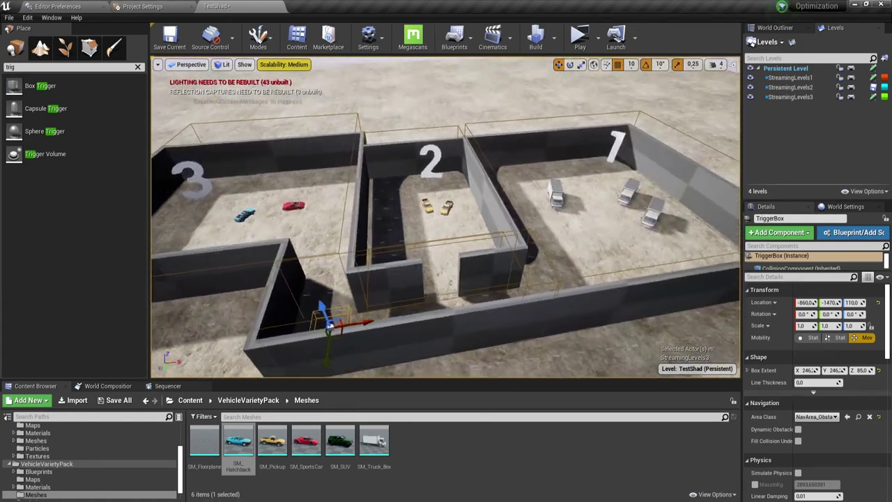
right_drag(411, 362, 411, 361)
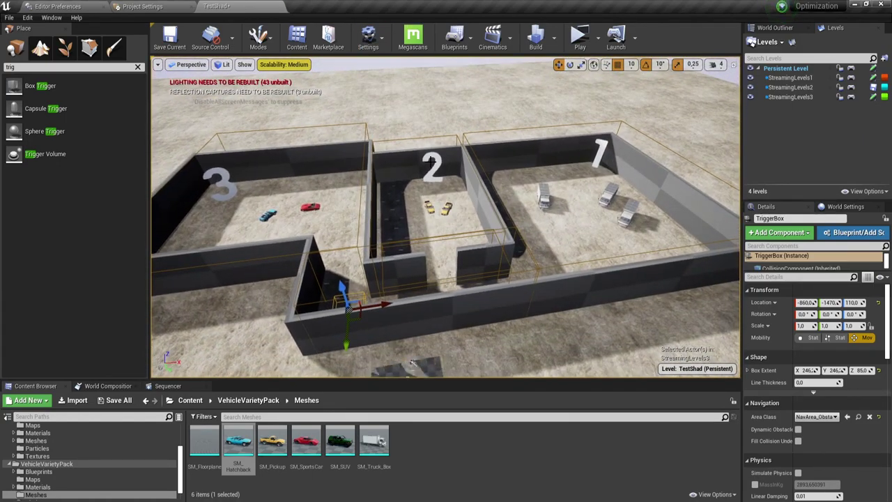